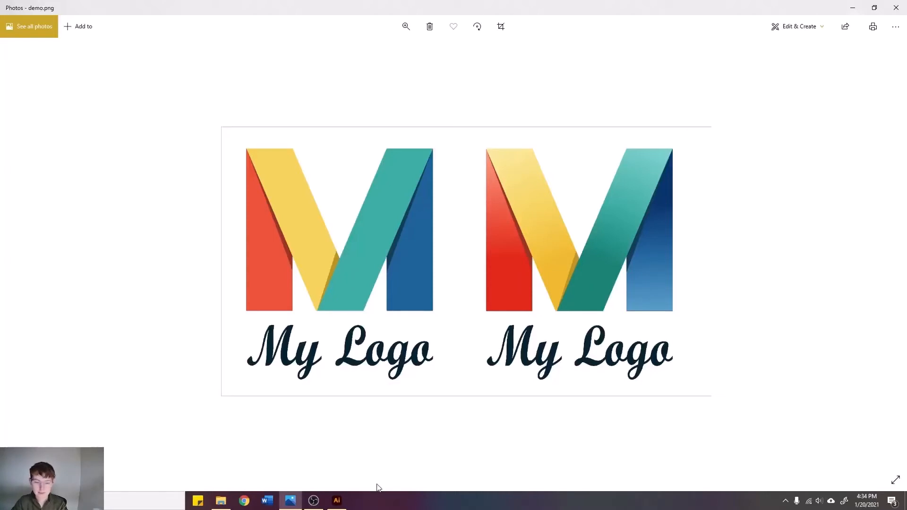
Switch to Illustrator and create a new document from the Web preset Common, 1366 x 768 px.
{"action": "left_click", "coordinate": [342, 507]}
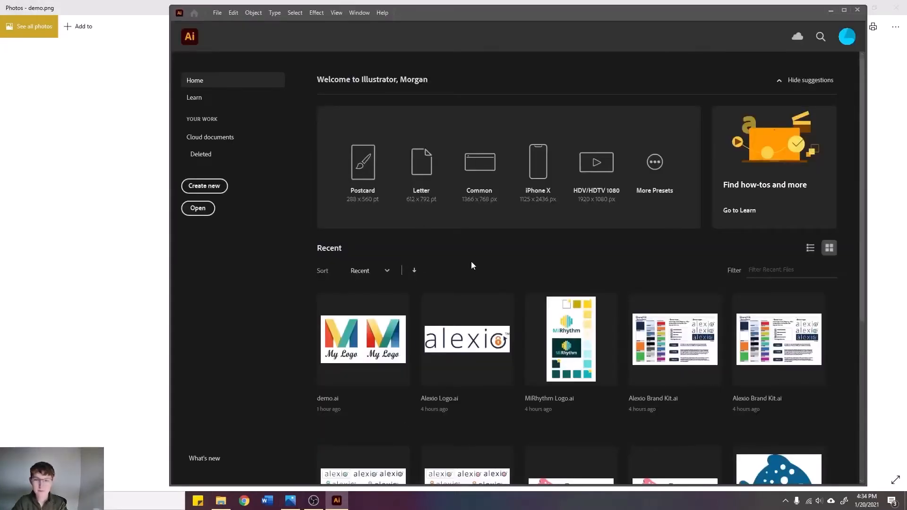
{"action": "left_click_drag", "start_coordinate": [447, 10], "coordinate": [421, 5]}
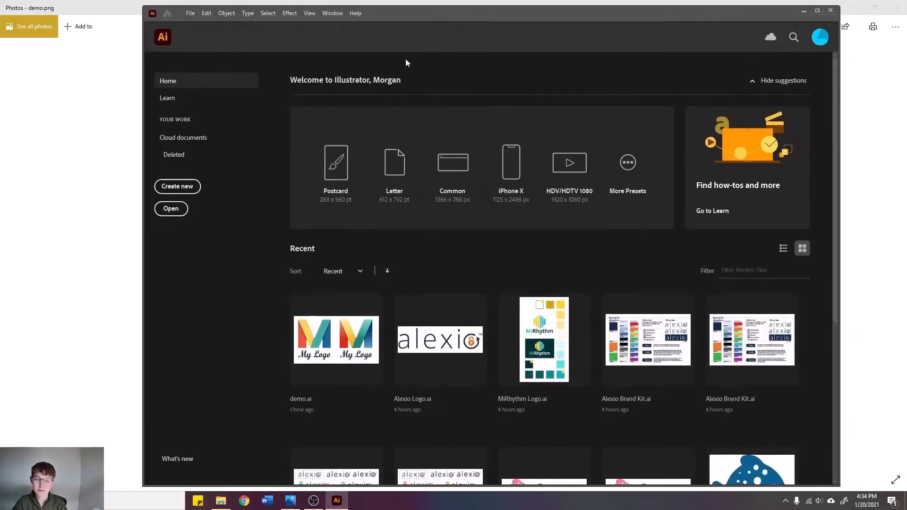
{"action": "left_click", "coordinate": [189, 190]}
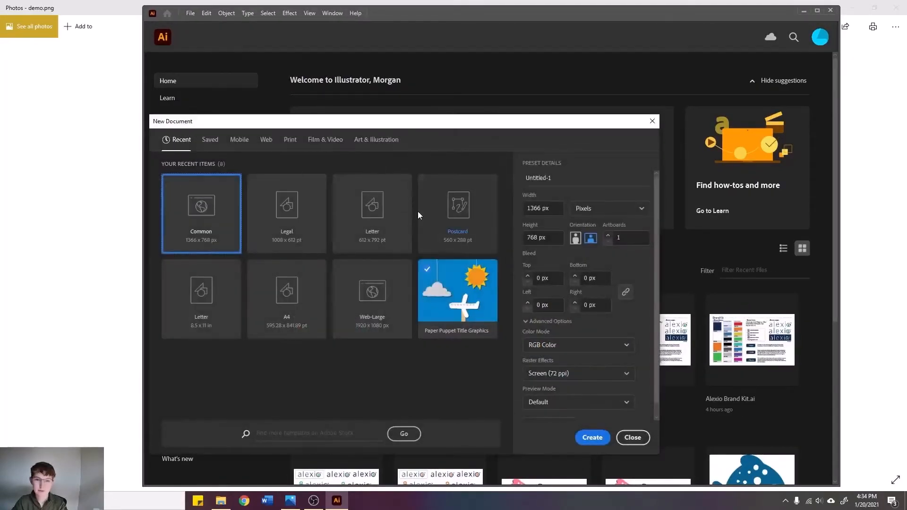
{"action": "left_click", "coordinate": [267, 142]}
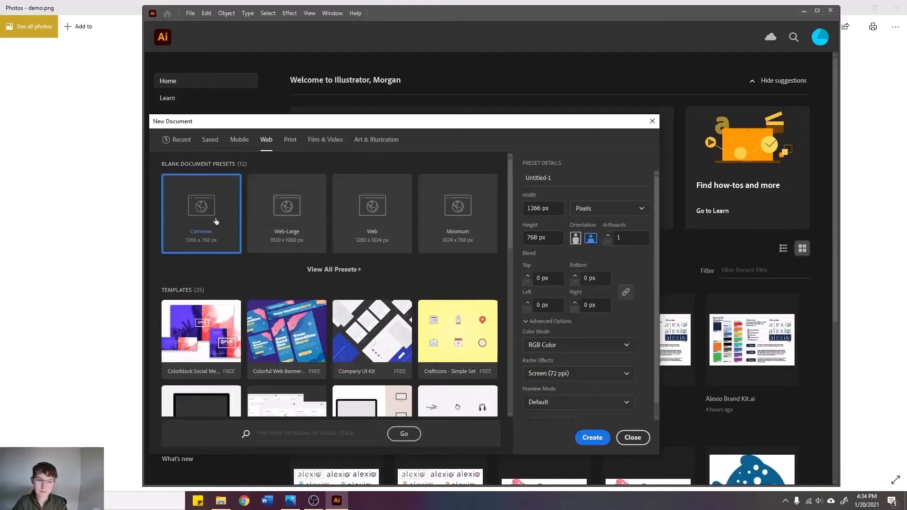
{"action": "left_click", "coordinate": [592, 444]}
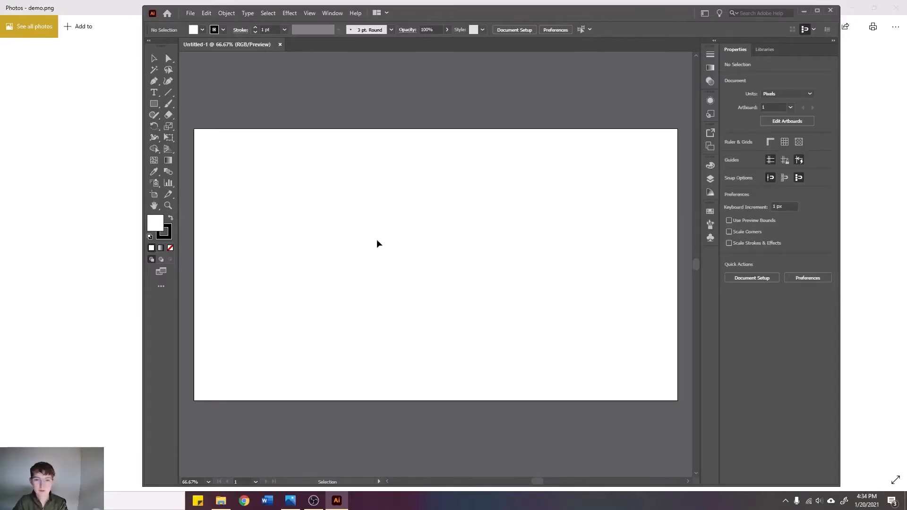
Show the document's layers and rename the existing layer as Background.
{"action": "left_click", "coordinate": [708, 181]}
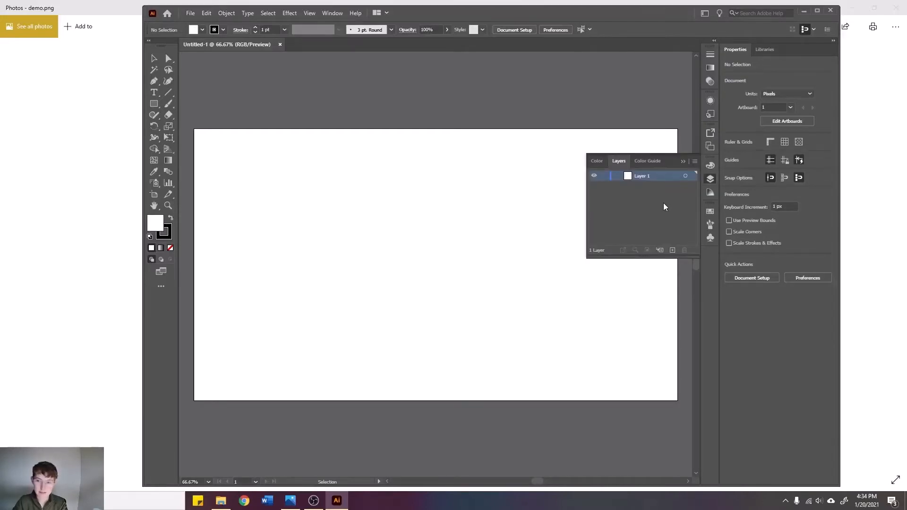
{"action": "type", "text": "Background"}
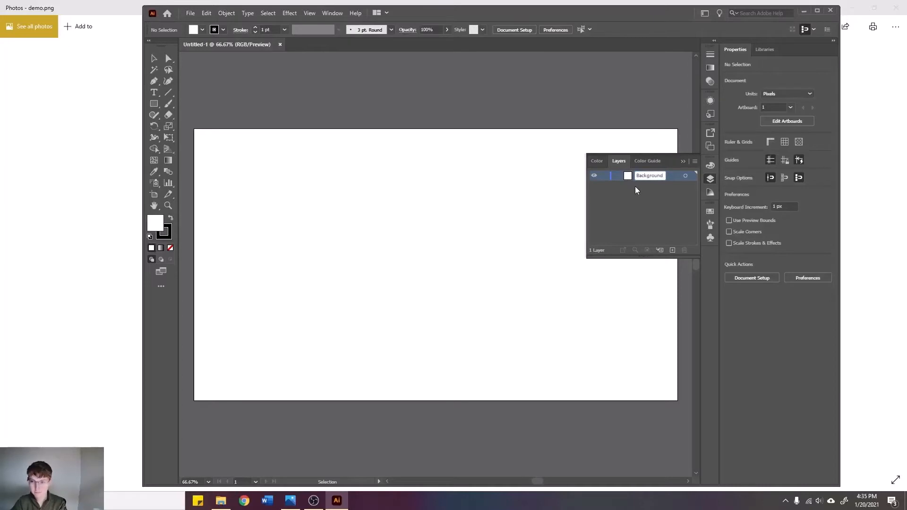
{"action": "key", "text": "Return"}
Add a new layer above Background and name it Text.
{"action": "left_click", "coordinate": [673, 250]}
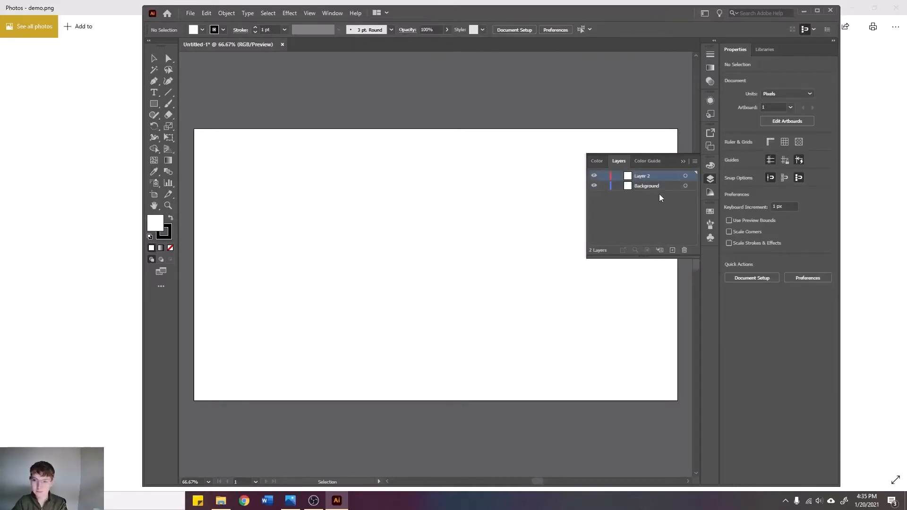
{"action": "double_click", "coordinate": [648, 179]}
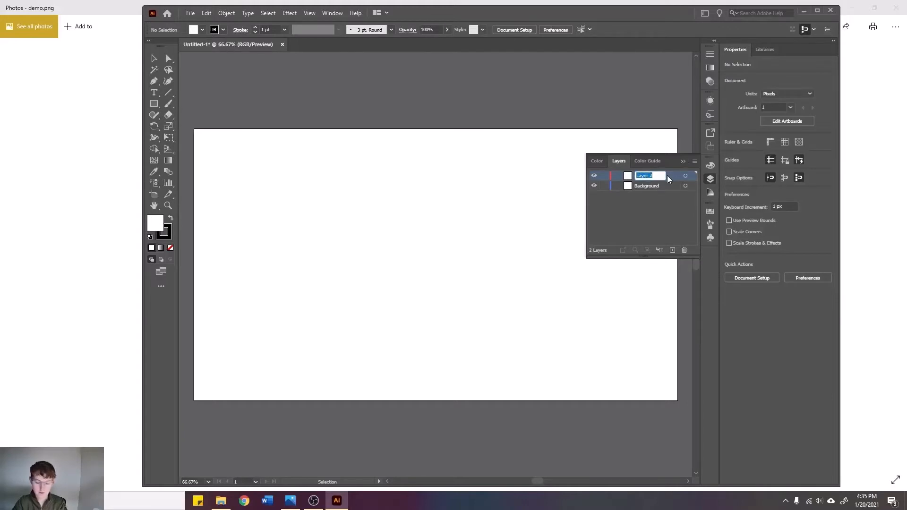
{"action": "type", "text": "Tex"}
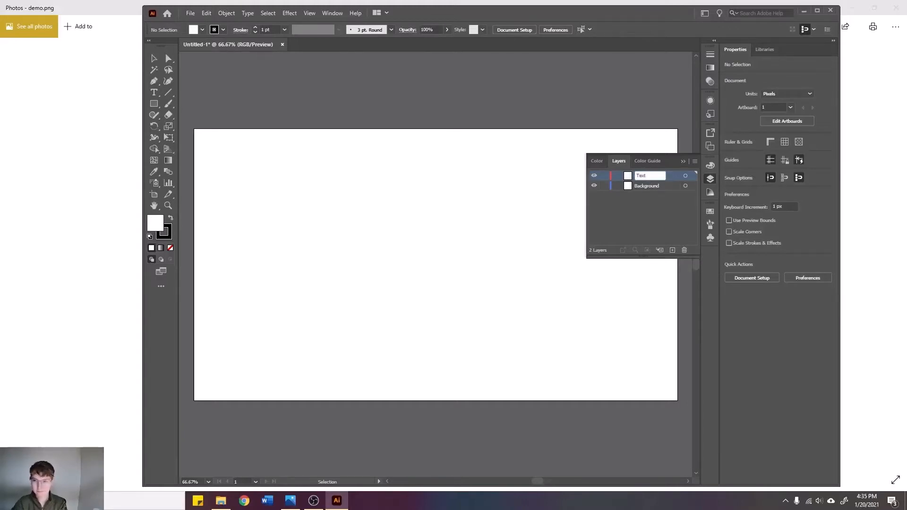
{"action": "type", "text": "t"}
{"action": "left_click", "coordinate": [647, 204]}
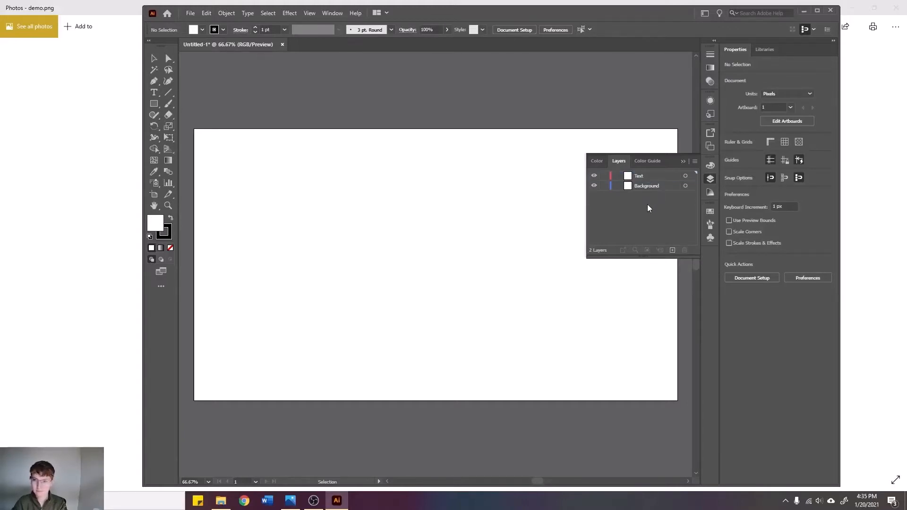
Add another layer at the top of the layer stack and name it Logo.
{"action": "left_click", "coordinate": [672, 250]}
{"action": "double_click", "coordinate": [645, 177]}
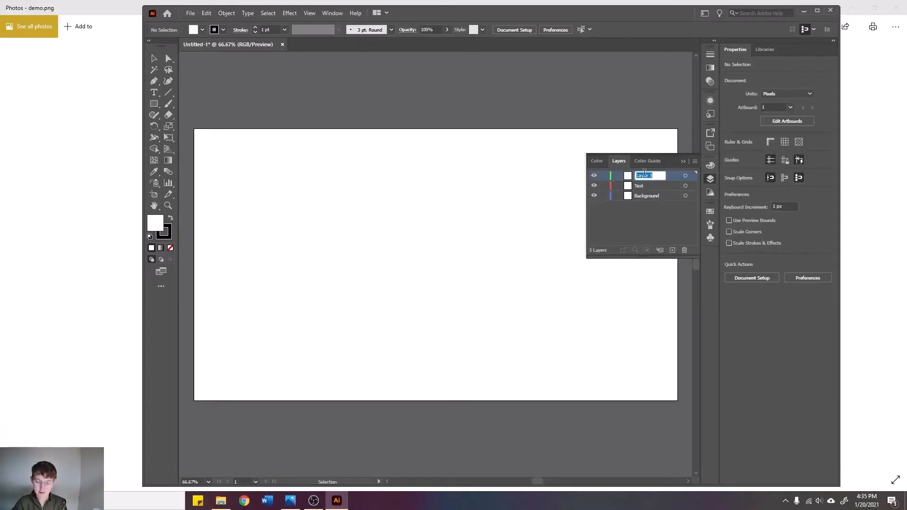
{"action": "type", "text": "Logo"}
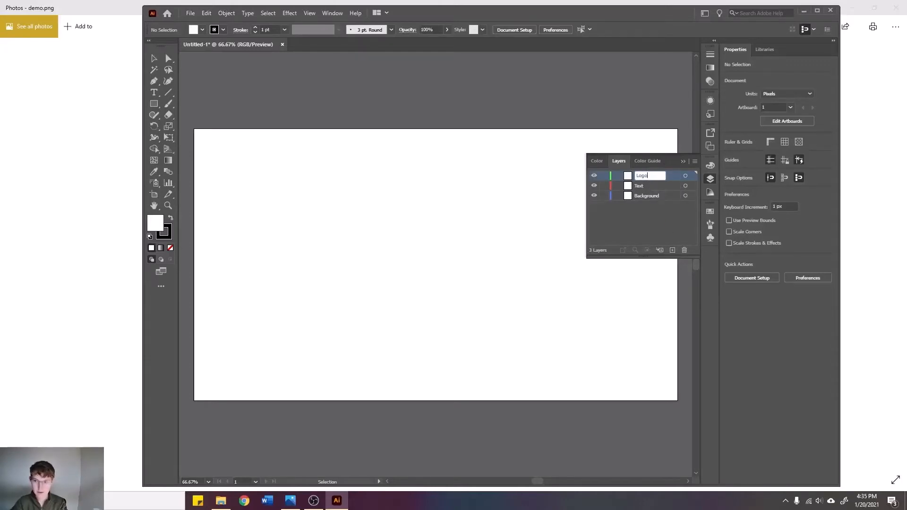
{"action": "left_click", "coordinate": [644, 224]}
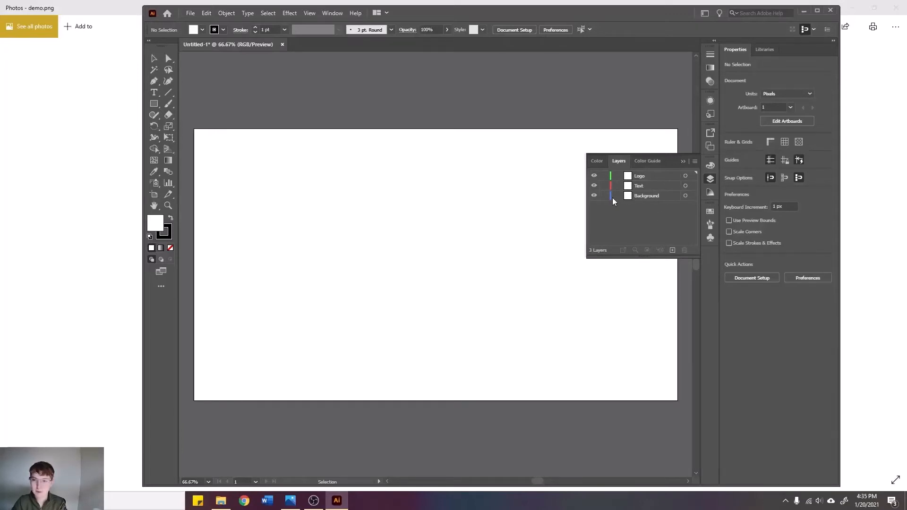
Draw a 1366 x 768 px white rectangle covering the whole artboard on the Background layer, and deselect it.
{"action": "left_click", "coordinate": [651, 198]}
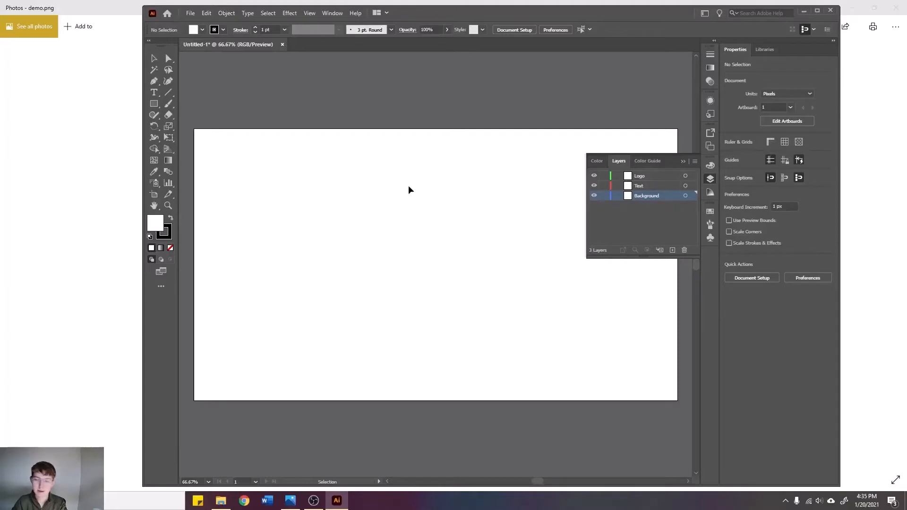
{"action": "left_click", "coordinate": [155, 106]}
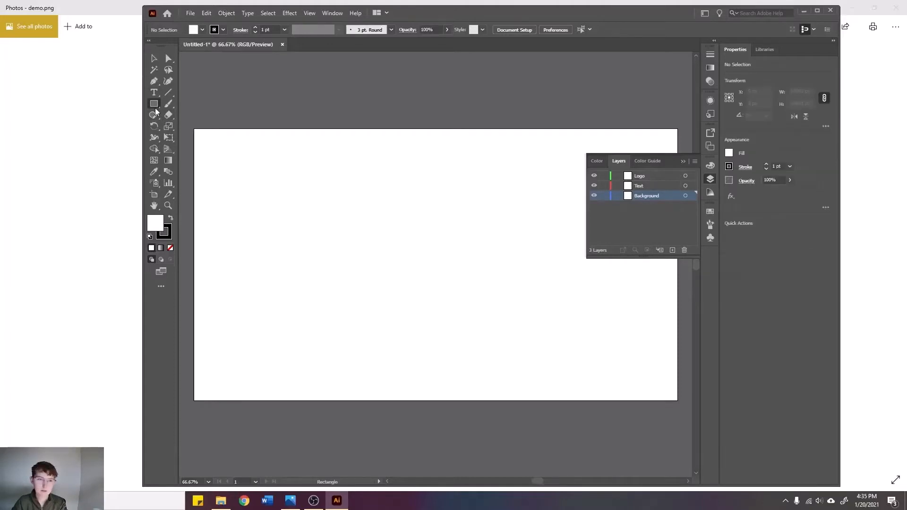
{"action": "mouse_move", "coordinate": [195, 129]}
{"action": "left_mouse_down"}
{"action": "mouse_move", "coordinate": [400, 238]}
{"action": "mouse_move", "coordinate": [576, 378]}
{"action": "mouse_move", "coordinate": [679, 400]}
{"action": "left_mouse_up"}
{"action": "key", "text": "v"}
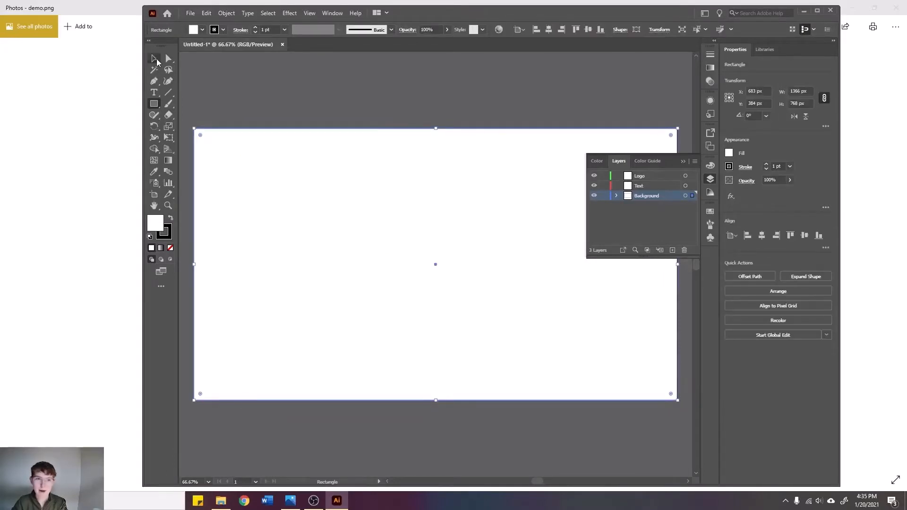
{"action": "left_click", "coordinate": [370, 108]}
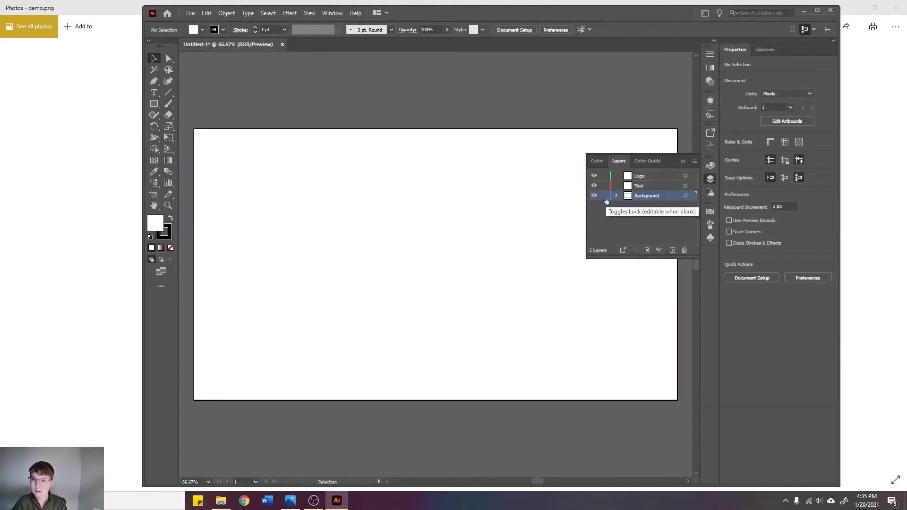
Lock the Background layer and make Logo the active layer, closing the layer list.
{"action": "left_click", "coordinate": [605, 196]}
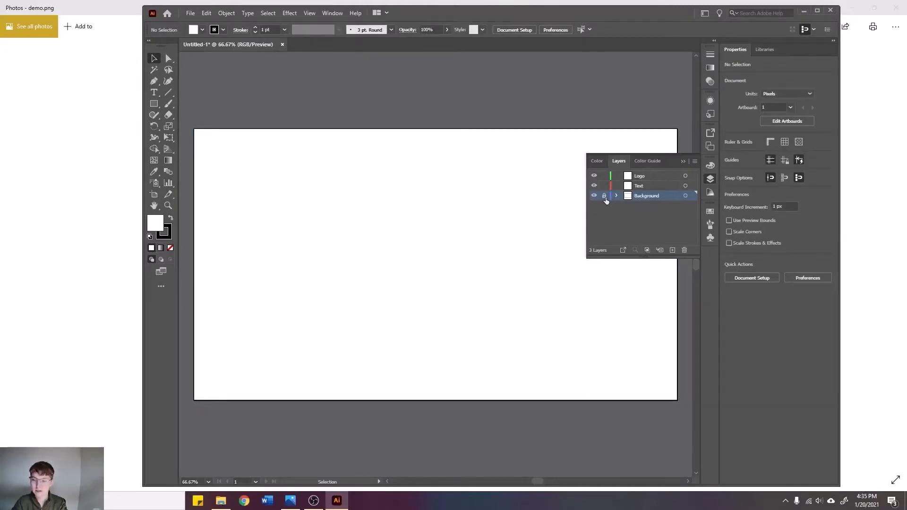
{"action": "left_click", "coordinate": [653, 176]}
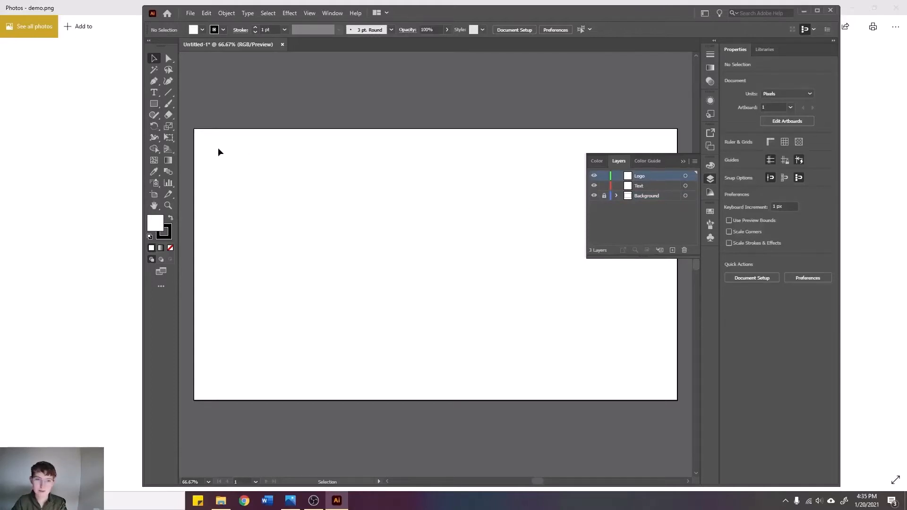
{"action": "left_click", "coordinate": [681, 162]}
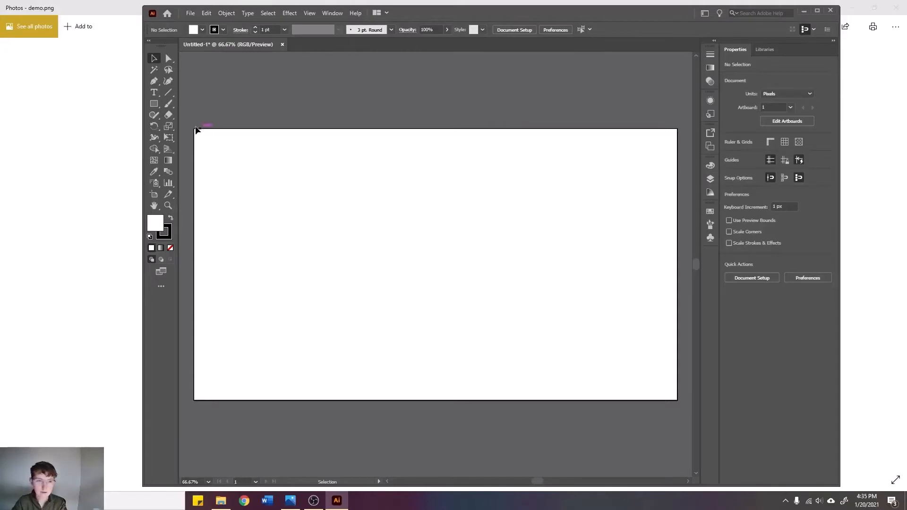
Draw a tall vertical rectangle about 93 x 330 px on the left half of the artboard, and deselect it.
{"action": "left_click", "coordinate": [154, 103]}
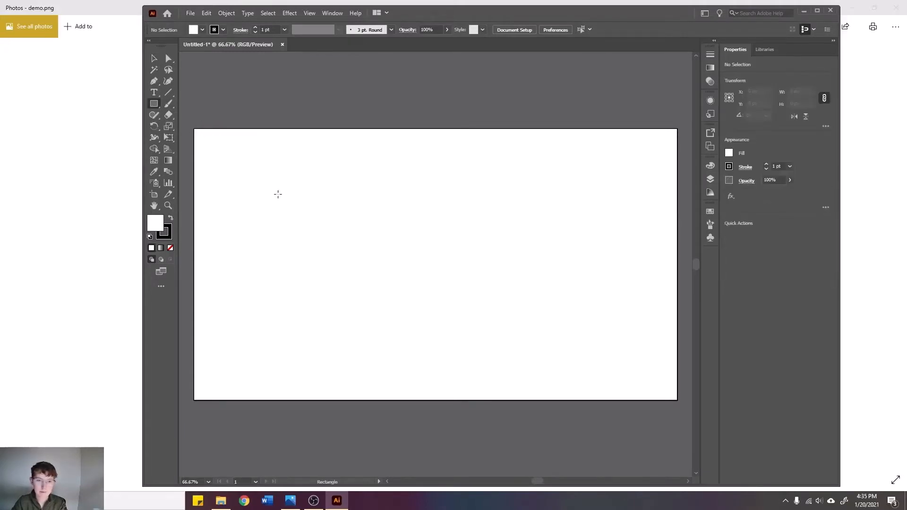
{"action": "left_click_drag", "start_coordinate": [287, 210], "coordinate": [320, 325]}
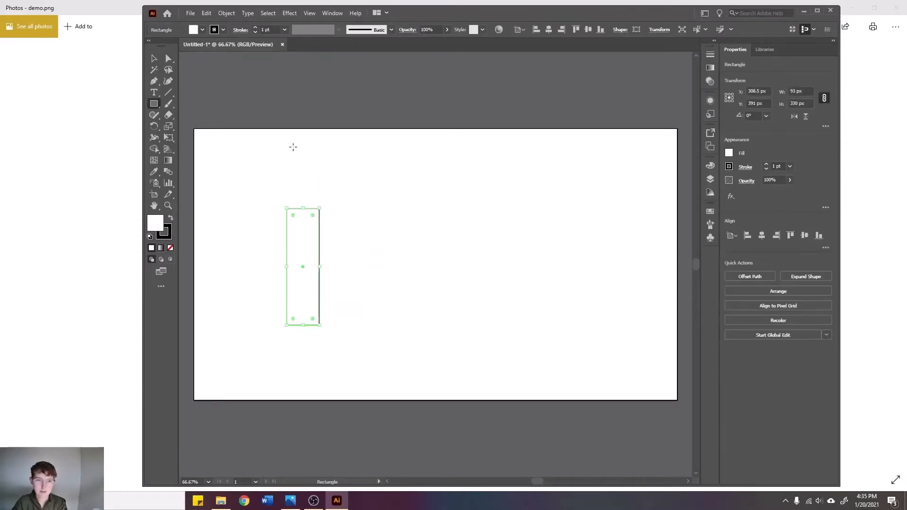
{"action": "left_click", "coordinate": [155, 59]}
{"action": "left_click", "coordinate": [376, 260]}
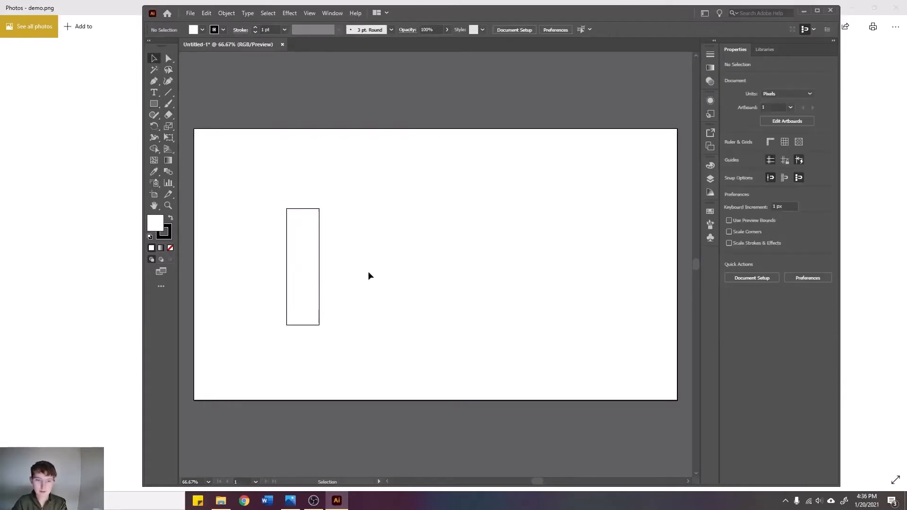
Duplicate the vertical rectangle and place the copy exactly on top of the original.
{"action": "left_click", "coordinate": [318, 272]}
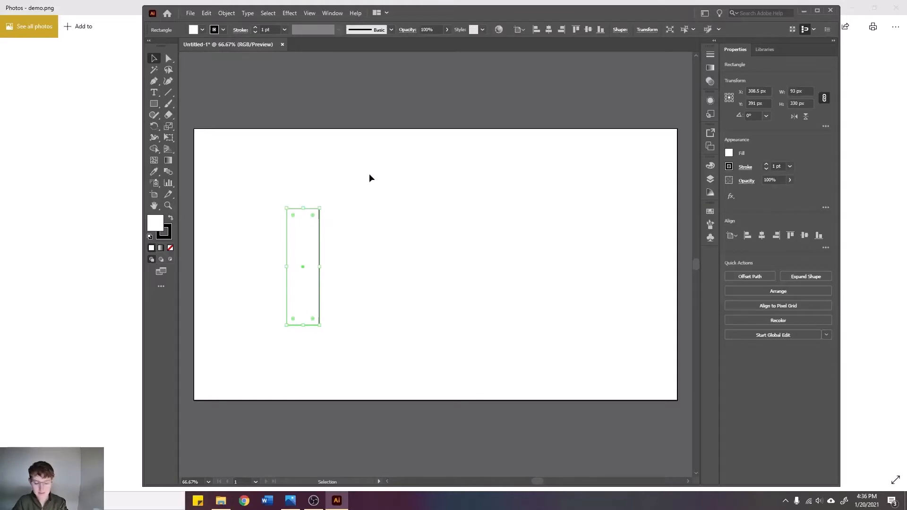
{"action": "key", "text": "a"}
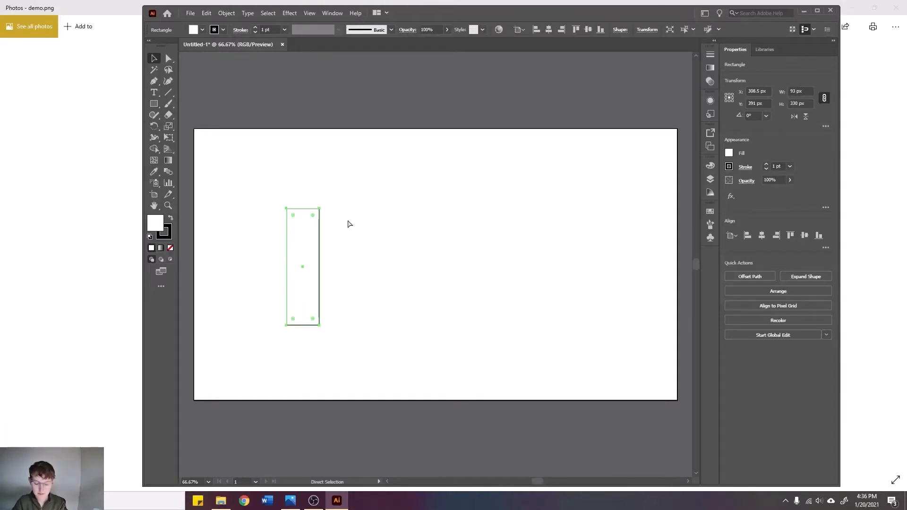
{"action": "key", "text": "ctrl+v"}
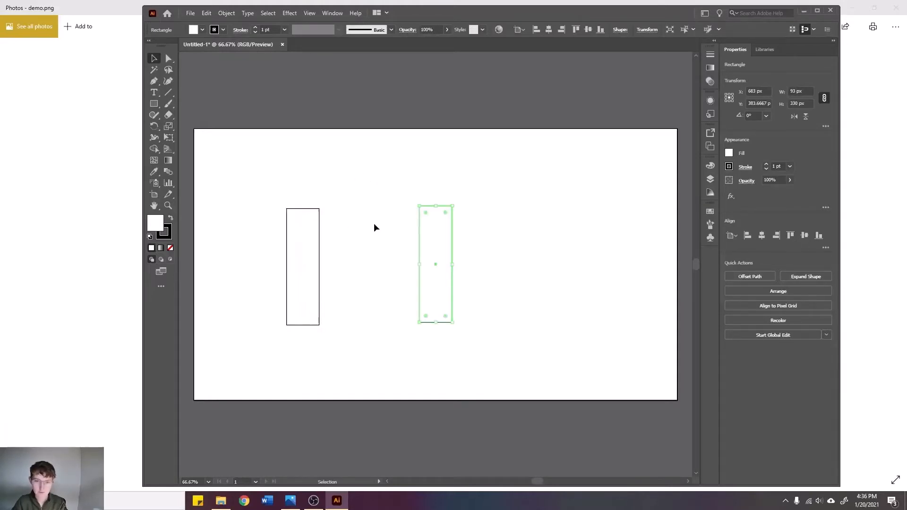
{"action": "left_click_drag", "start_coordinate": [429, 236], "coordinate": [295, 241]}
{"action": "left_click", "coordinate": [353, 239]}
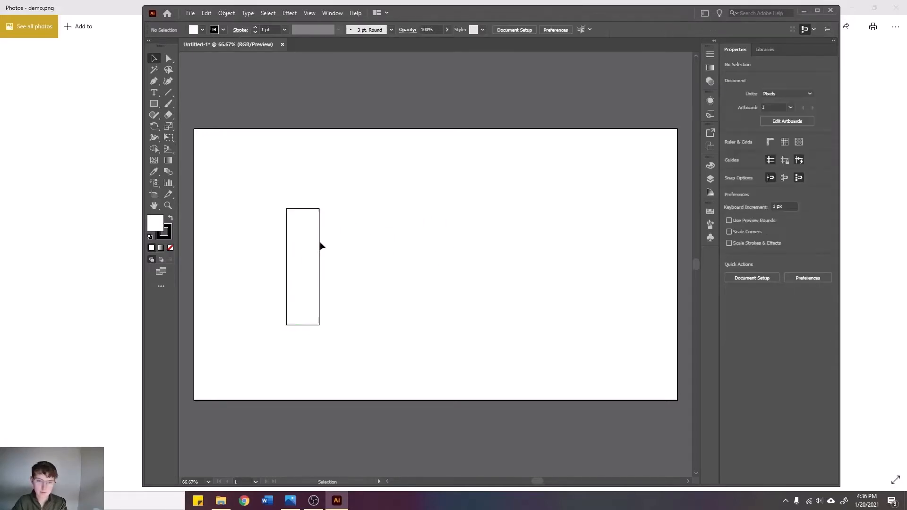
Slant the upper rectangle copy by moving only its bottom edge to the right, making the shape about 252 px wide.
{"action": "left_click", "coordinate": [305, 236]}
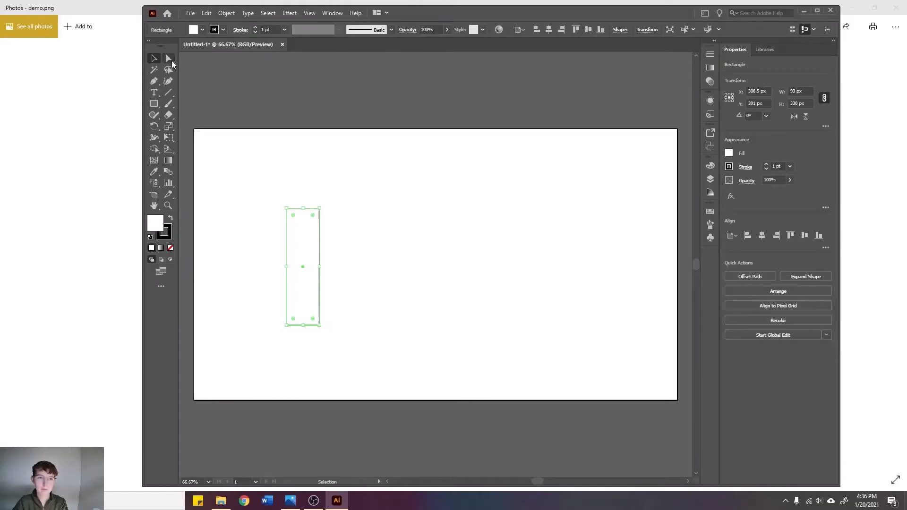
{"action": "left_click", "coordinate": [290, 141]}
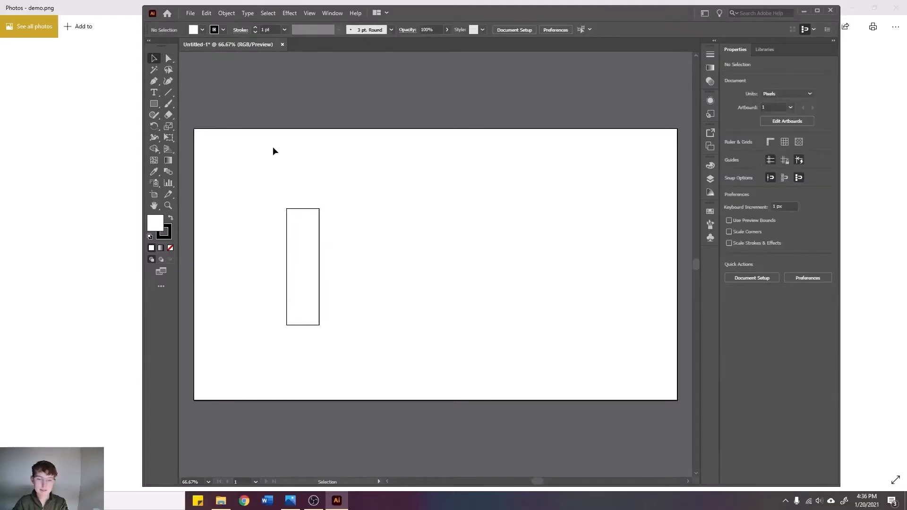
{"action": "left_click", "coordinate": [169, 60]}
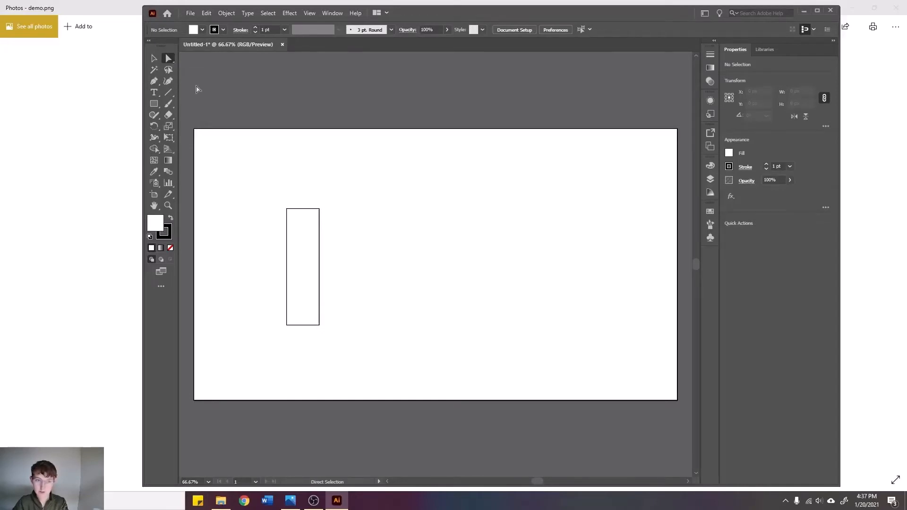
{"action": "left_click", "coordinate": [305, 326]}
{"action": "left_click_drag", "start_coordinate": [305, 325], "coordinate": [362, 327]}
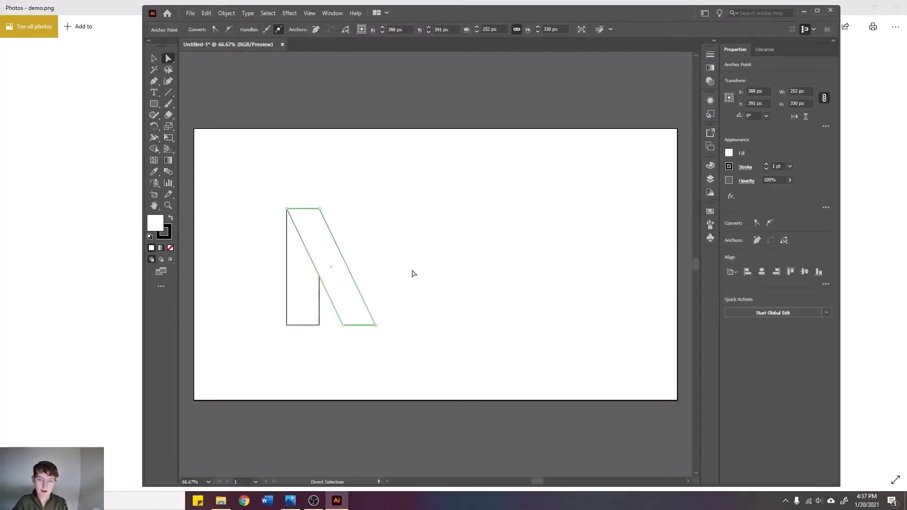
{"action": "left_click", "coordinate": [431, 276]}
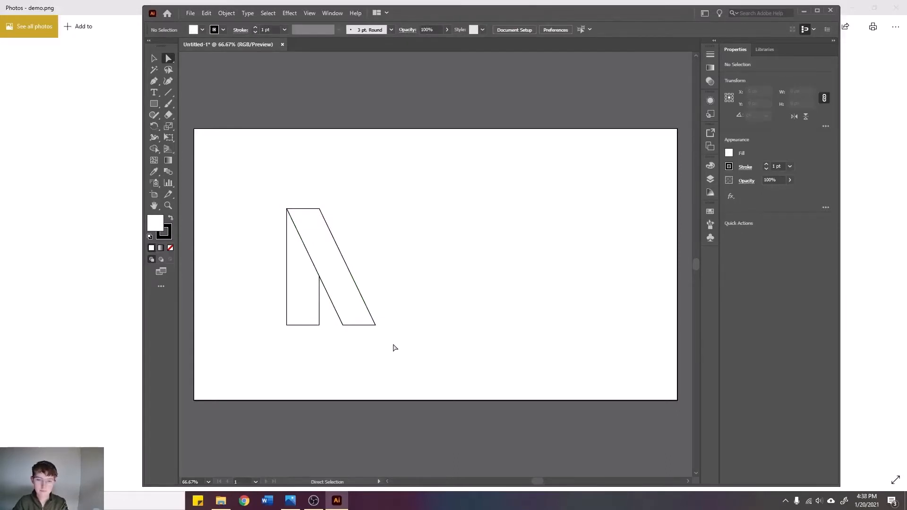
Duplicate both the vertical bar and the slanted bar together, placing the copies exactly on top of the originals.
{"action": "left_click_drag", "start_coordinate": [393, 344], "coordinate": [265, 191]}
{"action": "left_click_drag", "start_coordinate": [414, 352], "coordinate": [264, 186]}
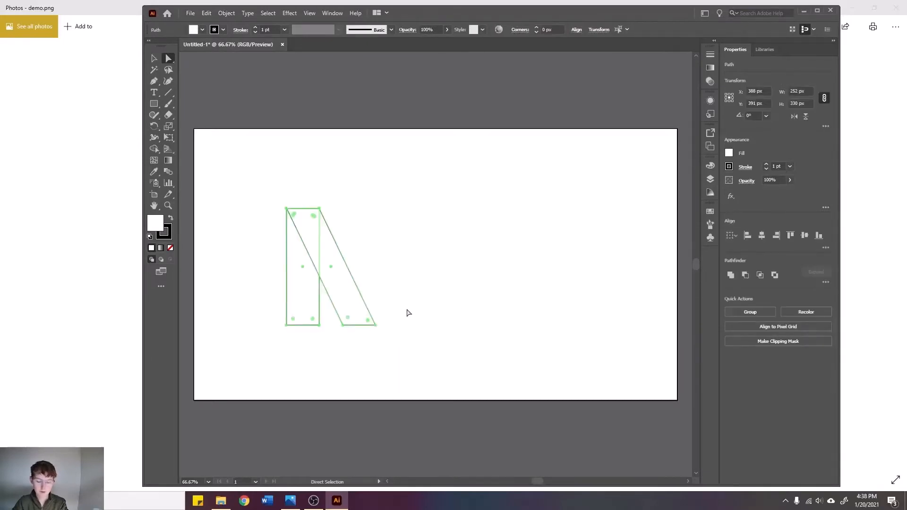
{"action": "key", "text": "v"}
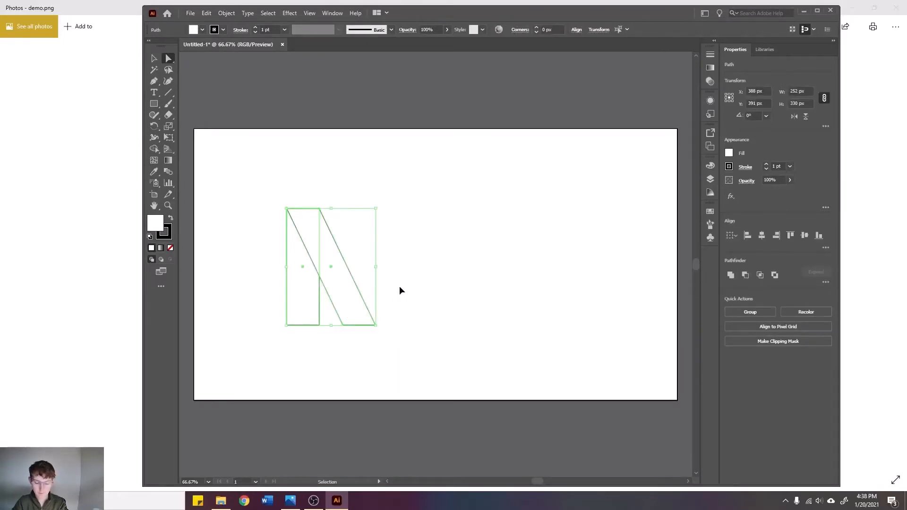
{"action": "key", "text": "ctrl+c"}
{"action": "key", "text": "ctrl+v"}
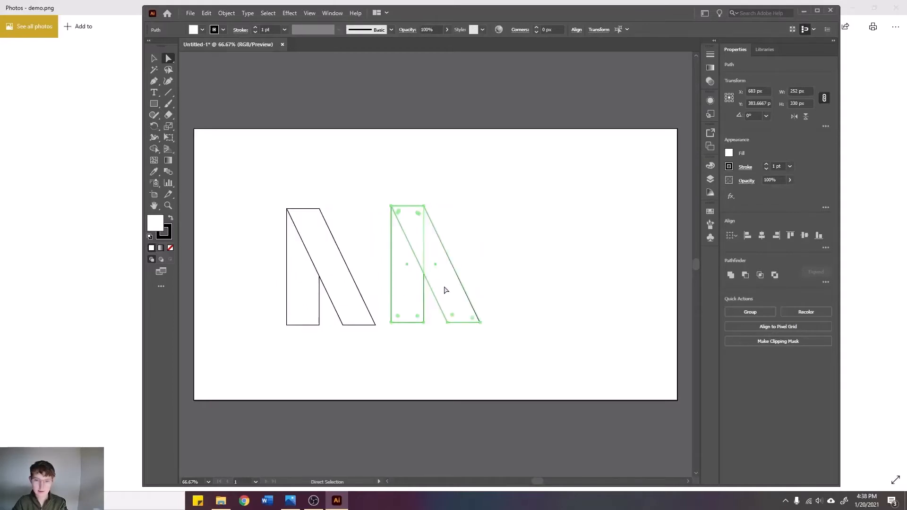
{"action": "left_click_drag", "start_coordinate": [447, 287], "coordinate": [344, 291]}
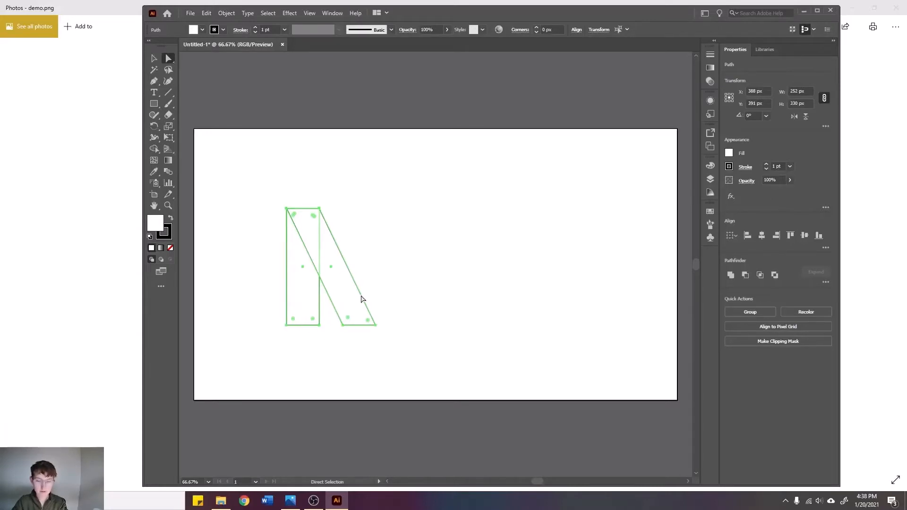
Reflect the copied pair across the vertical axis, move it right until the slanted bars meet as an M, and deselect.
{"action": "left_click", "coordinate": [226, 13]}
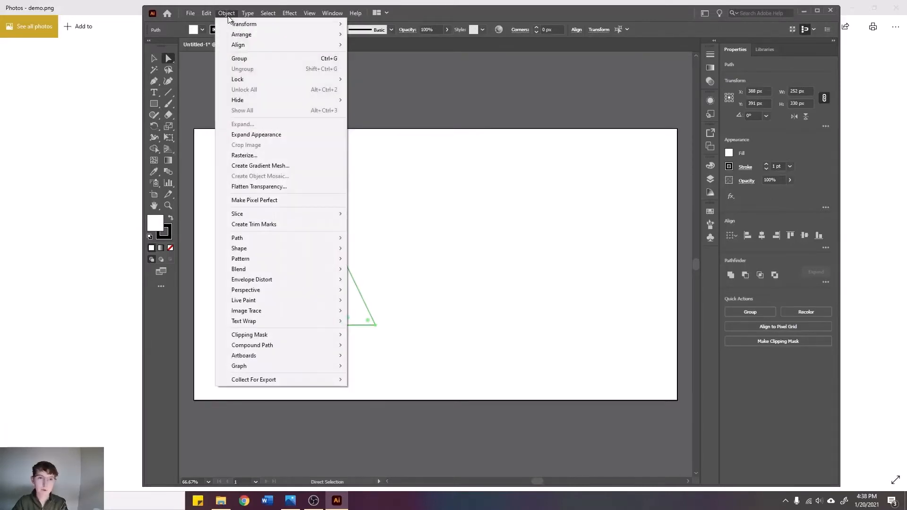
{"action": "mouse_move", "coordinate": [331, 23]}
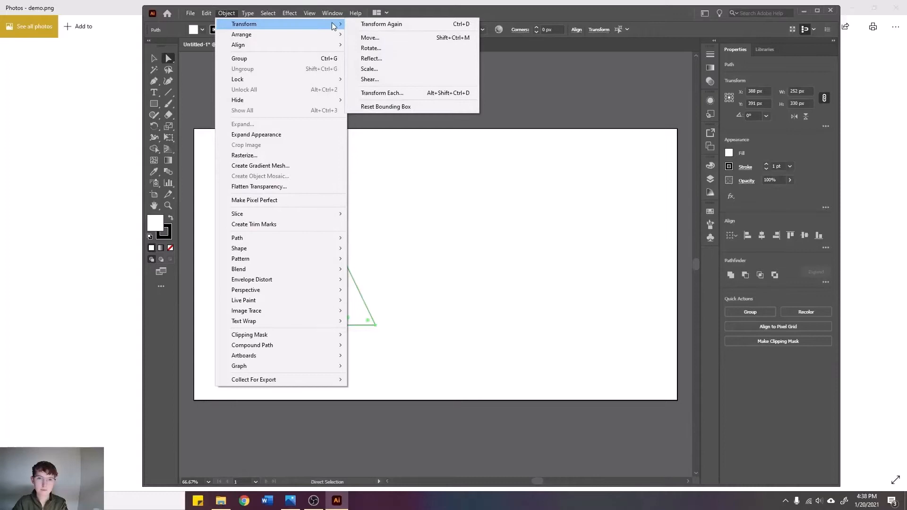
{"action": "left_click", "coordinate": [378, 59]}
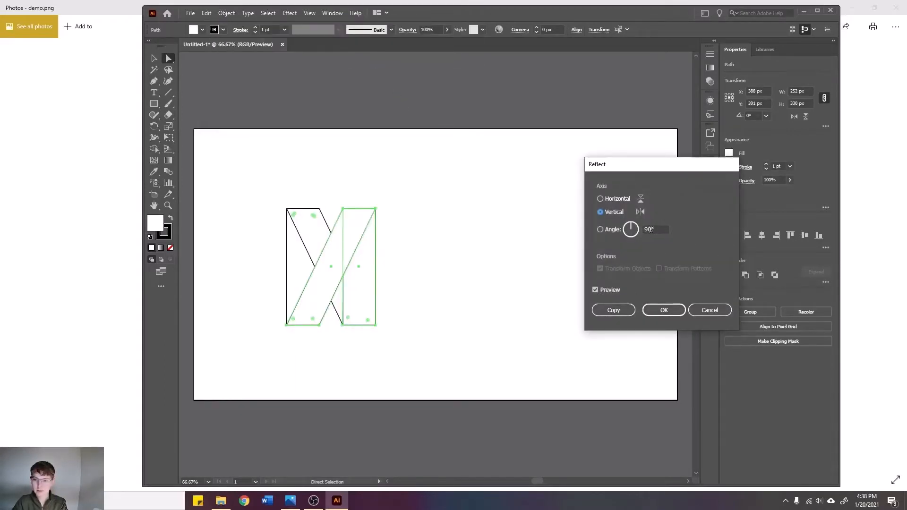
{"action": "left_click", "coordinate": [674, 310]}
{"action": "left_click_drag", "start_coordinate": [357, 293], "coordinate": [415, 292]}
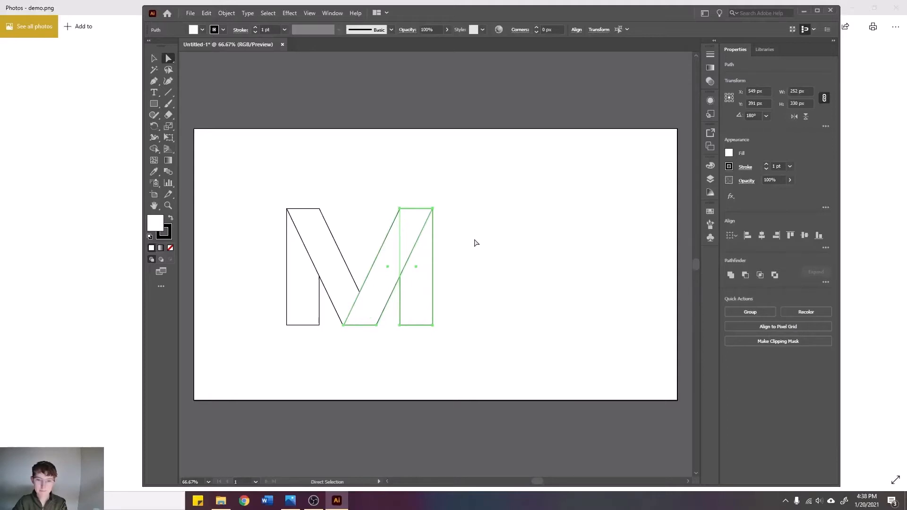
{"action": "left_click", "coordinate": [546, 360]}
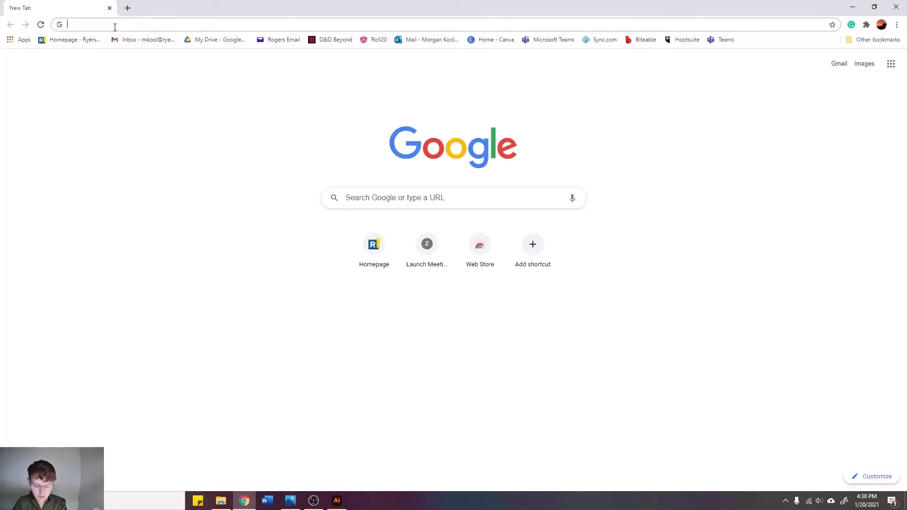
Switch to Chrome, search Google Images for "color palette", and copy the five-color "Building Your Color Palette" image.
{"action": "type", "text": "color palette"}
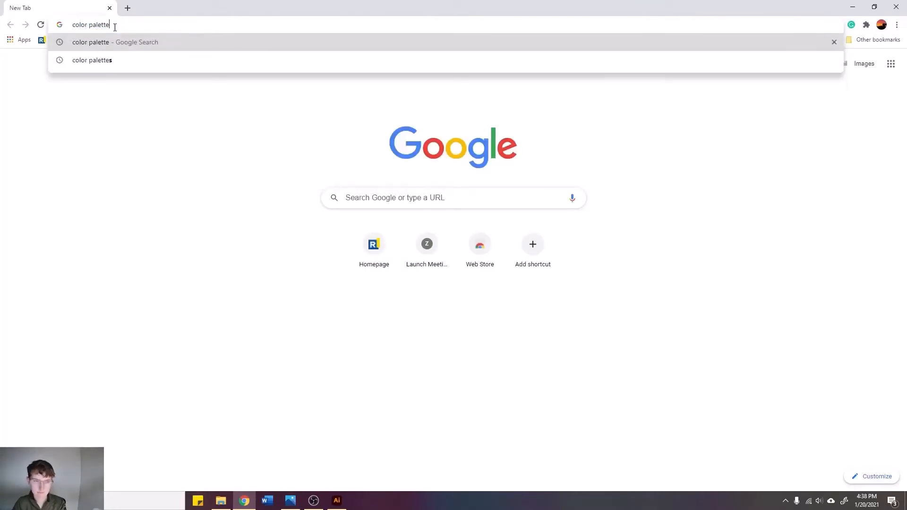
{"action": "key", "text": "Return"}
{"action": "left_click", "coordinate": [127, 78]}
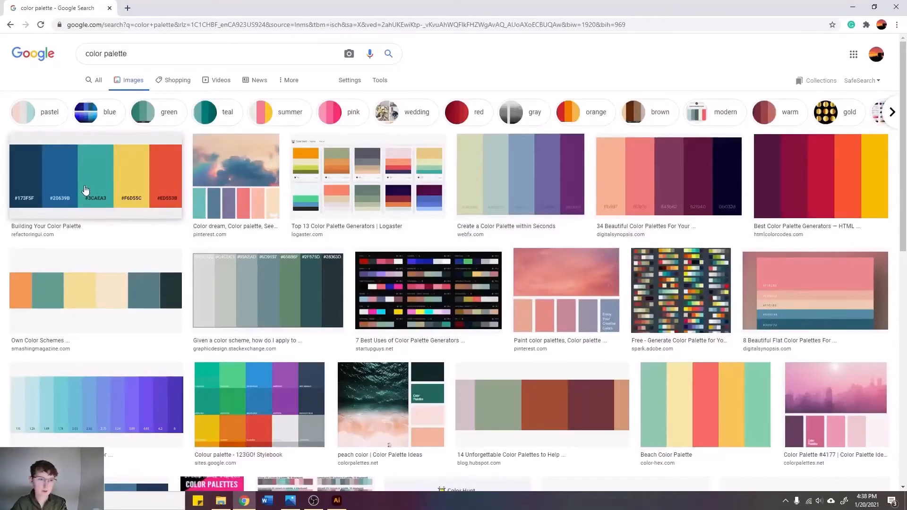
{"action": "left_click", "coordinate": [85, 190]}
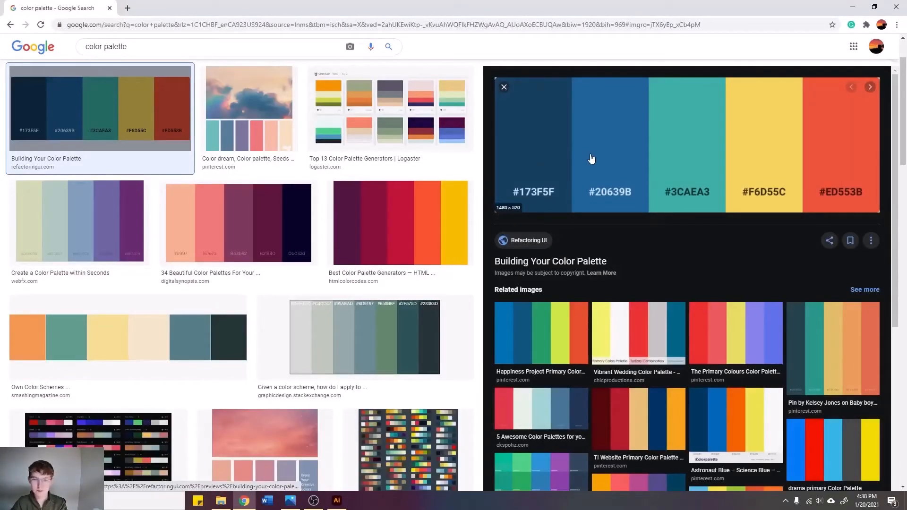
{"action": "right_click", "coordinate": [606, 153]}
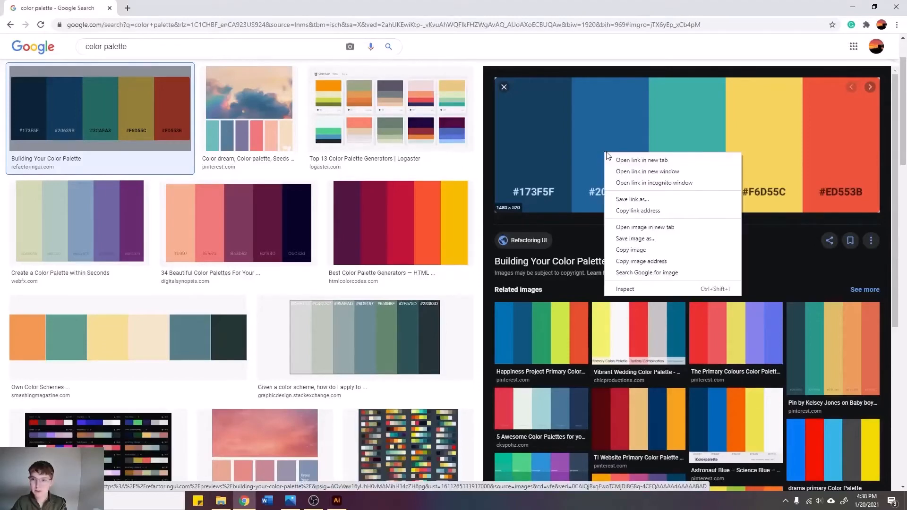
{"action": "left_click", "coordinate": [642, 252]}
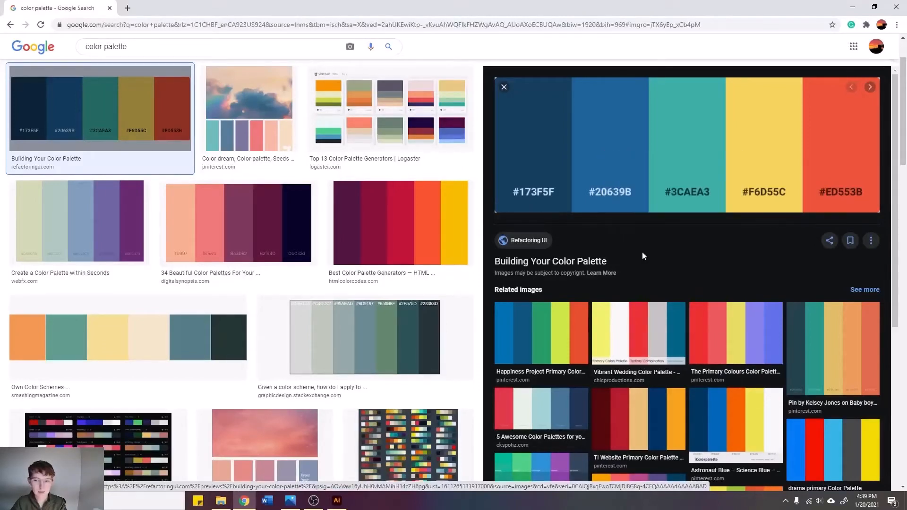
Switch back to Illustrator and paste the copied palette image onto the artboard.
{"action": "left_click", "coordinate": [337, 500]}
{"action": "right_click", "coordinate": [508, 246]}
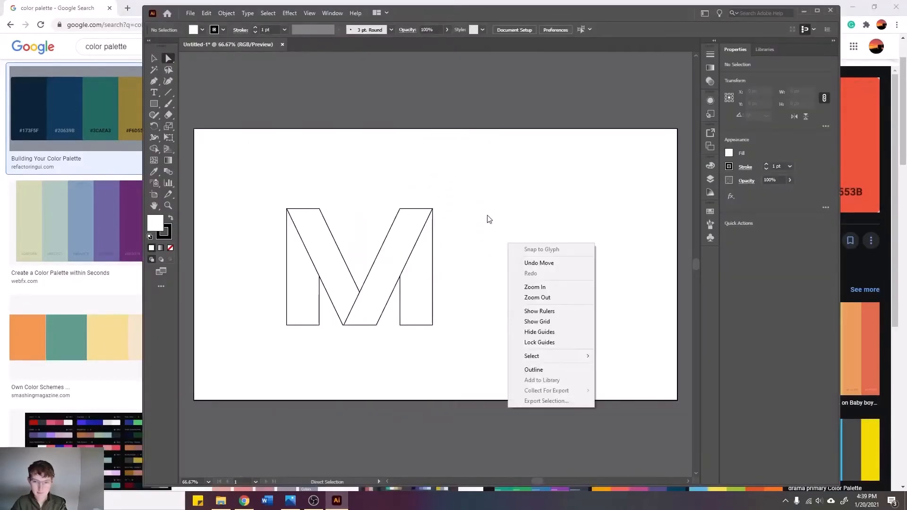
{"action": "left_click", "coordinate": [491, 217]}
{"action": "key", "text": "ctrl+v"}
{"action": "left_click_drag", "start_coordinate": [548, 217], "coordinate": [506, 225]}
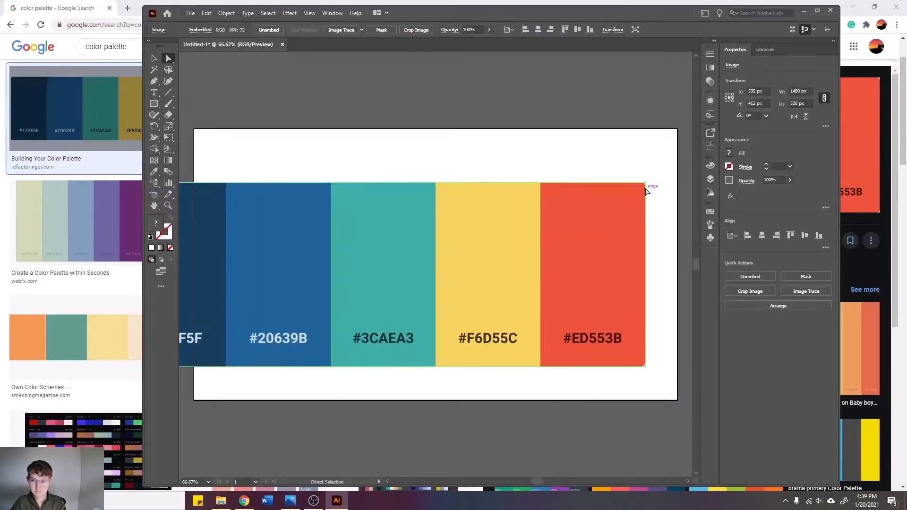
Scale the palette image down to a small swatch strip and place it in the artboard's upper-left corner, clear of the M.
{"action": "left_click_drag", "start_coordinate": [646, 186], "coordinate": [295, 293]}
{"action": "left_click", "coordinate": [155, 58]}
{"action": "left_click_drag", "start_coordinate": [270, 330], "coordinate": [607, 230]}
{"action": "left_click_drag", "start_coordinate": [636, 196], "coordinate": [278, 152]}
{"action": "left_click", "coordinate": [336, 151]}
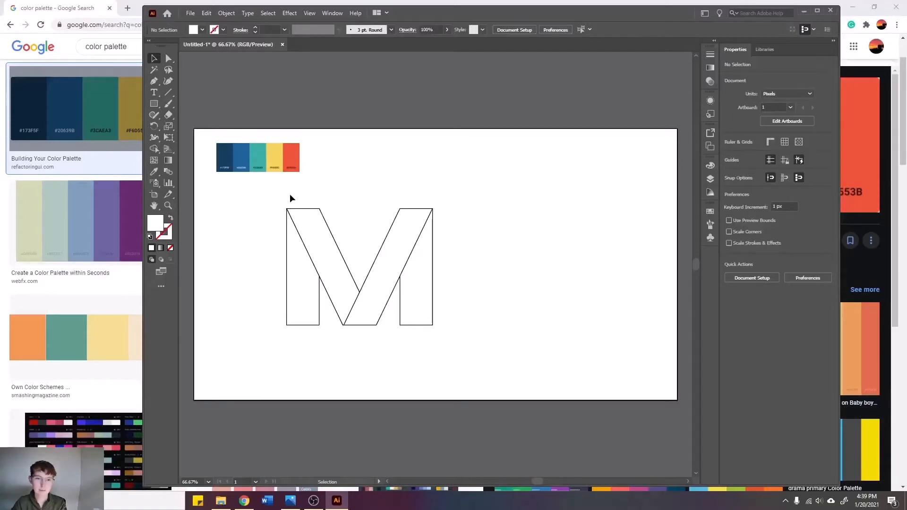
Color the M's left vertical bar with the palette's red, ED553B, using the Eyedropper.
{"action": "left_click", "coordinate": [294, 302]}
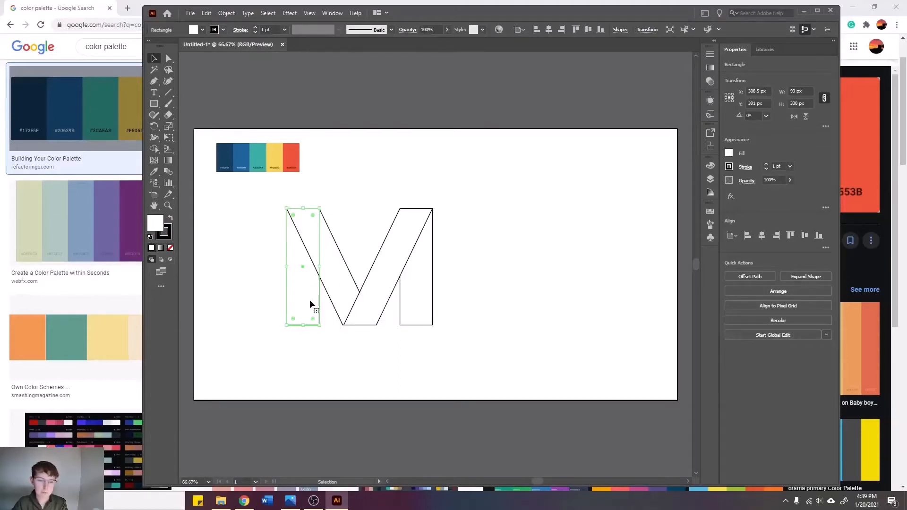
{"action": "left_click", "coordinate": [155, 173]}
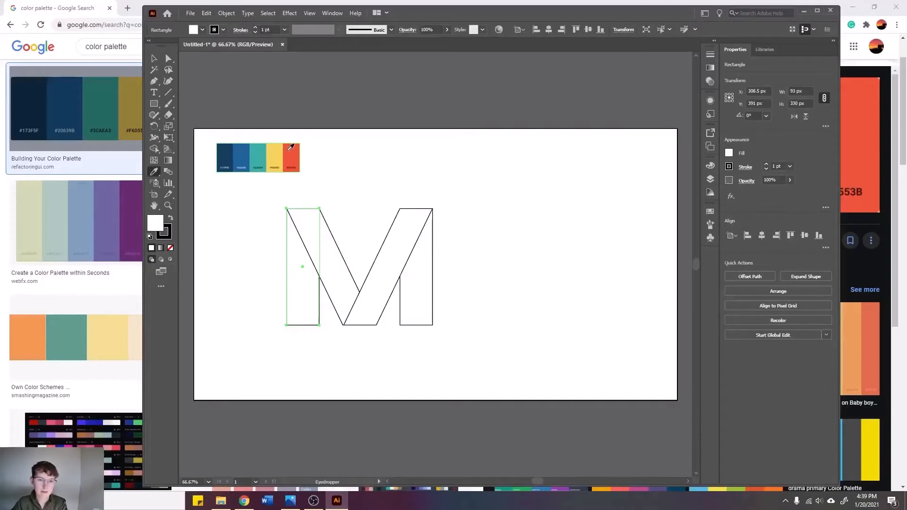
{"action": "left_click", "coordinate": [294, 153]}
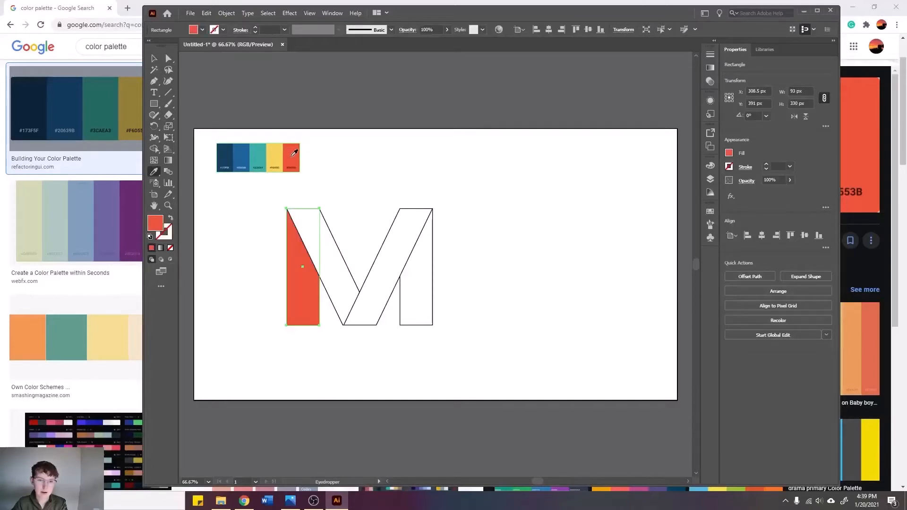
{"action": "left_click", "coordinate": [169, 240]}
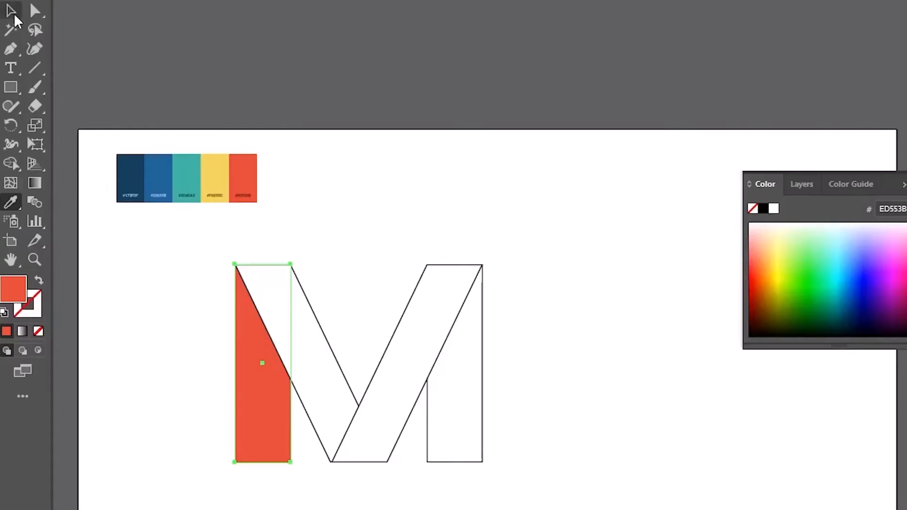
Color the M's left slanted bar with the palette's yellow, F6D55C, using the Eyedropper.
{"action": "left_click", "coordinate": [326, 279]}
{"action": "left_click", "coordinate": [11, 203]}
{"action": "left_click", "coordinate": [215, 178]}
Sample teal 3CAEA3 for the right slanted bar and blue 20639B for the right vertical bar, and deselect.
{"action": "left_click", "coordinate": [424, 296], "text": "ctrl"}
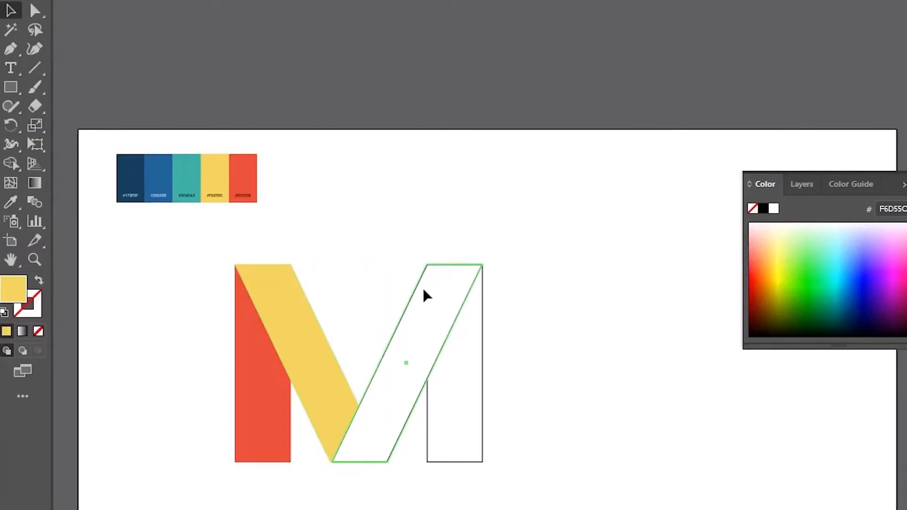
{"action": "left_click", "coordinate": [186, 178]}
{"action": "left_click", "coordinate": [453, 416], "text": "ctrl"}
{"action": "left_click", "coordinate": [158, 178]}
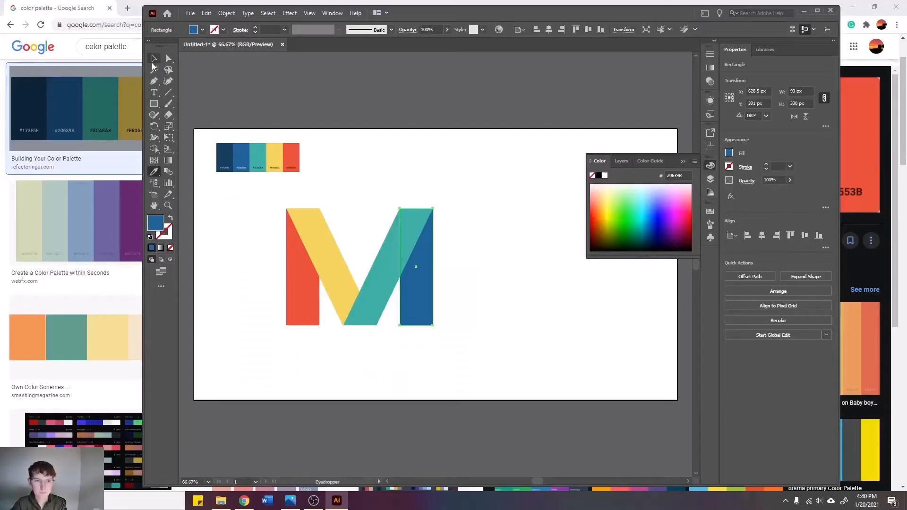
{"action": "left_click", "coordinate": [153, 58]}
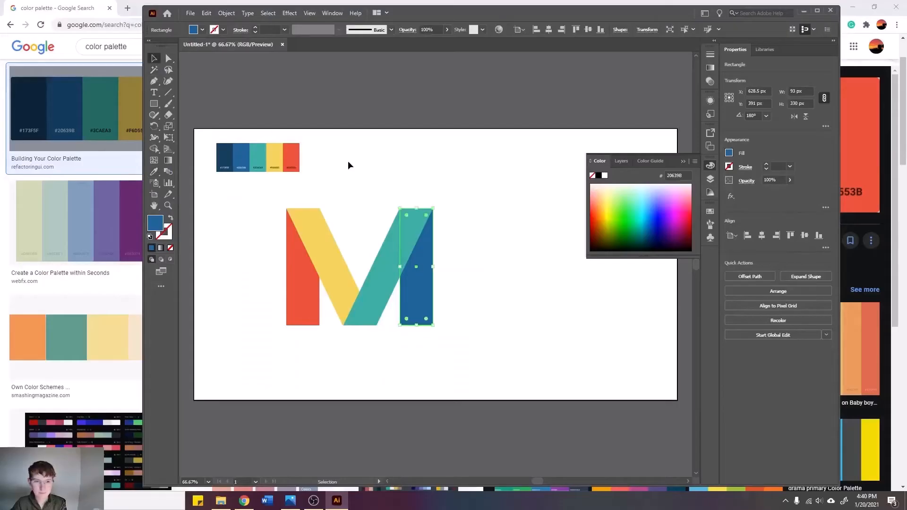
{"action": "left_click", "coordinate": [483, 224]}
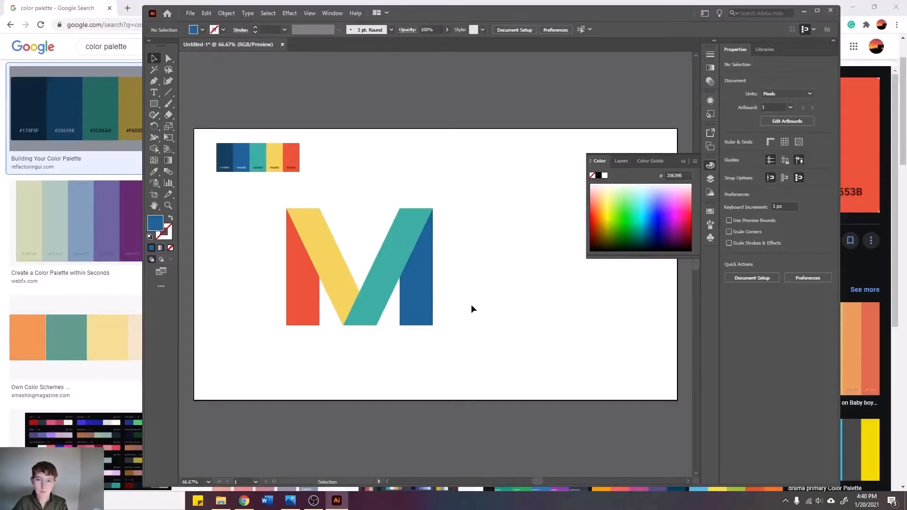
Collapse the color settings and delete the palette image from the artboard.
{"action": "left_click", "coordinate": [684, 161]}
{"action": "left_click", "coordinate": [253, 161]}
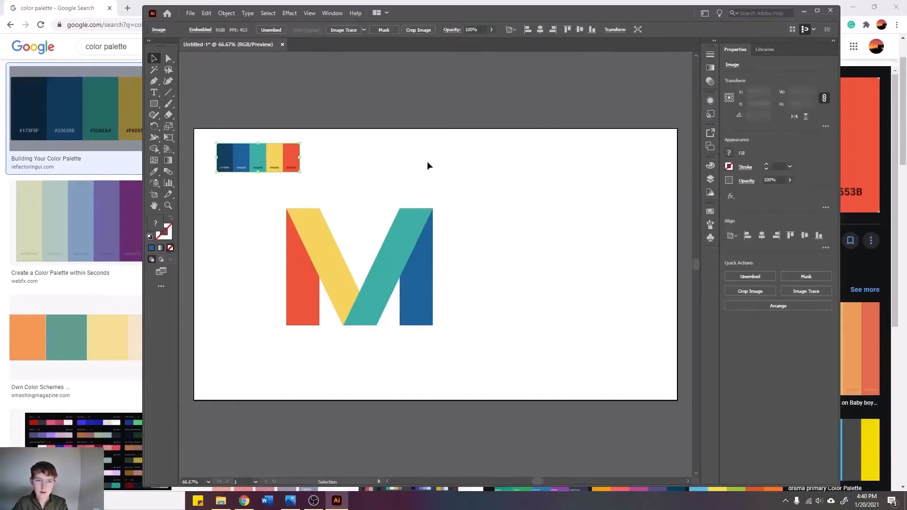
{"action": "key", "text": "Delete"}
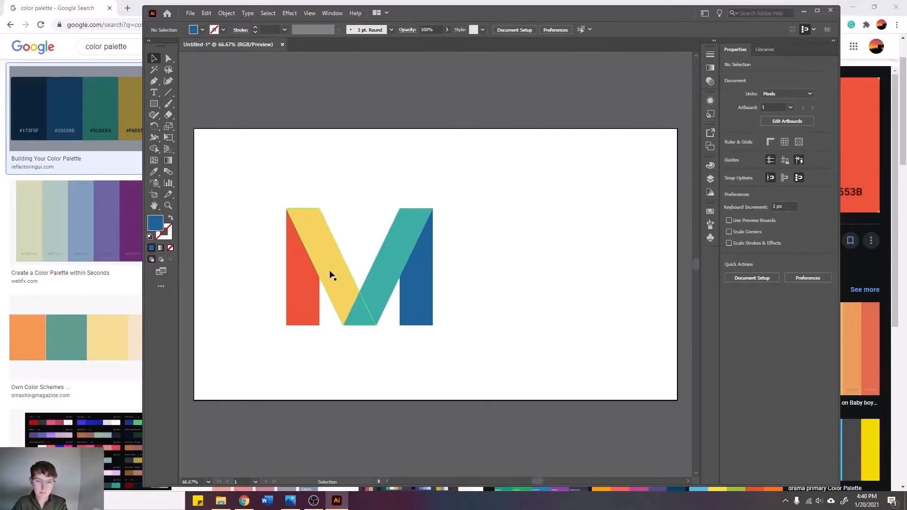
Draw a thin triangular shadow on the red bar along the yellow bar's edge with the Pen tool, about 28 px wide at its open end.
{"action": "scroll", "coordinate": [274, 270], "scroll_direction": "down", "scroll_amount": 1}
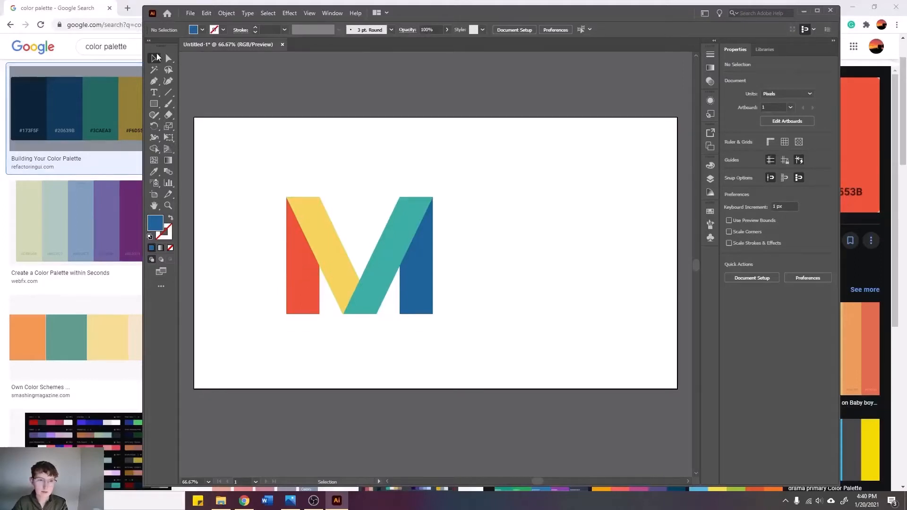
{"action": "left_click", "coordinate": [155, 81]}
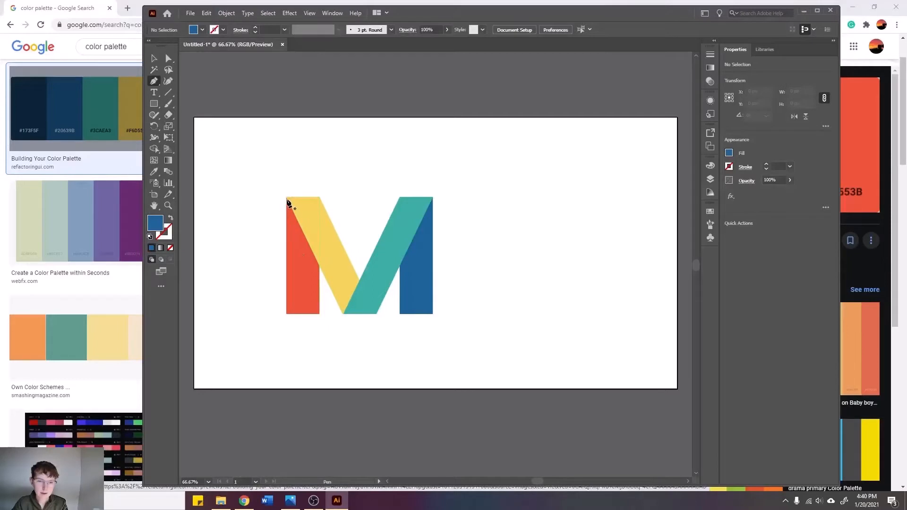
{"action": "key", "text": "ctrl"}
{"action": "key", "text": "ctrl+plus"}
{"action": "key", "text": "ctrl+plus"}
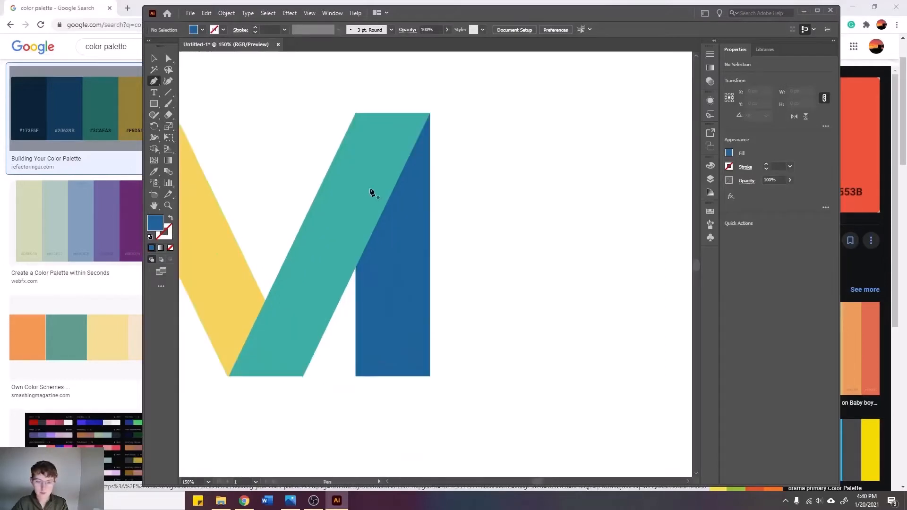
{"action": "left_click", "coordinate": [436, 239]}
{"action": "left_click", "coordinate": [435, 442], "text": "shift"}
{"action": "scroll", "coordinate": [387, 484], "scroll_direction": "left", "scroll_amount": 5}
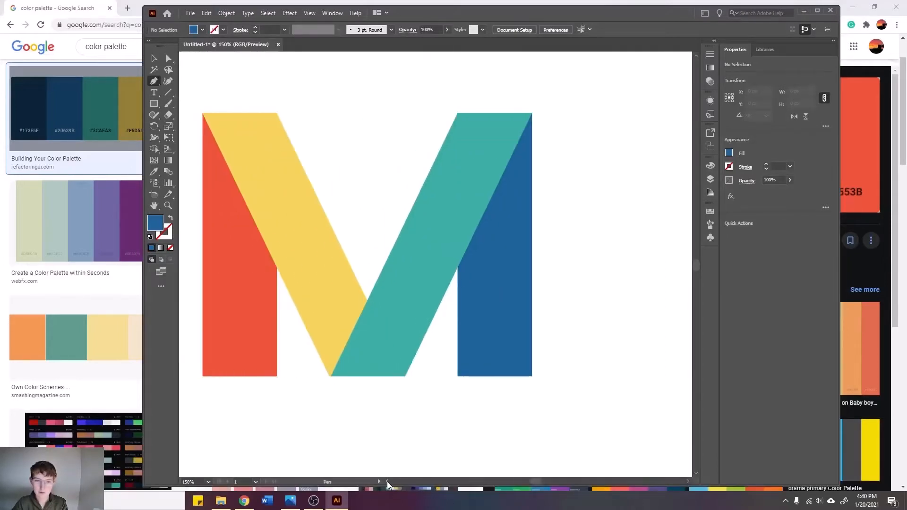
{"action": "left_click", "coordinate": [817, 11]}
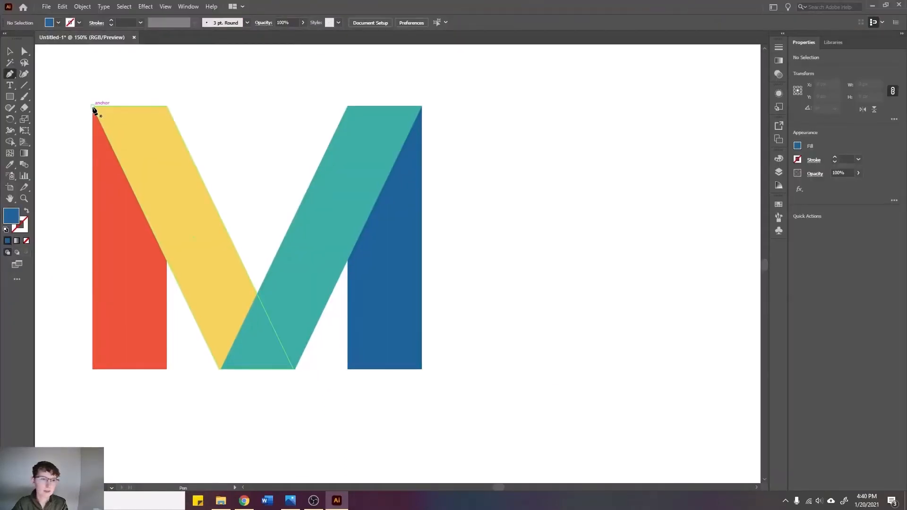
{"action": "left_click", "coordinate": [93, 107]}
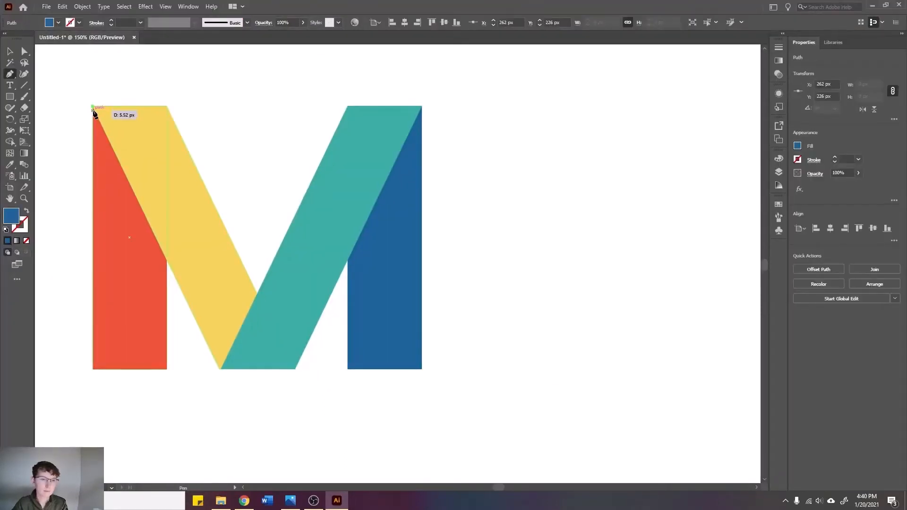
{"action": "left_click", "coordinate": [166, 260]}
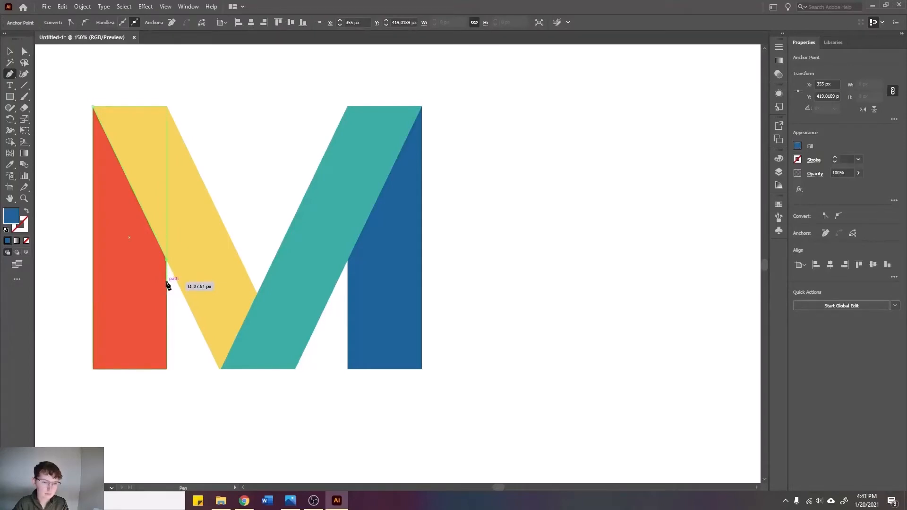
{"action": "left_click", "coordinate": [167, 283]}
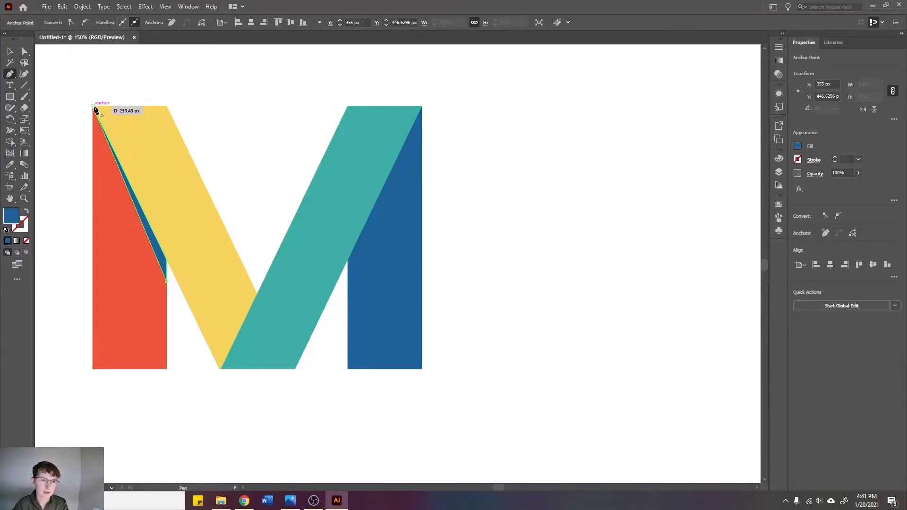
{"action": "left_click", "coordinate": [93, 107]}
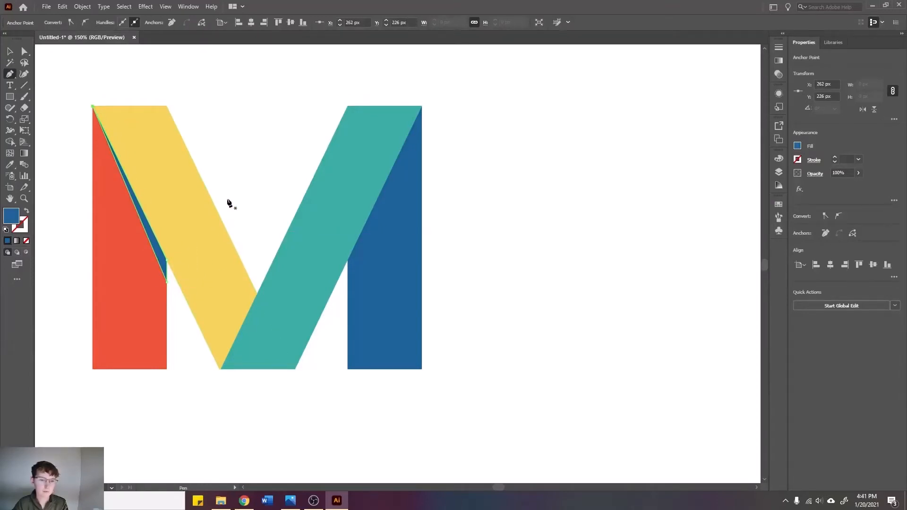
Fill the new shadow with dark red A52919, starting from the red bar's sampled color, and deselect it.
{"action": "left_click", "coordinate": [10, 51]}
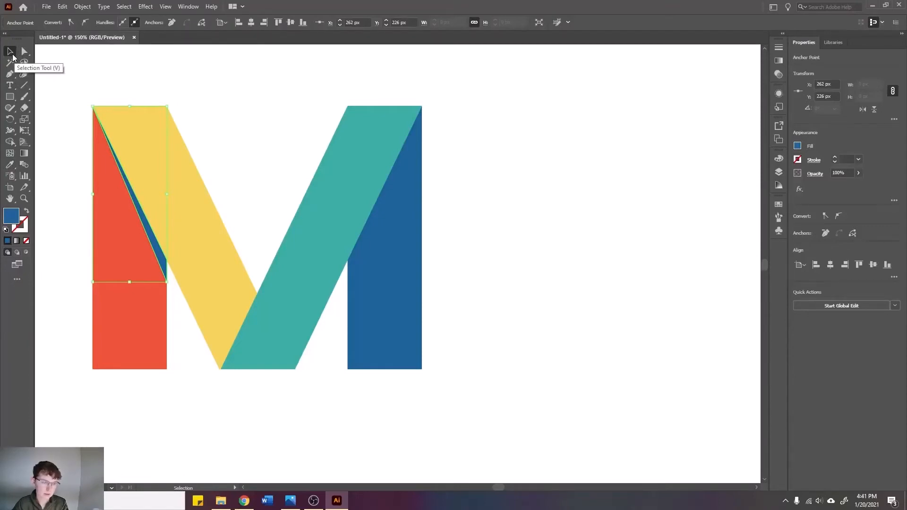
{"action": "left_click", "coordinate": [10, 166]}
{"action": "left_click", "coordinate": [122, 280]}
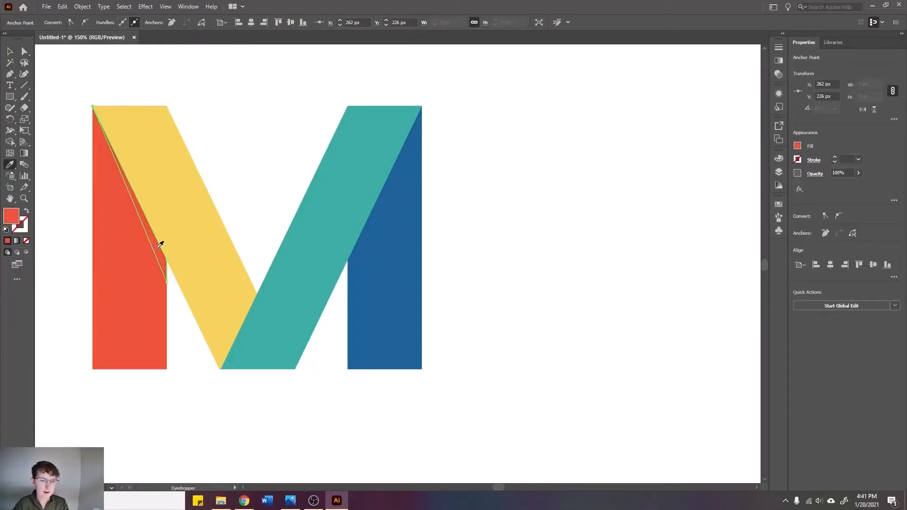
{"action": "double_click", "coordinate": [12, 217]}
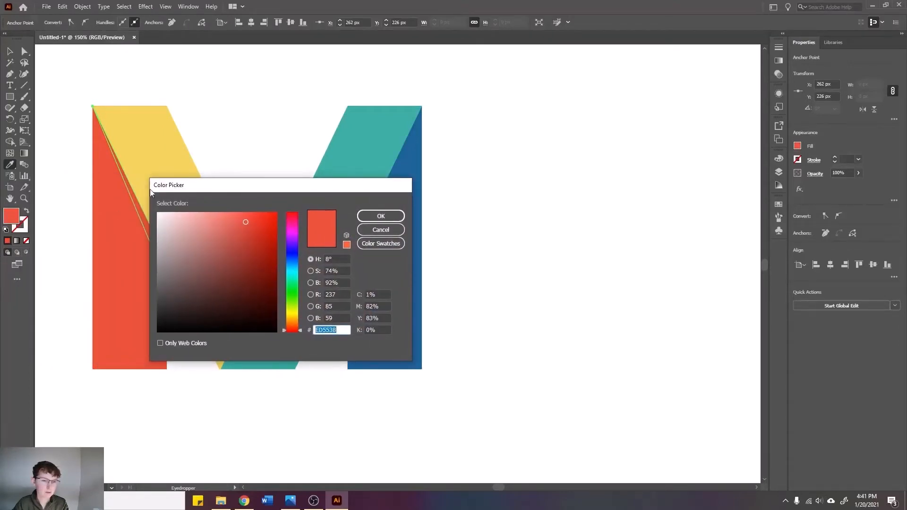
{"action": "left_click_drag", "start_coordinate": [208, 195], "coordinate": [450, 183]}
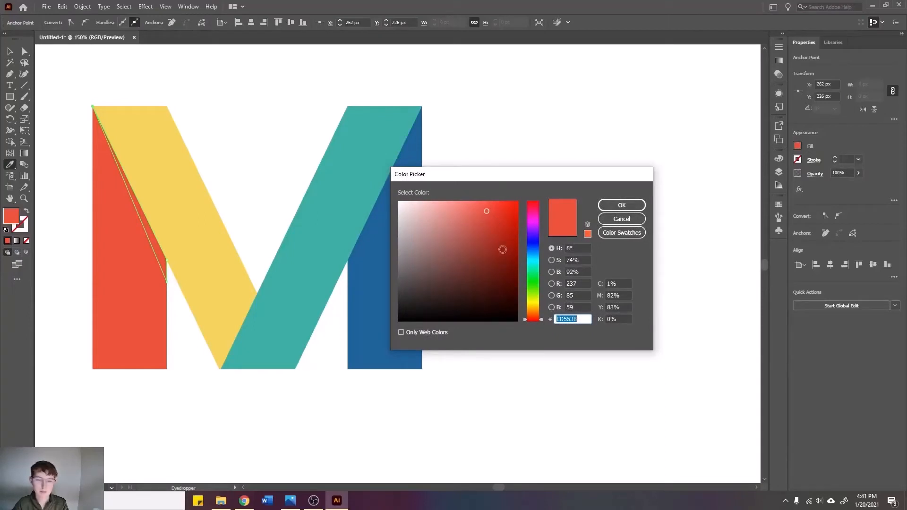
{"action": "left_click", "coordinate": [500, 243]}
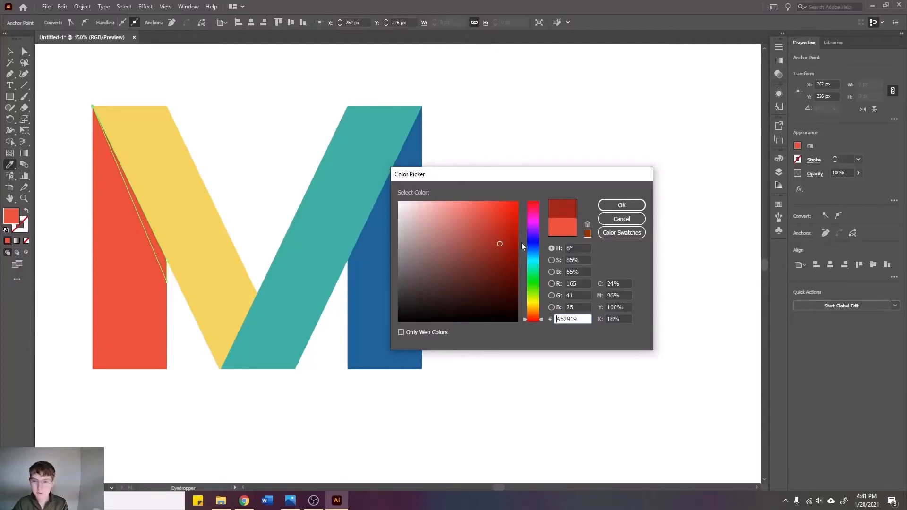
{"action": "left_click", "coordinate": [615, 206]}
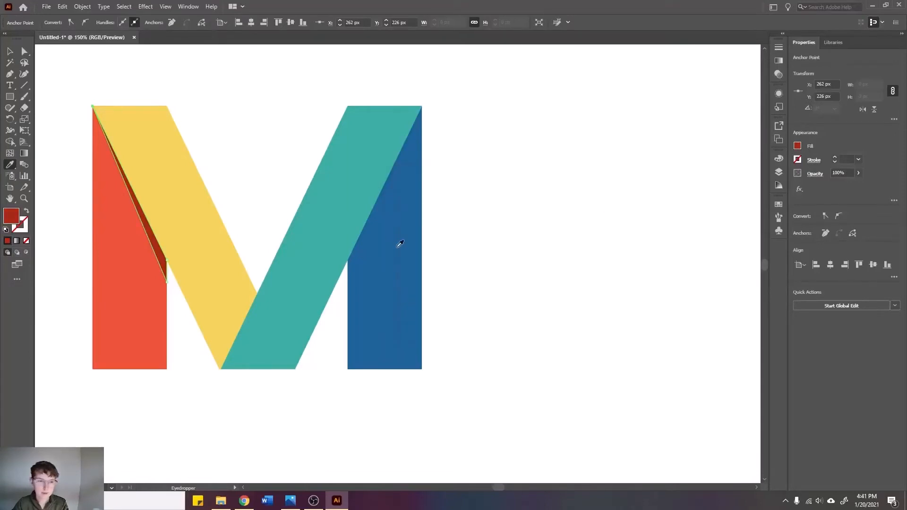
{"action": "key", "text": "v"}
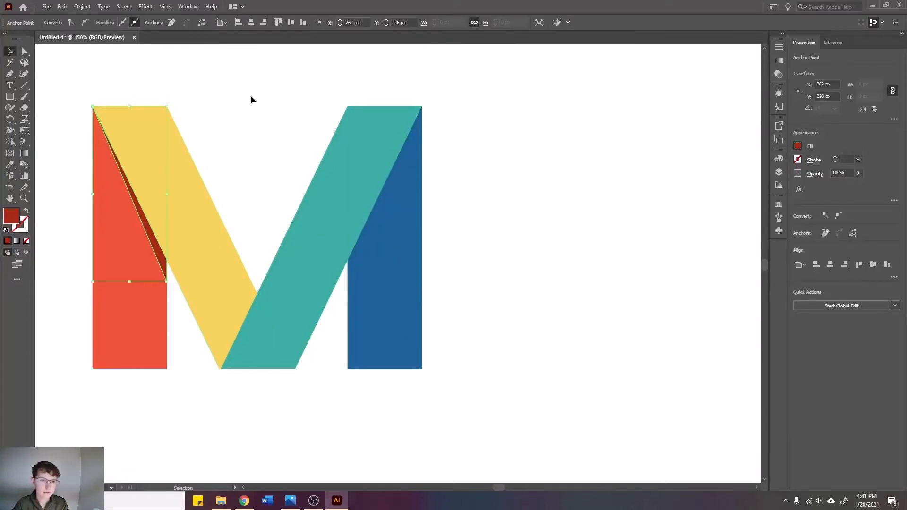
{"action": "left_click", "coordinate": [251, 99]}
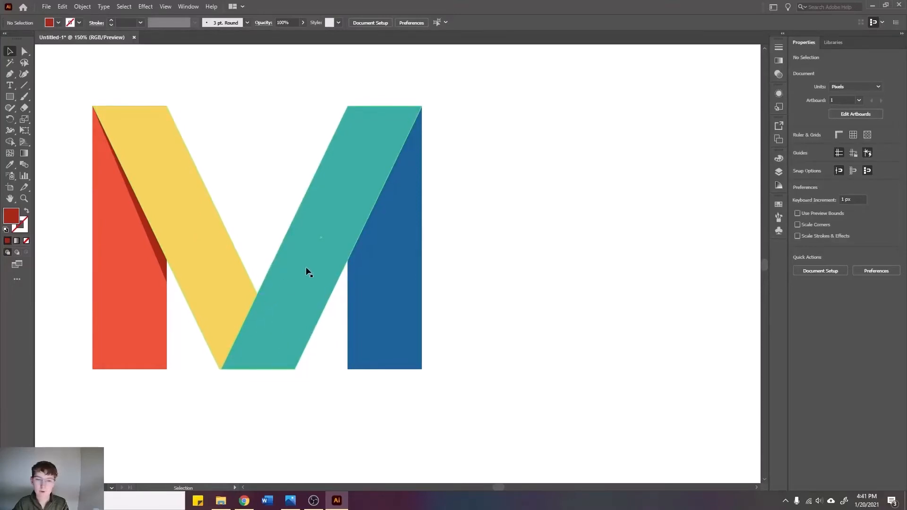
Draw a thin triangular shadow on the yellow bar along the teal bar's edge with the Pen tool and adjust its upper corner.
{"action": "key", "text": "p"}
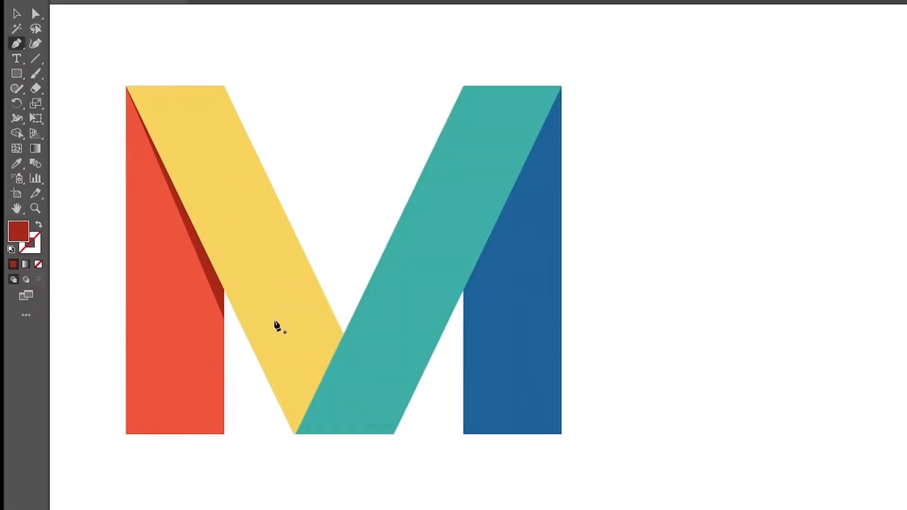
{"action": "left_click", "coordinate": [296, 432]}
{"action": "left_click", "coordinate": [335, 314]}
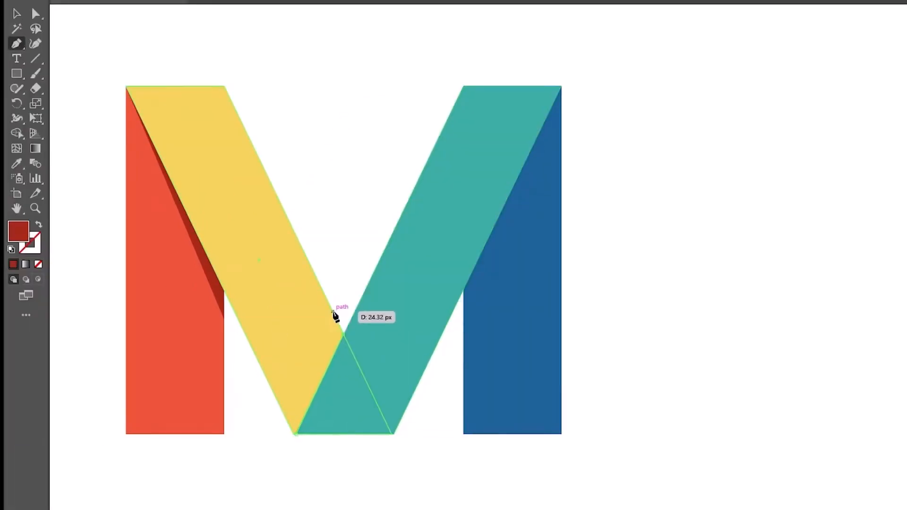
{"action": "left_click", "coordinate": [344, 334]}
{"action": "left_click", "coordinate": [296, 432]}
{"action": "left_click", "coordinate": [35, 13]}
{"action": "left_click_drag", "start_coordinate": [335, 314], "coordinate": [334, 314]}
Fill the yellow bar's shadow with a darker gold based on the yellow sampled from that bar.
{"action": "key", "text": "i"}
{"action": "left_click", "coordinate": [255, 208]}
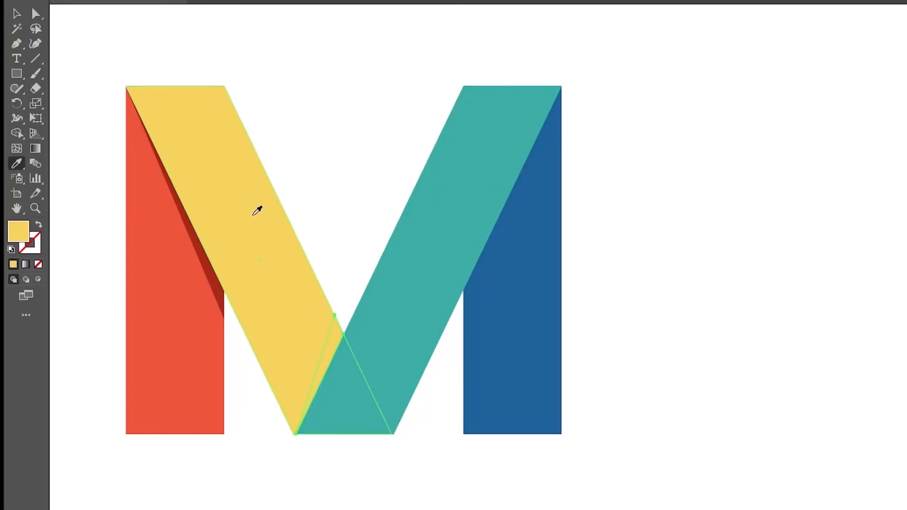
{"action": "double_click", "coordinate": [17, 230]}
{"action": "left_click", "coordinate": [668, 251]}
{"action": "left_click", "coordinate": [826, 215]}
Draw a thin triangular shadow on the blue bar along the teal bar's edge with the Pen tool.
{"action": "key", "text": "p"}
{"action": "left_click", "coordinate": [463, 289]}
{"action": "left_click", "coordinate": [561, 86]}
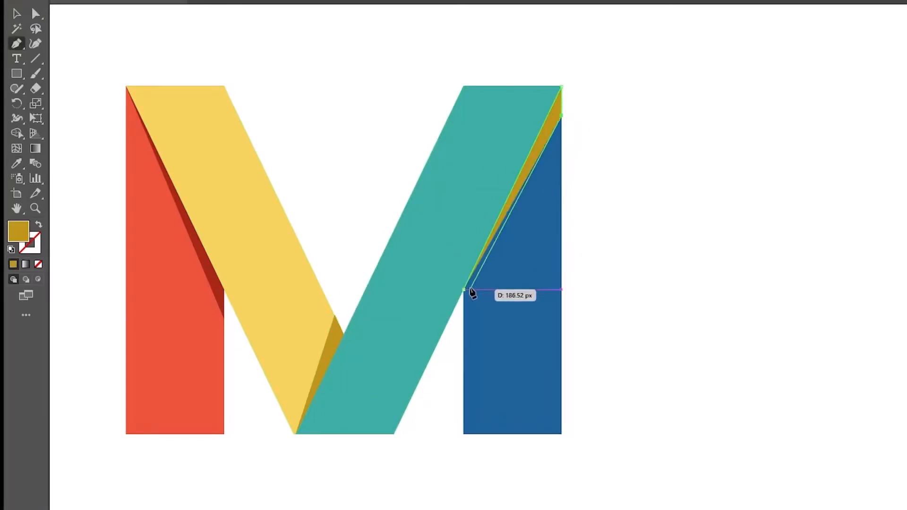
{"action": "left_click", "coordinate": [463, 318]}
{"action": "left_click", "coordinate": [463, 289]}
Fill the blue bar's shadow with a dark navy based on the blue sampled from that bar.
{"action": "key", "text": "i"}
{"action": "left_click", "coordinate": [530, 315]}
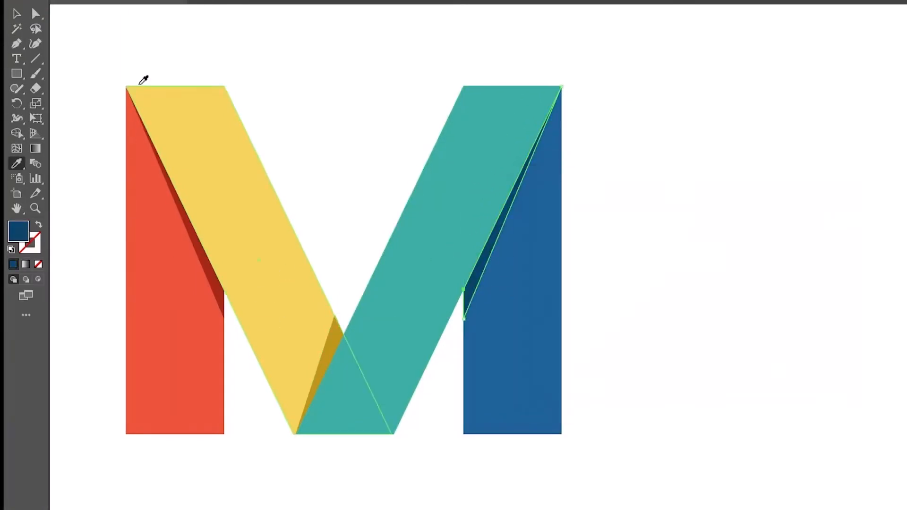
{"action": "double_click", "coordinate": [18, 230]}
{"action": "left_click", "coordinate": [666, 318]}
{"action": "left_click", "coordinate": [824, 215]}
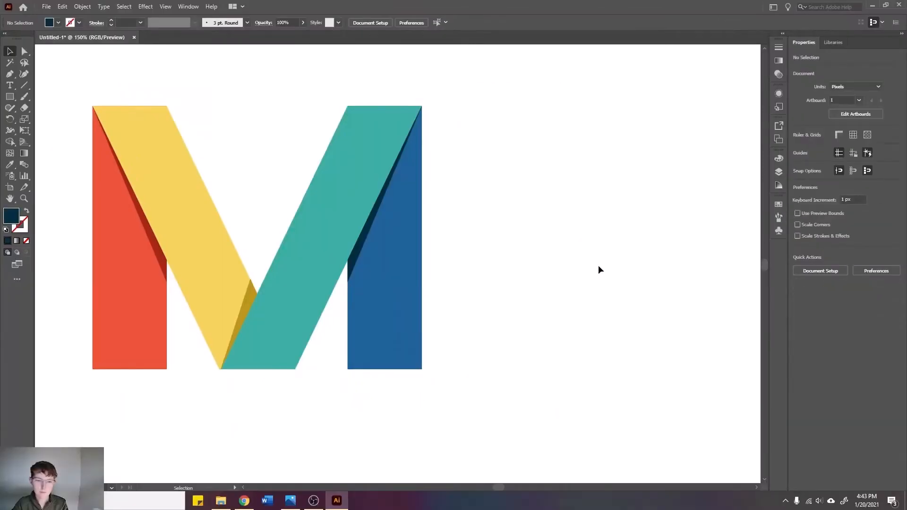
Duplicate the whole M with its shadows, place the copy to the right level with the original, and deselect.
{"action": "left_click_drag", "start_coordinate": [492, 486], "coordinate": [489, 488]}
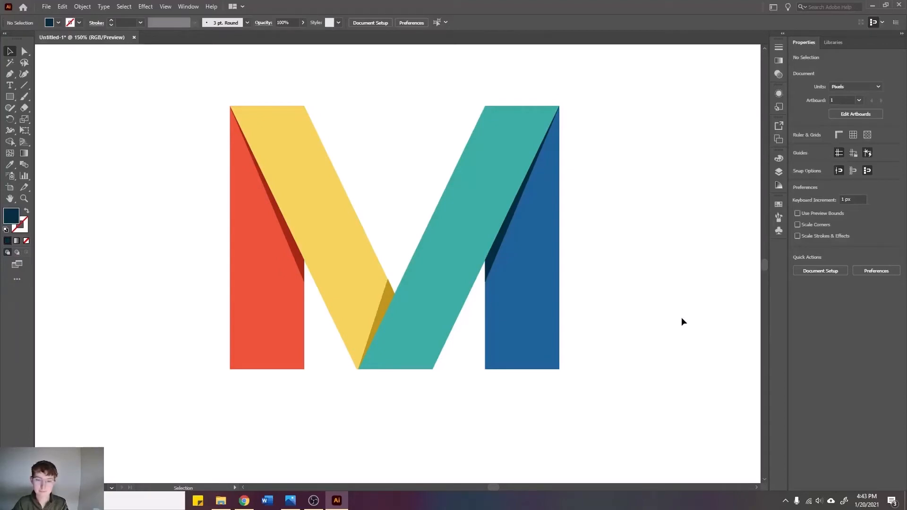
{"action": "left_click_drag", "start_coordinate": [495, 489], "coordinate": [499, 487]}
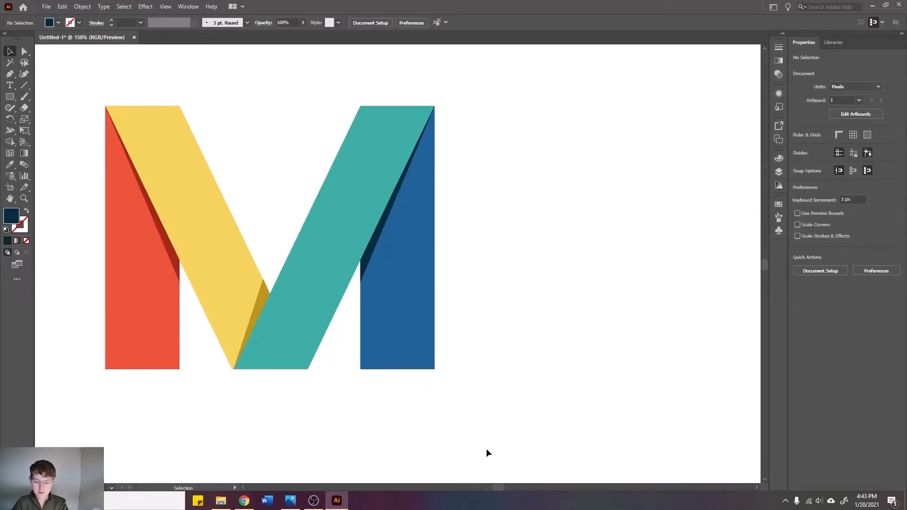
{"action": "key", "text": "ctrl+minus"}
{"action": "left_click_drag", "start_coordinate": [477, 374], "coordinate": [62, 108]}
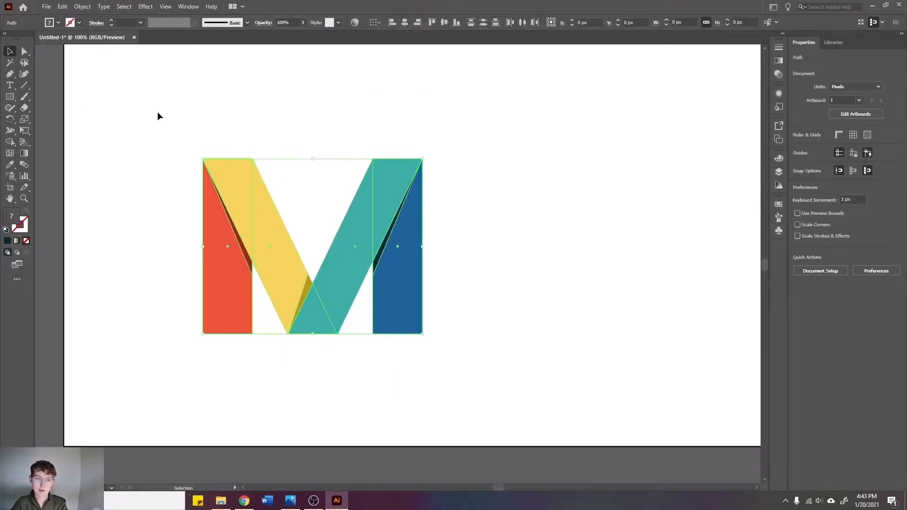
{"action": "key", "text": "ctrl+c"}
{"action": "key", "text": "ctrl+v"}
{"action": "left_click_drag", "start_coordinate": [307, 283], "coordinate": [502, 274]}
{"action": "left_click", "coordinate": [477, 420]}
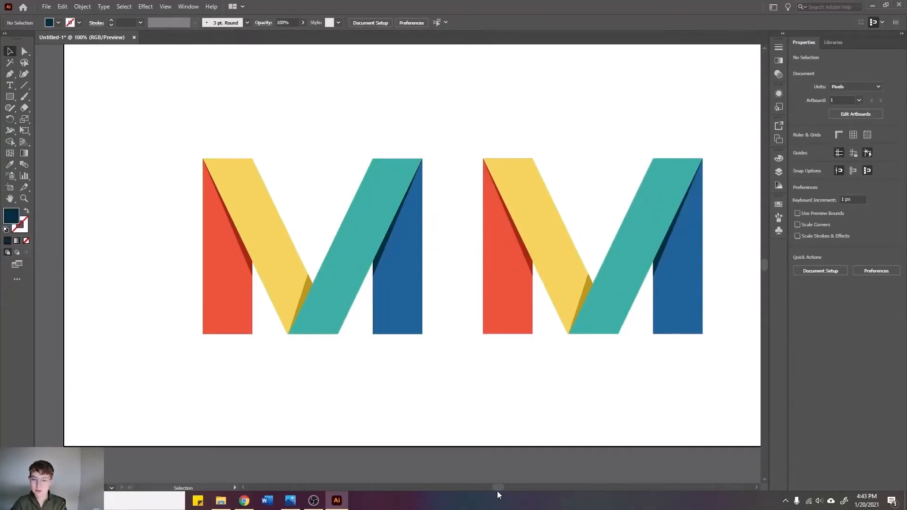
Duplicate the four colored bars of the second M without their shadows, place the copies directly over the originals, and deselect.
{"action": "left_click_drag", "start_coordinate": [498, 488], "coordinate": [506, 487]}
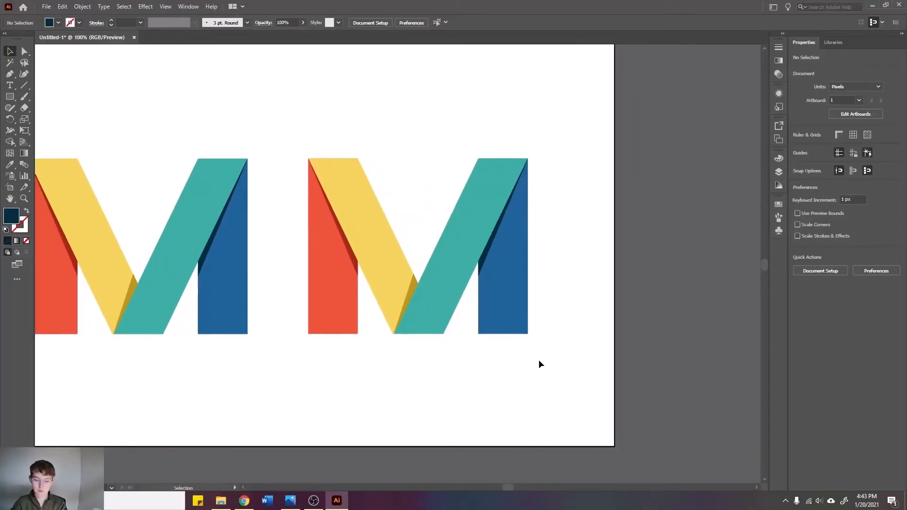
{"action": "key", "text": "ctrl+plus"}
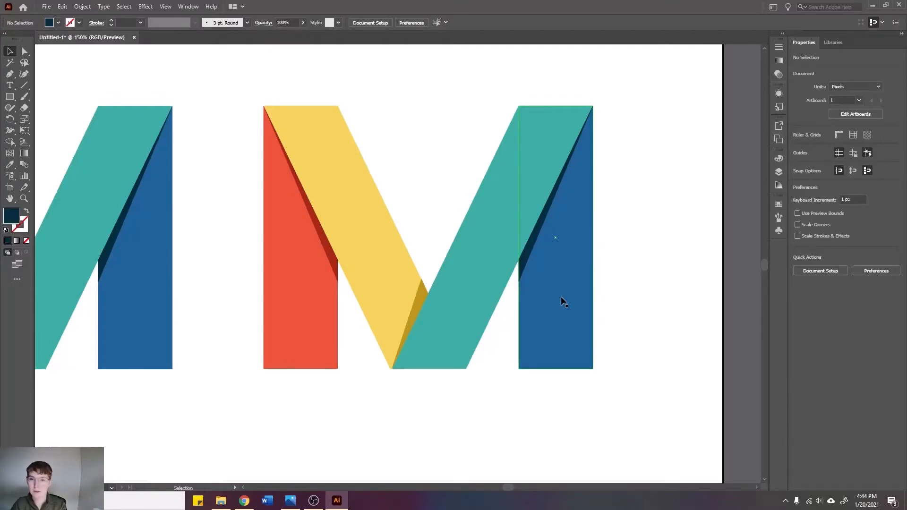
{"action": "left_click", "coordinate": [317, 336]}
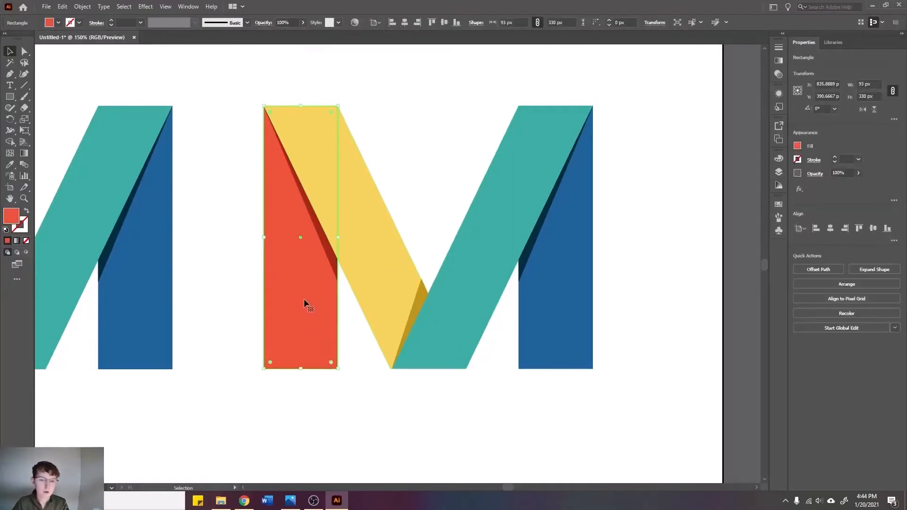
{"action": "key", "text": "a"}
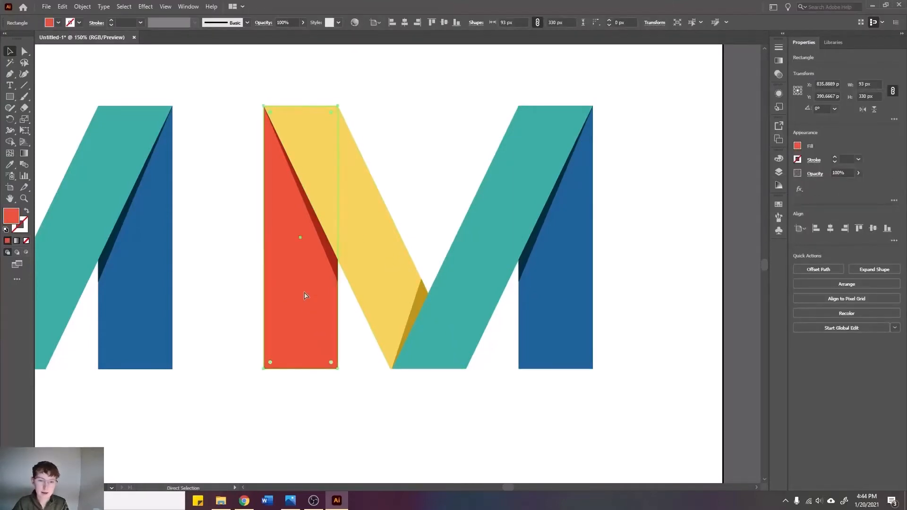
{"action": "left_click", "coordinate": [376, 261]}
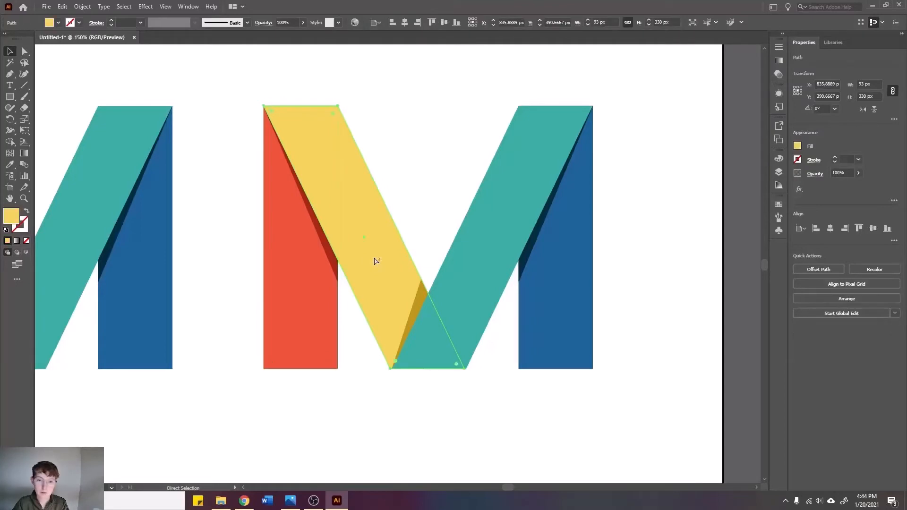
{"action": "key", "text": "v"}
{"action": "left_click", "coordinate": [300, 290]}
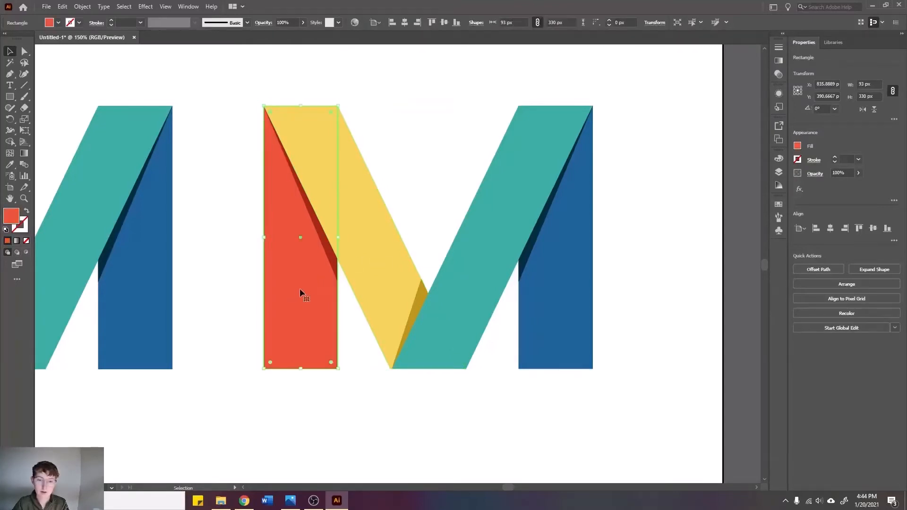
{"action": "left_click", "coordinate": [394, 265], "text": "shift"}
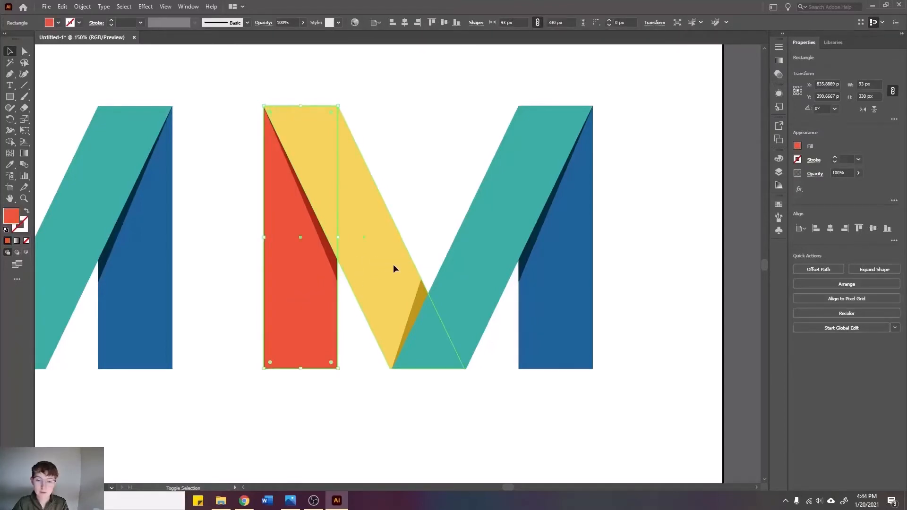
{"action": "left_click", "coordinate": [515, 217], "text": "shift"}
{"action": "left_click", "coordinate": [569, 303], "text": "shift"}
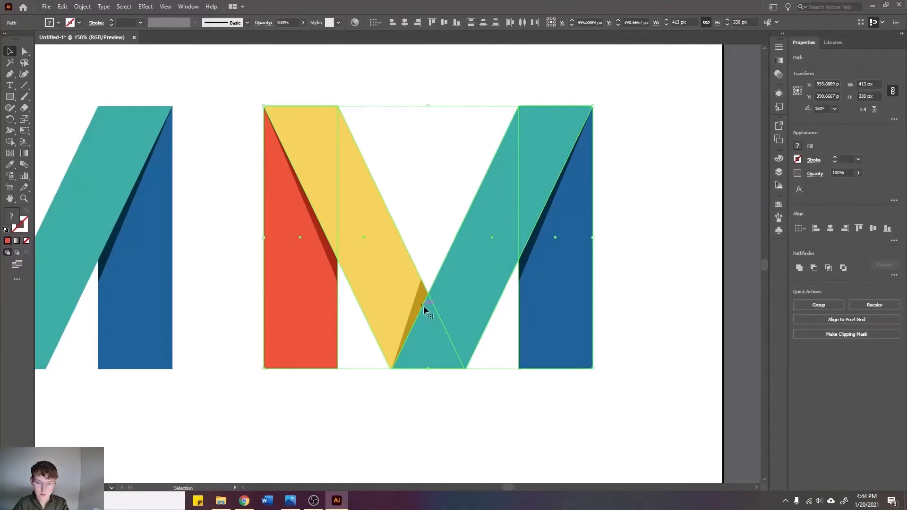
{"action": "key", "text": "a"}
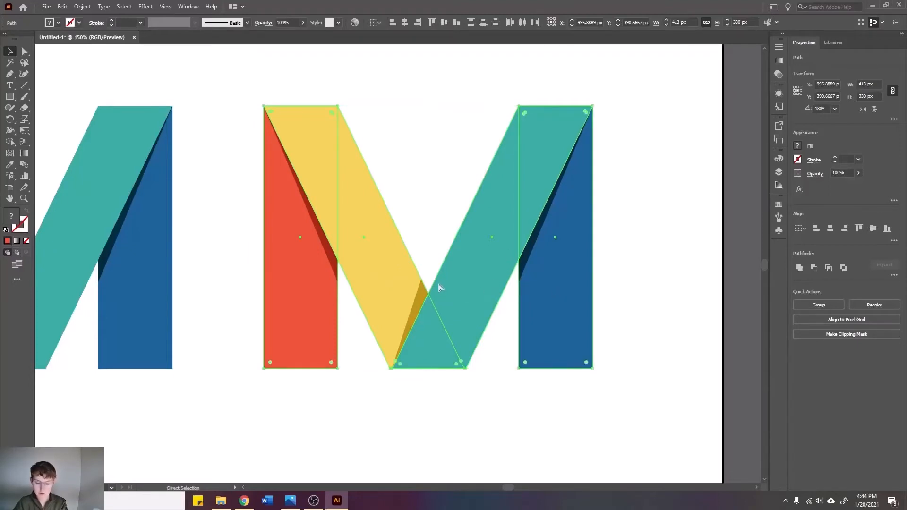
{"action": "left_click_drag", "start_coordinate": [439, 287], "coordinate": [556, 282]}
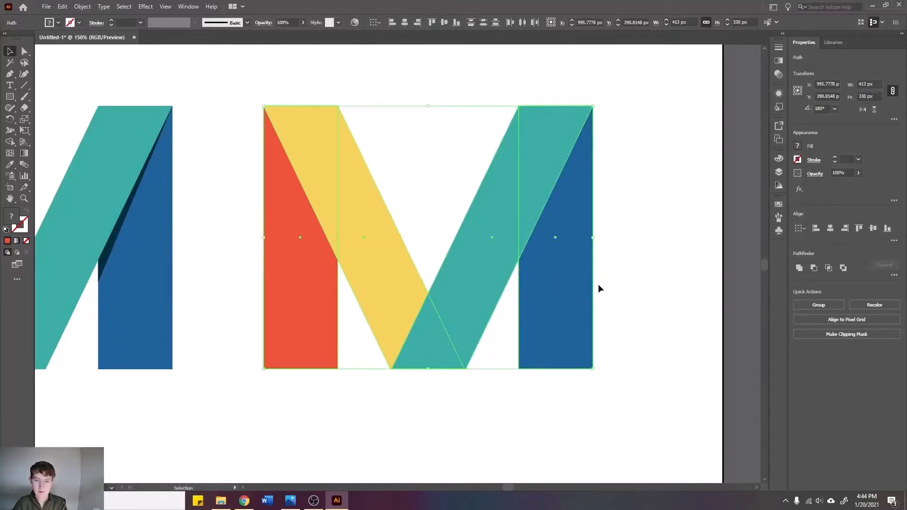
{"action": "left_click", "coordinate": [615, 290]}
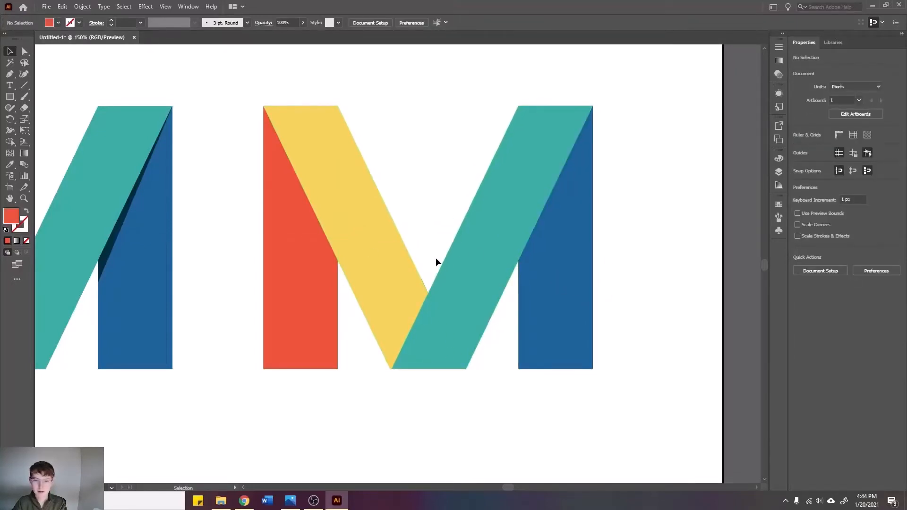
Fill the four duplicated bars on top of the second M with the default white-to-black linear gradient.
{"action": "left_click", "coordinate": [301, 286]}
{"action": "left_click", "coordinate": [378, 260], "text": "shift"}
{"action": "left_click", "coordinate": [503, 242], "text": "shift"}
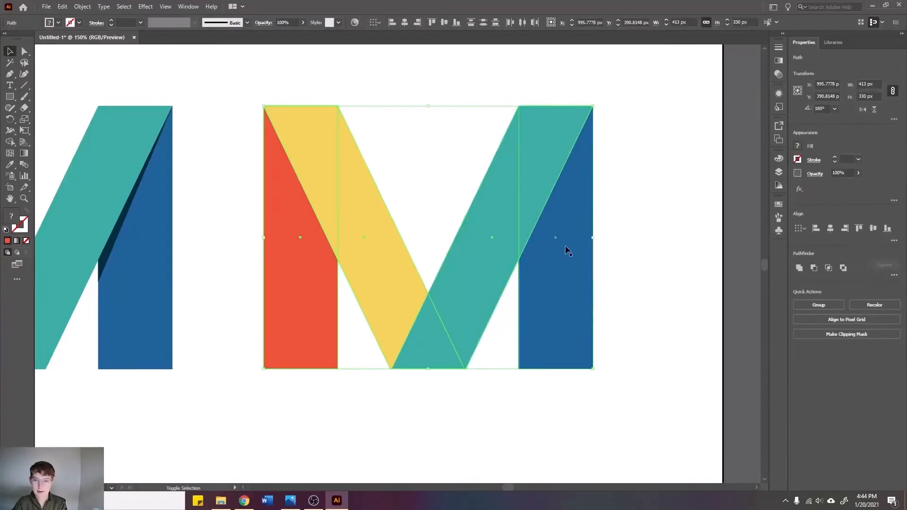
{"action": "left_click", "coordinate": [571, 253], "text": "shift"}
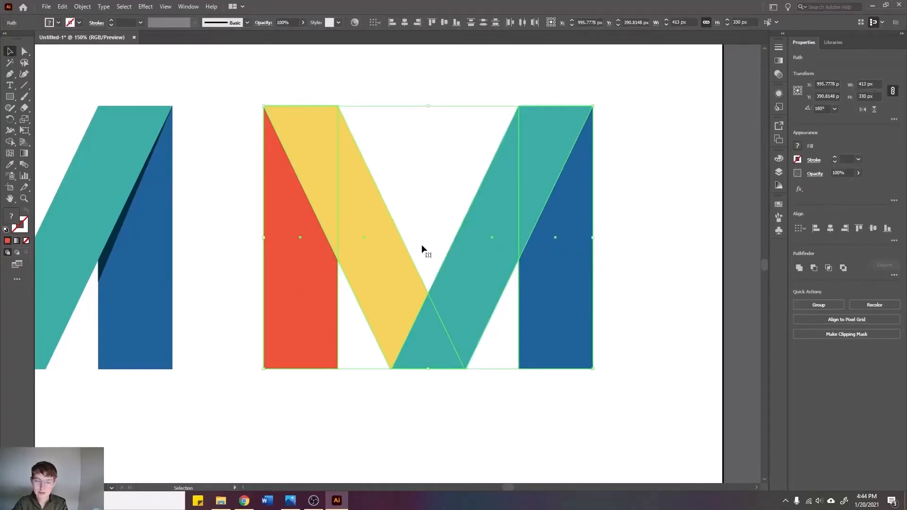
{"action": "left_click", "coordinate": [24, 154]}
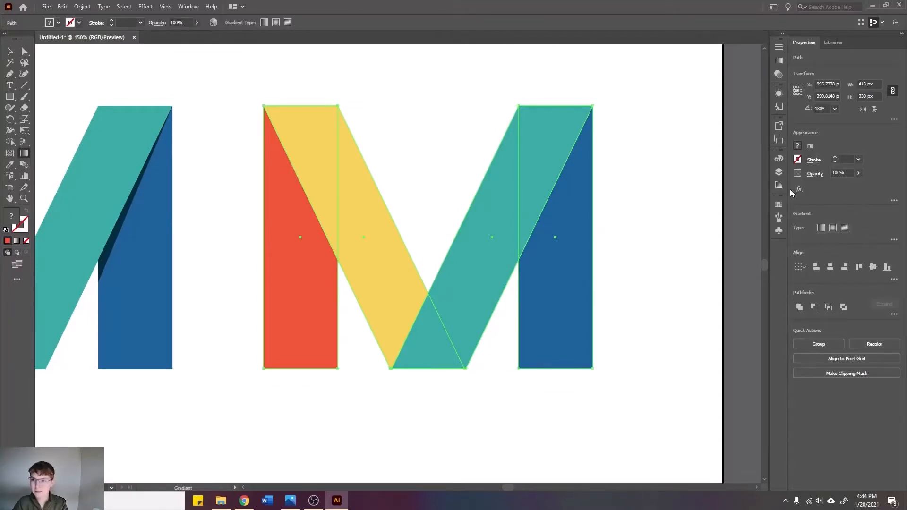
{"action": "left_click", "coordinate": [780, 61]}
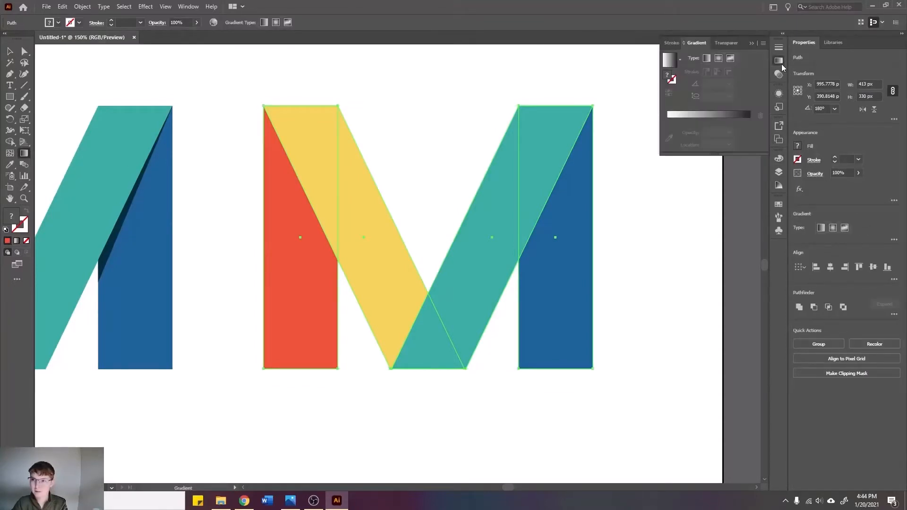
{"action": "left_click", "coordinate": [670, 63]}
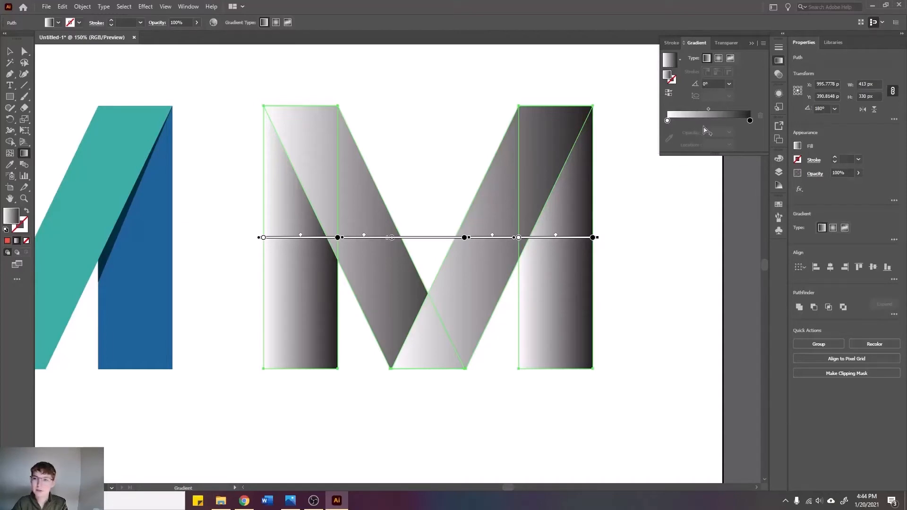
Adjust the bars' gradient stops, moving the white stop slightly inward and the black stop to about 84%.
{"action": "left_click", "coordinate": [748, 121]}
{"action": "left_click_drag", "start_coordinate": [749, 121], "coordinate": [724, 122]}
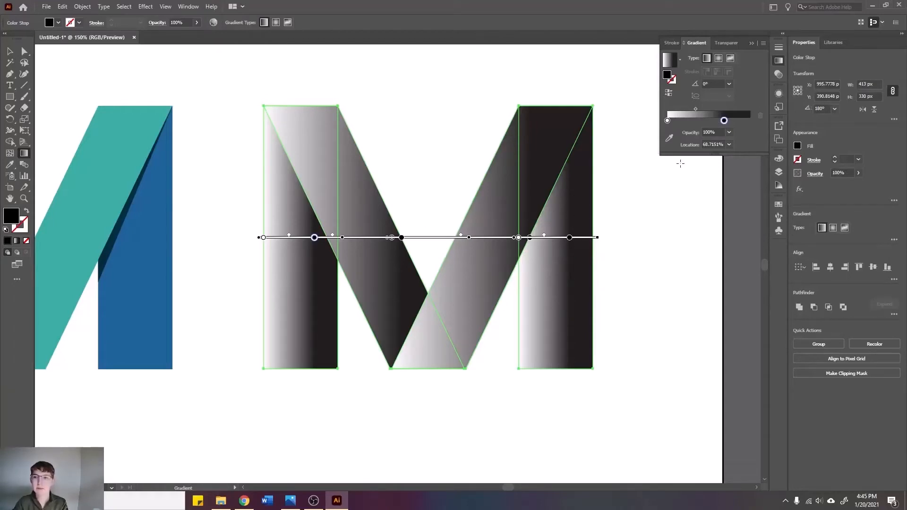
{"action": "left_click_drag", "start_coordinate": [724, 121], "coordinate": [740, 121]}
{"action": "mouse_move", "coordinate": [668, 121]}
{"action": "left_mouse_down"}
{"action": "mouse_move", "coordinate": [694, 121]}
{"action": "mouse_move", "coordinate": [667, 121]}
{"action": "left_mouse_up"}
{"action": "left_click_drag", "start_coordinate": [740, 120], "coordinate": [729, 121]}
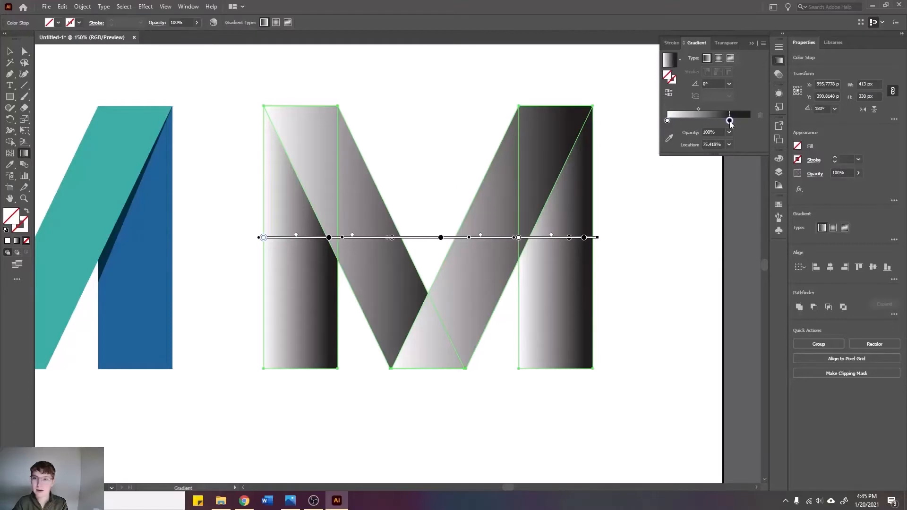
{"action": "left_click_drag", "start_coordinate": [667, 121], "coordinate": [675, 121]}
{"action": "left_click", "coordinate": [730, 121]}
{"action": "left_click_drag", "start_coordinate": [731, 122], "coordinate": [740, 127]}
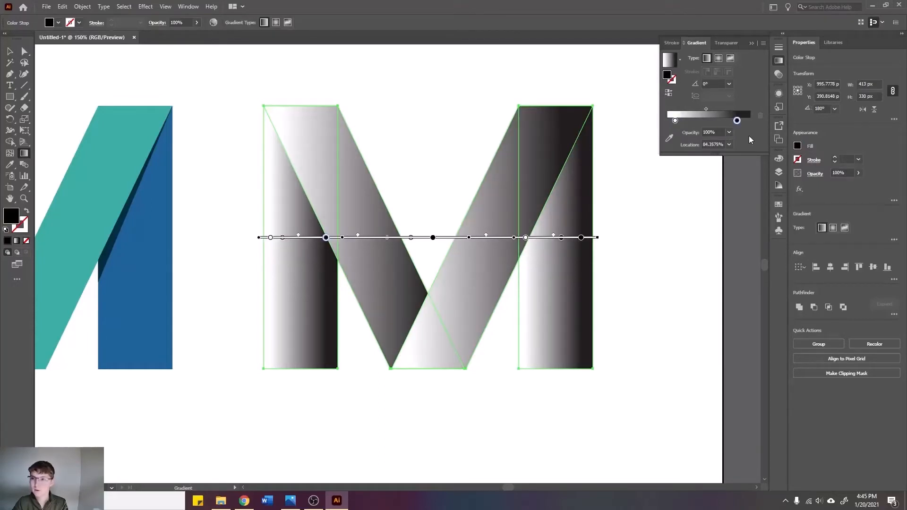
Set the blending mode of the four gradient bars to Soft Light and deselect them.
{"action": "left_click", "coordinate": [10, 52]}
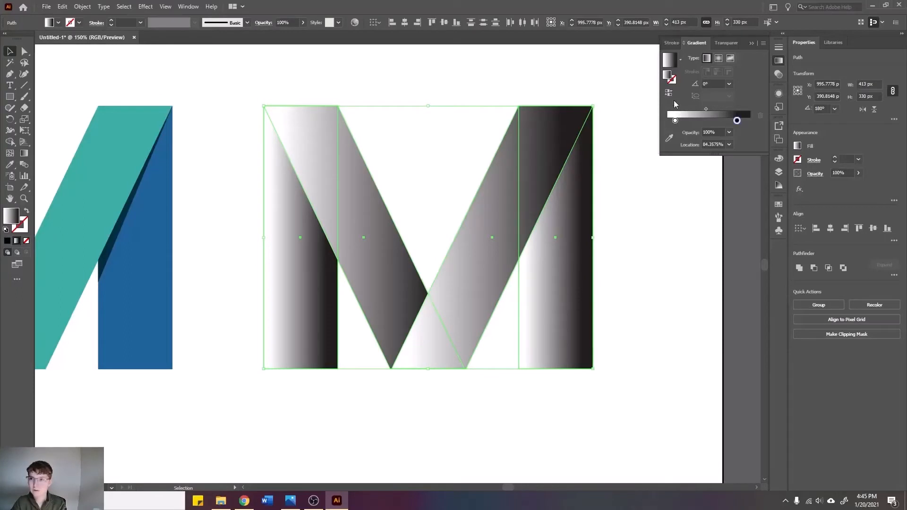
{"action": "left_click", "coordinate": [726, 43]}
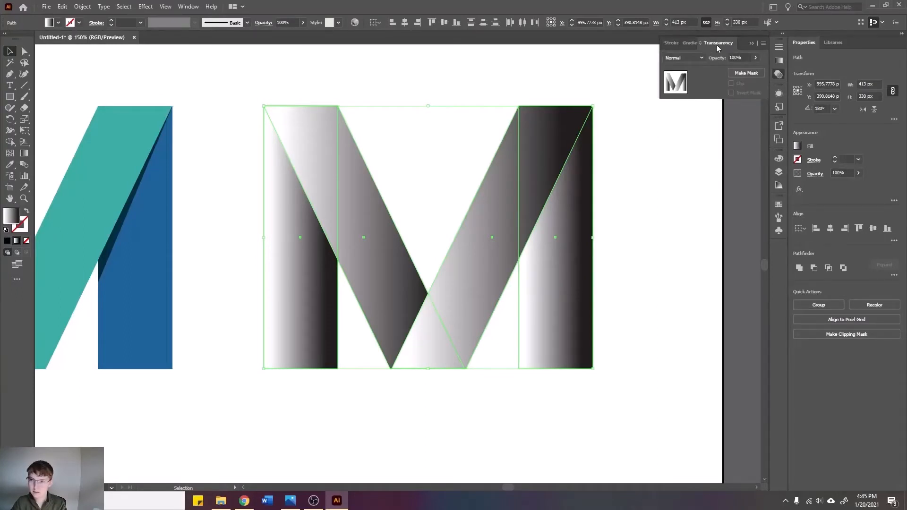
{"action": "left_click", "coordinate": [780, 64]}
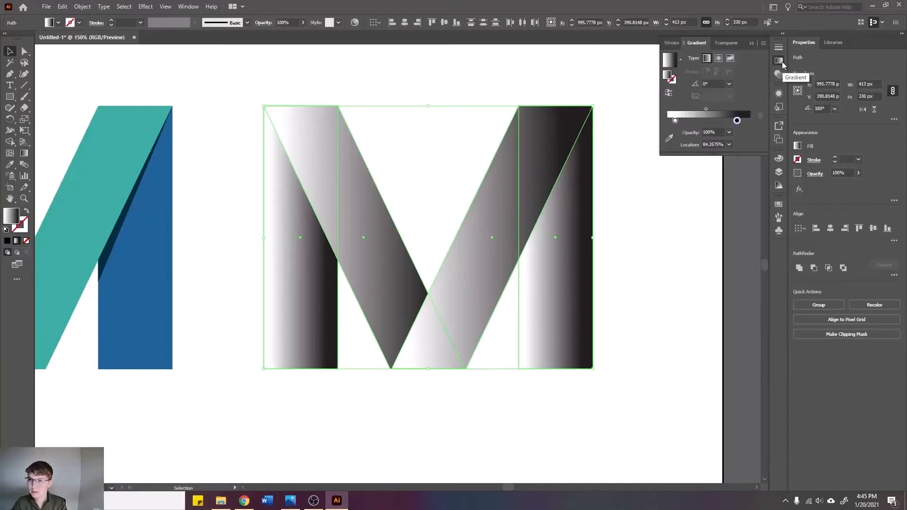
{"action": "left_click", "coordinate": [773, 7]}
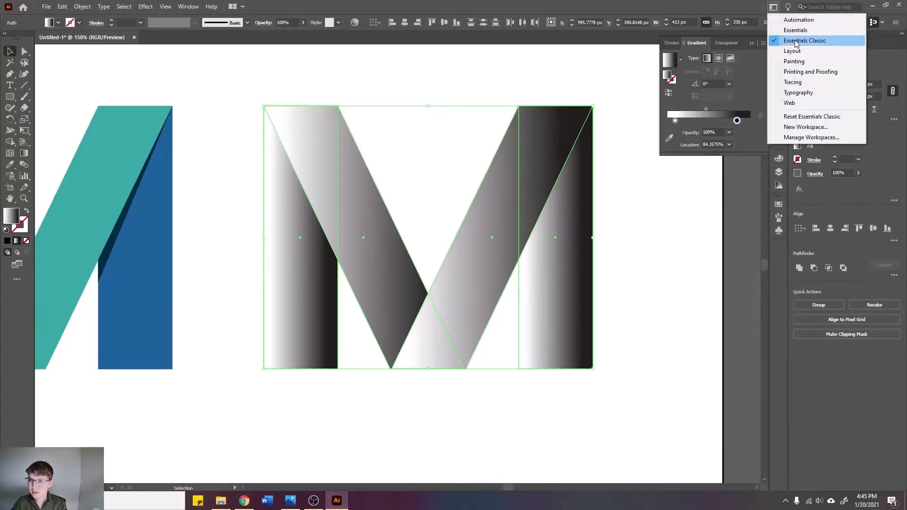
{"action": "left_click", "coordinate": [746, 65]}
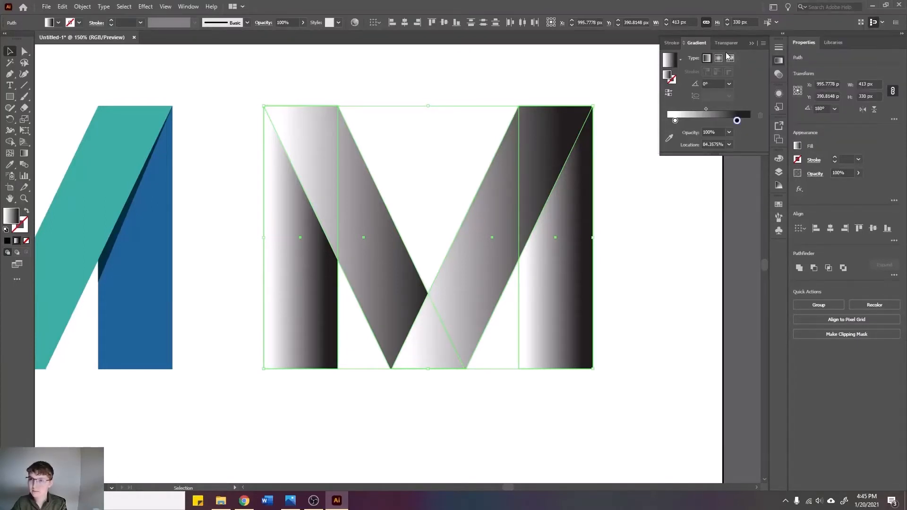
{"action": "left_click", "coordinate": [724, 43]}
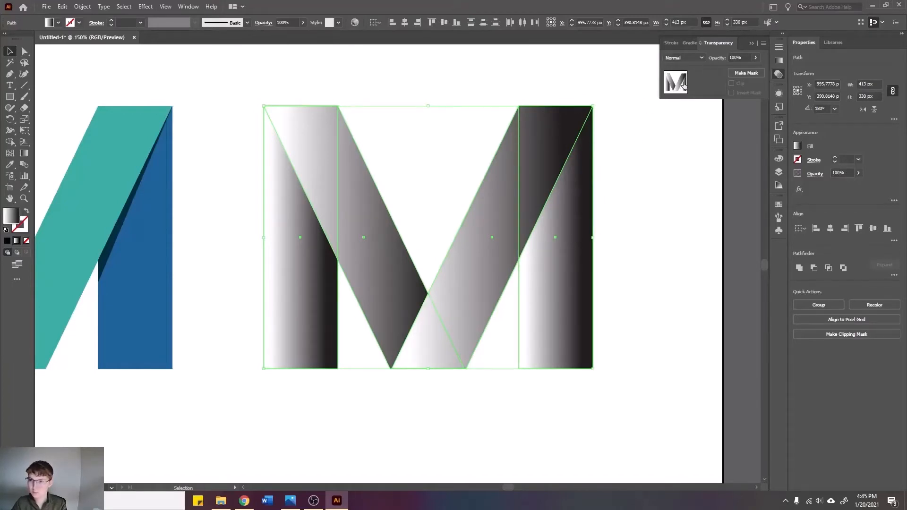
{"action": "left_click", "coordinate": [702, 57]}
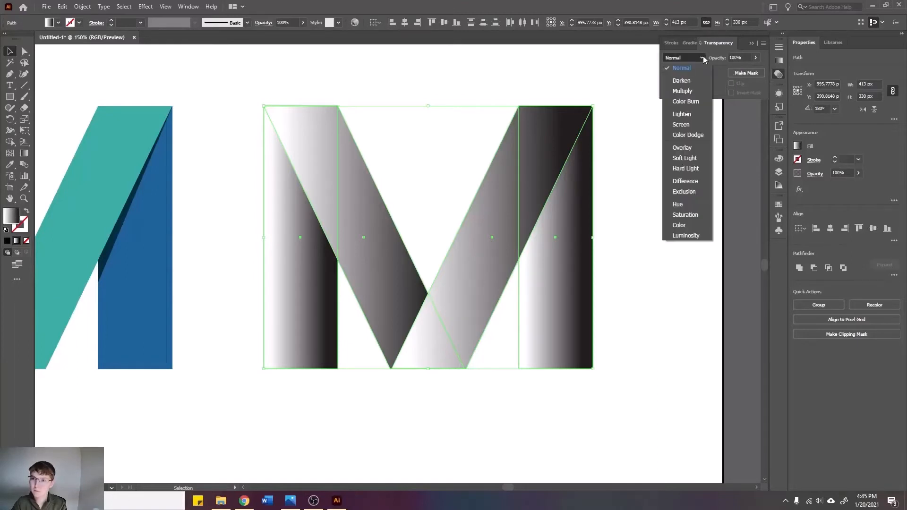
{"action": "left_click", "coordinate": [686, 159]}
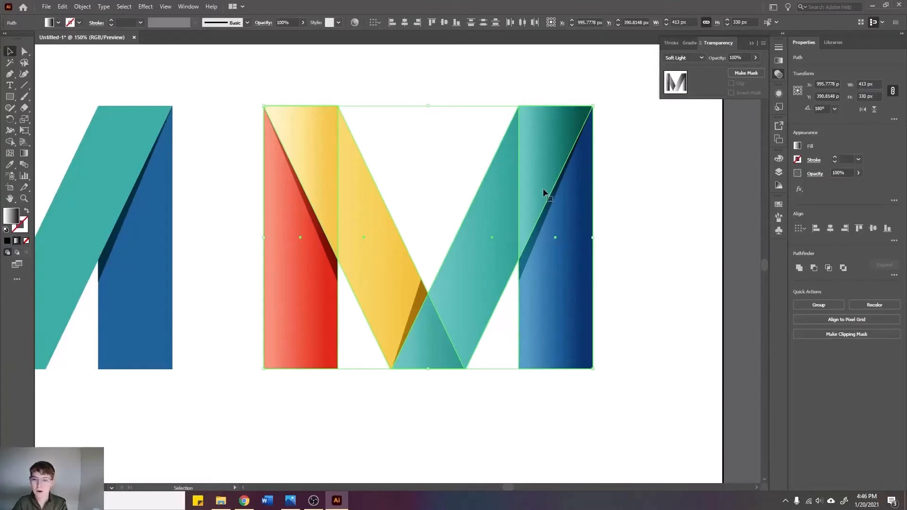
{"action": "left_click", "coordinate": [656, 224]}
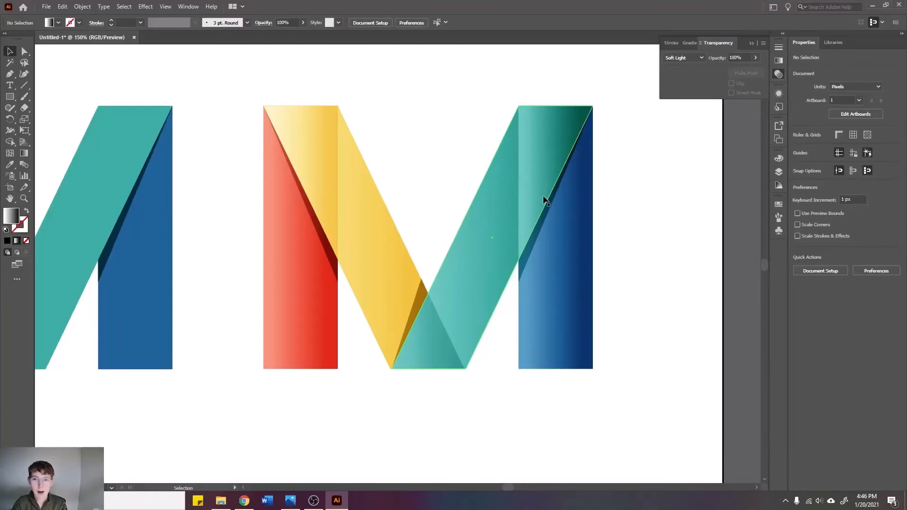
Send the blue bar's gradient overlay backward one level at a time until it sits beneath the teal bar and fold shadow, and deselect.
{"action": "left_click", "coordinate": [570, 297]}
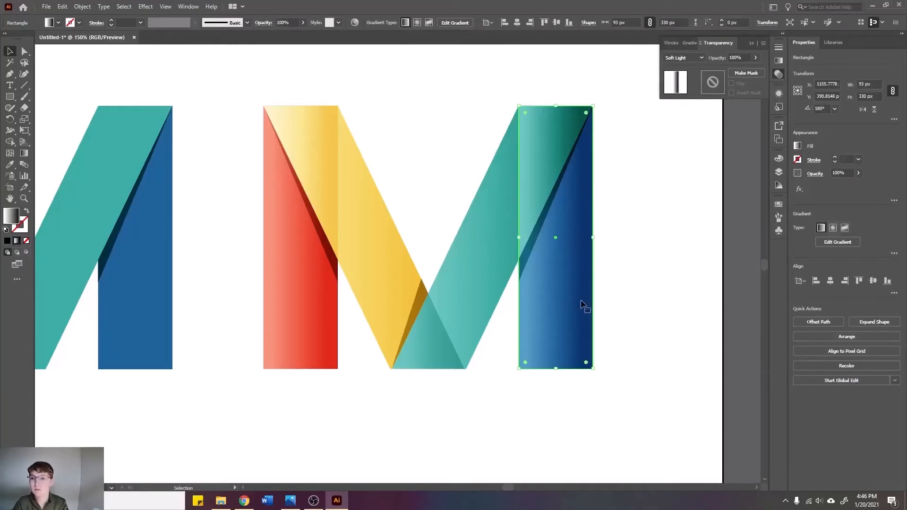
{"action": "right_click", "coordinate": [565, 278]}
{"action": "mouse_move", "coordinate": [654, 228]}
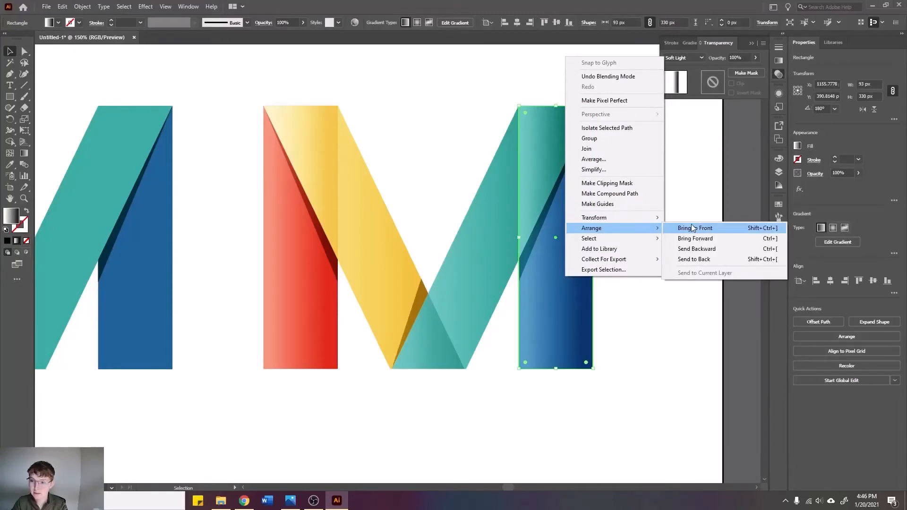
{"action": "left_click", "coordinate": [709, 255]}
{"action": "right_click", "coordinate": [560, 277]}
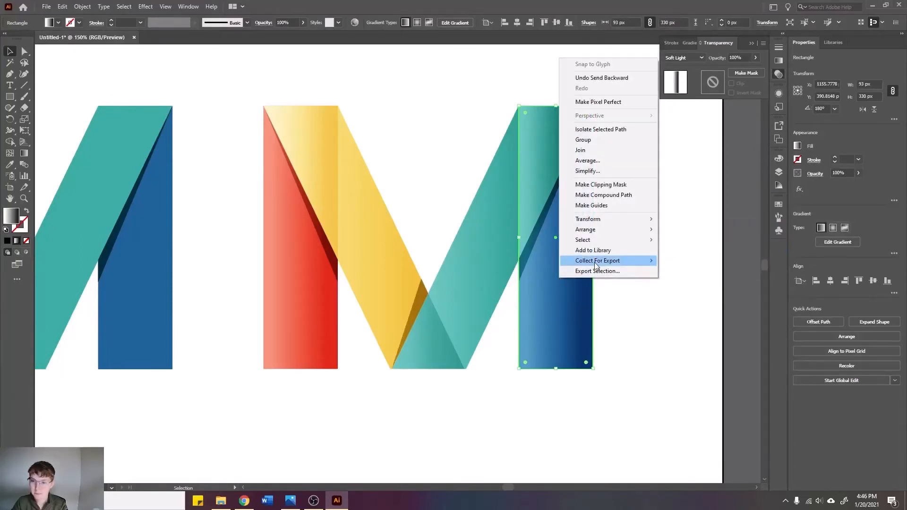
{"action": "mouse_move", "coordinate": [645, 229]}
{"action": "left_click", "coordinate": [687, 250]}
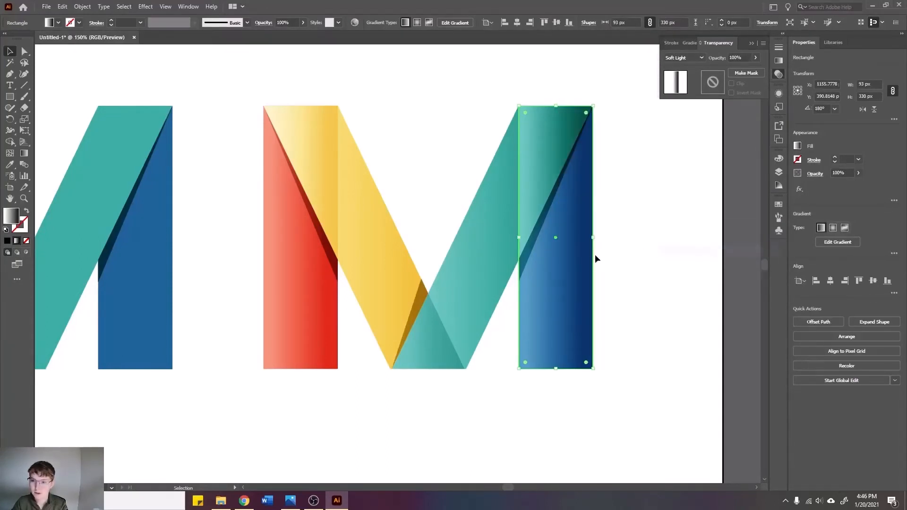
{"action": "right_click", "coordinate": [582, 258]}
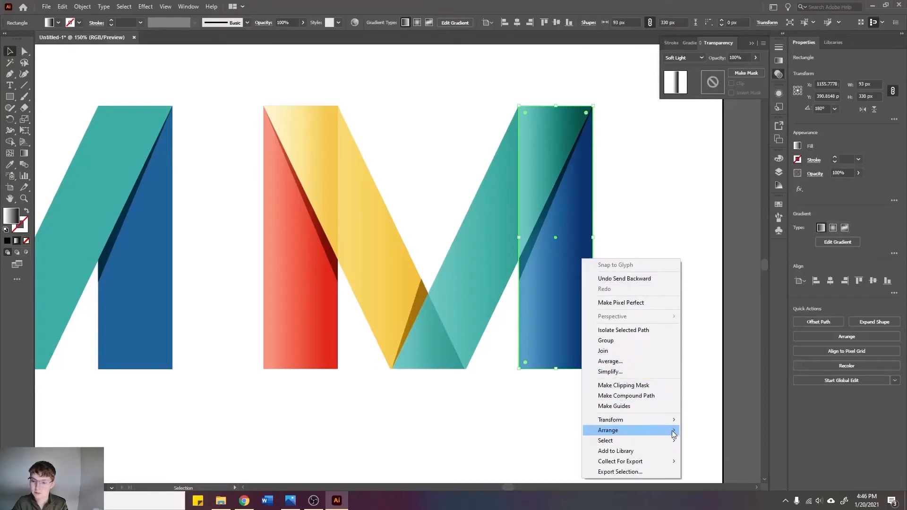
{"action": "mouse_move", "coordinate": [673, 431]}
{"action": "left_click", "coordinate": [722, 453]}
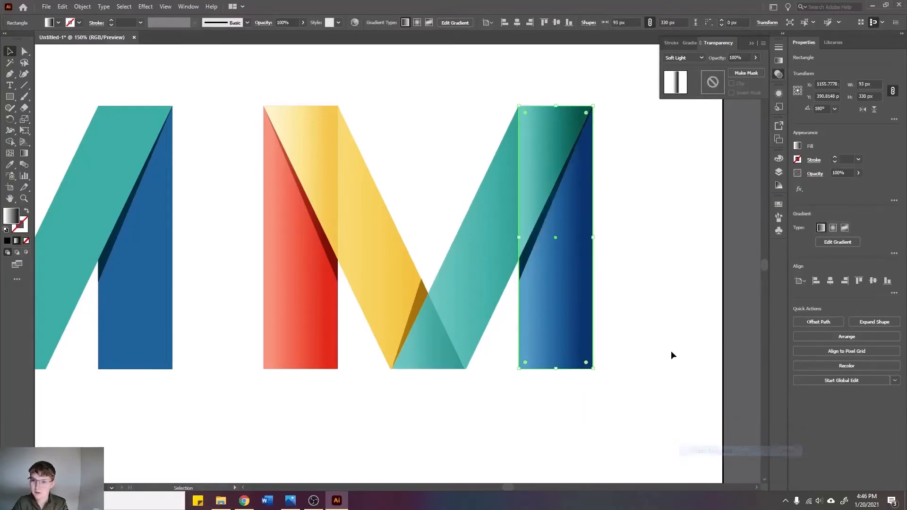
{"action": "left_click", "coordinate": [662, 217]}
{"action": "right_click", "coordinate": [571, 216]}
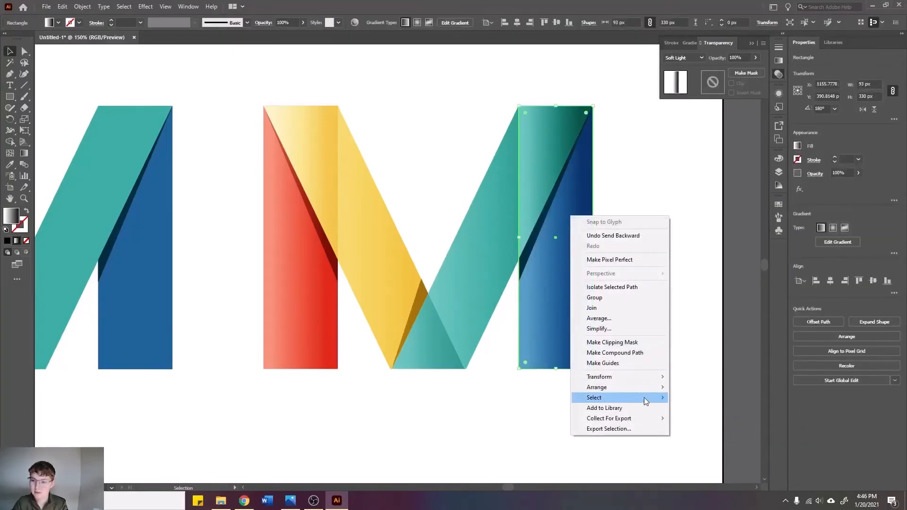
{"action": "mouse_move", "coordinate": [644, 387]}
{"action": "left_click", "coordinate": [702, 408]}
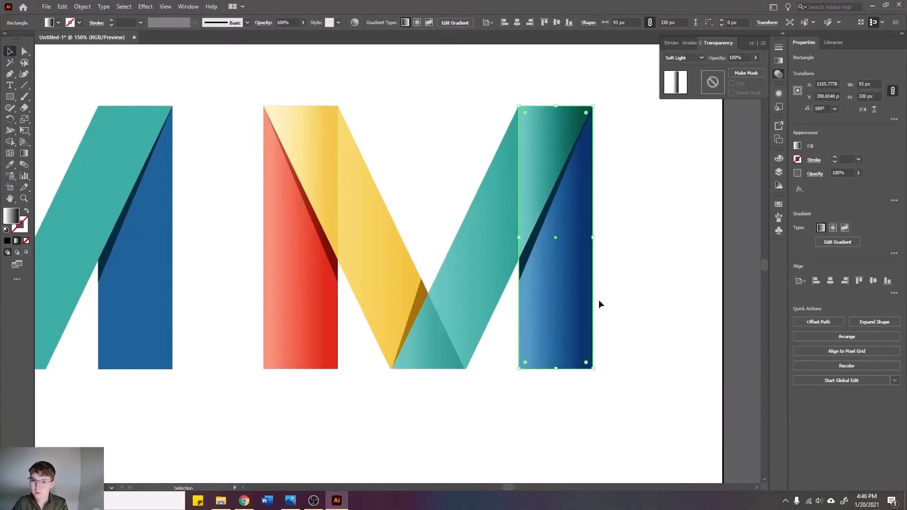
{"action": "right_click", "coordinate": [572, 286]}
{"action": "mouse_move", "coordinate": [610, 238]}
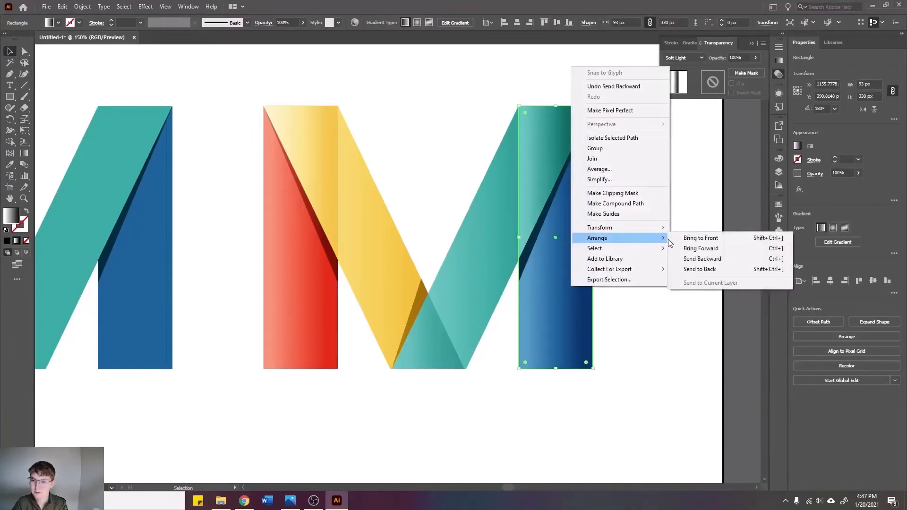
{"action": "left_click", "coordinate": [709, 258]}
{"action": "right_click", "coordinate": [567, 257]}
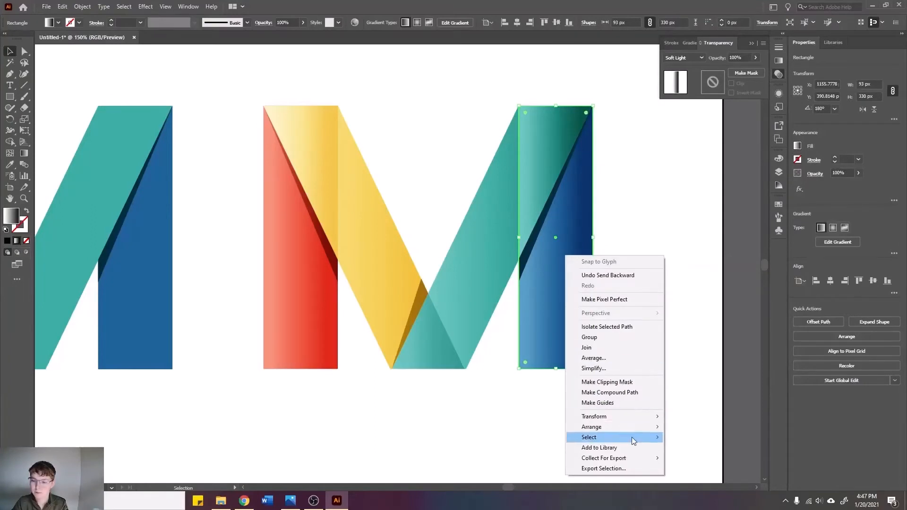
{"action": "mouse_move", "coordinate": [643, 425]}
{"action": "left_click", "coordinate": [695, 448]}
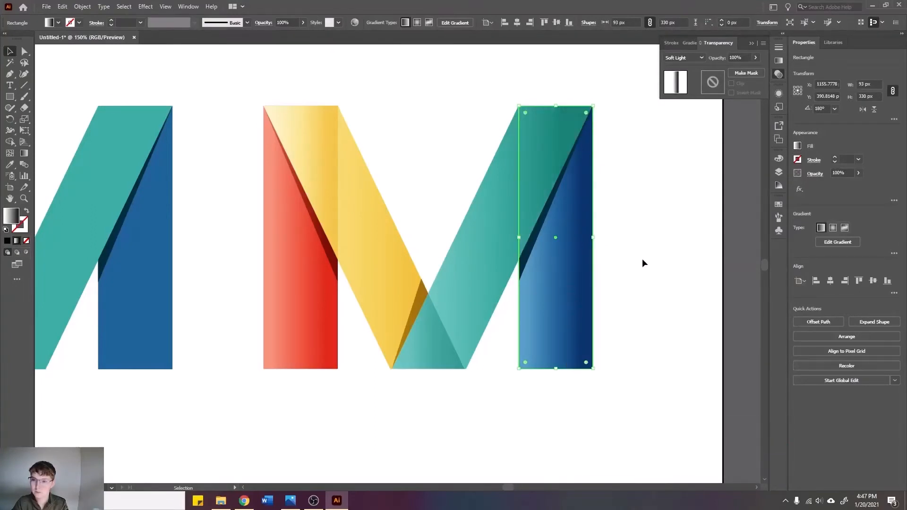
{"action": "left_click", "coordinate": [647, 196]}
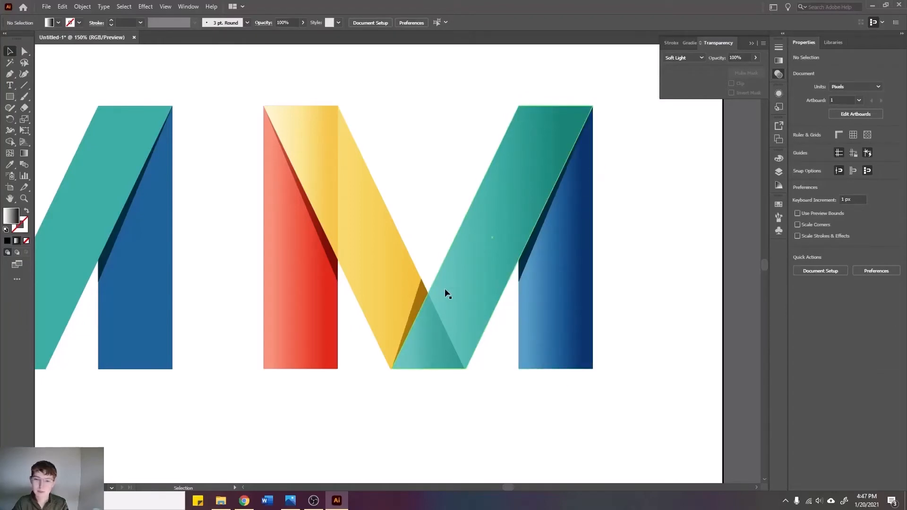
Send the yellow bar's gradient overlay backward beneath the teal diagonal bar.
{"action": "left_click", "coordinate": [376, 234]}
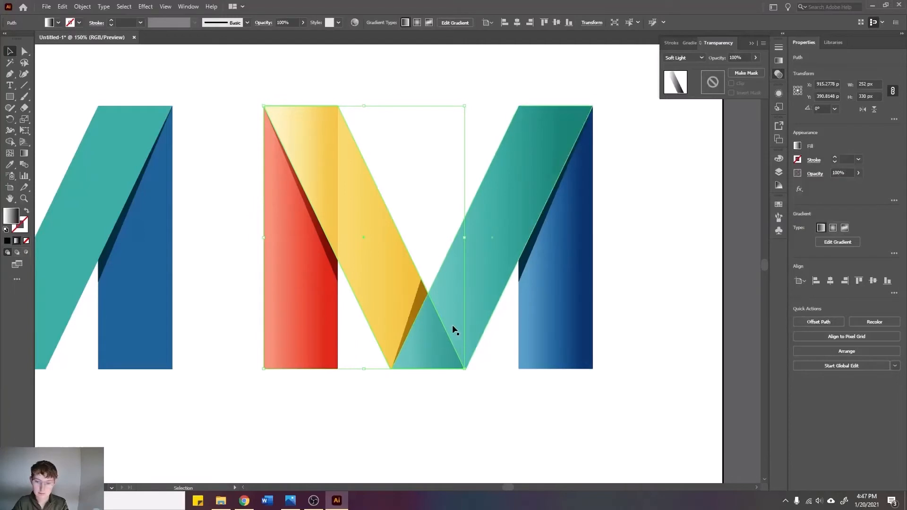
{"action": "right_click", "coordinate": [357, 250]}
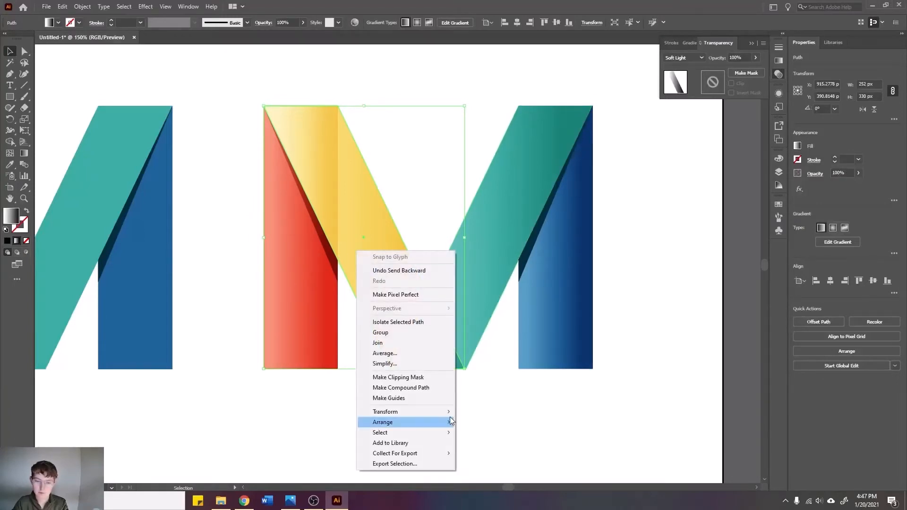
{"action": "mouse_move", "coordinate": [451, 420]}
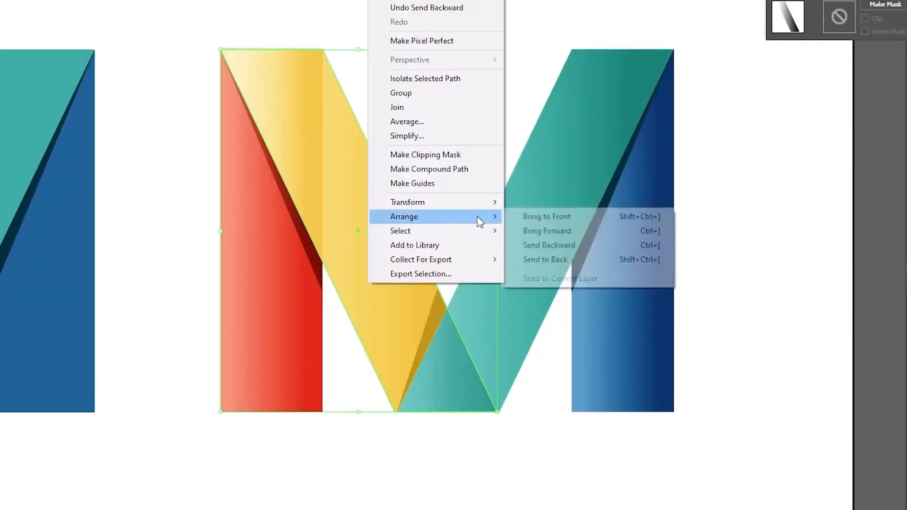
{"action": "left_click", "coordinate": [545, 259]}
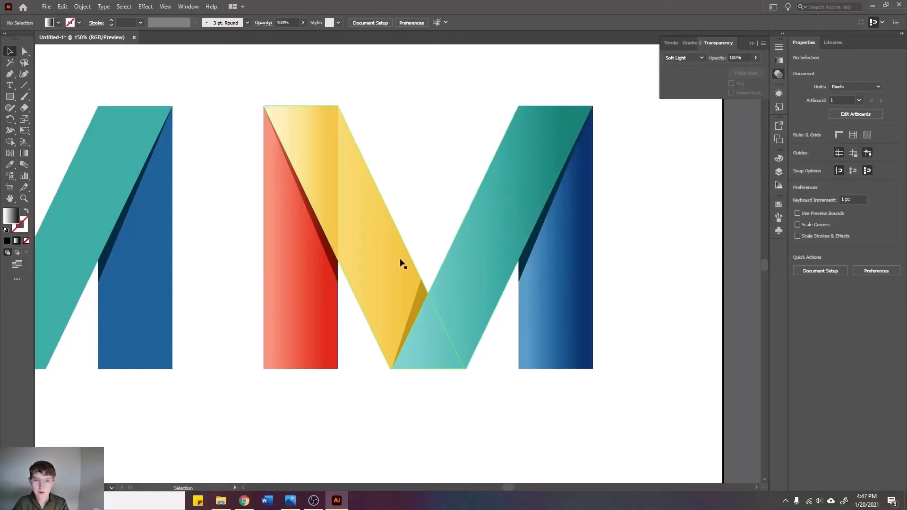
Send the red bar's gradient overlay backward beneath the yellow bar and its fold shadow, and deselect it.
{"action": "left_click", "coordinate": [308, 295]}
{"action": "right_click", "coordinate": [301, 297]}
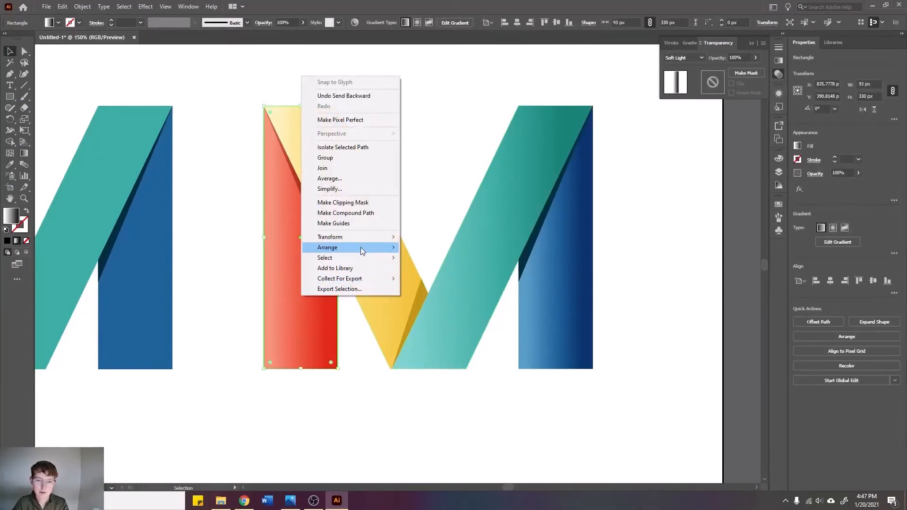
{"action": "mouse_move", "coordinate": [375, 247]}
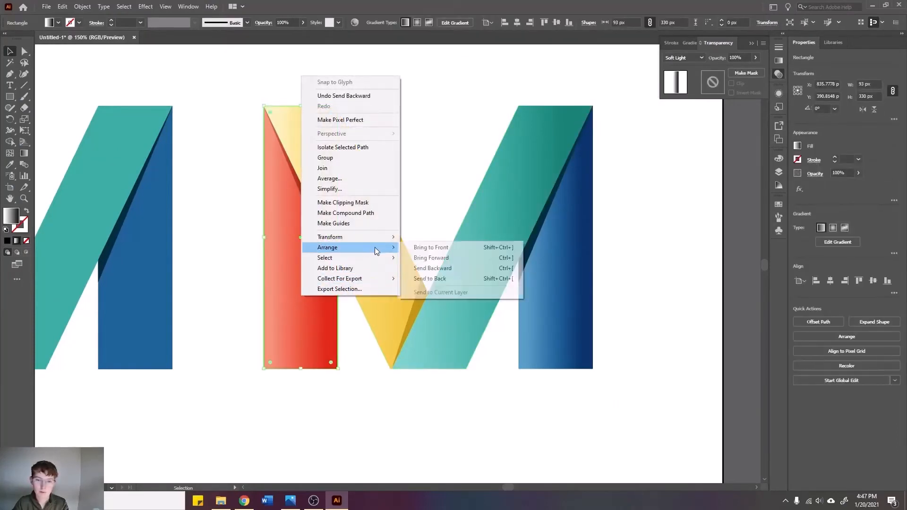
{"action": "left_click", "coordinate": [450, 273]}
{"action": "right_click", "coordinate": [314, 283]}
{"action": "mouse_move", "coordinate": [352, 236]}
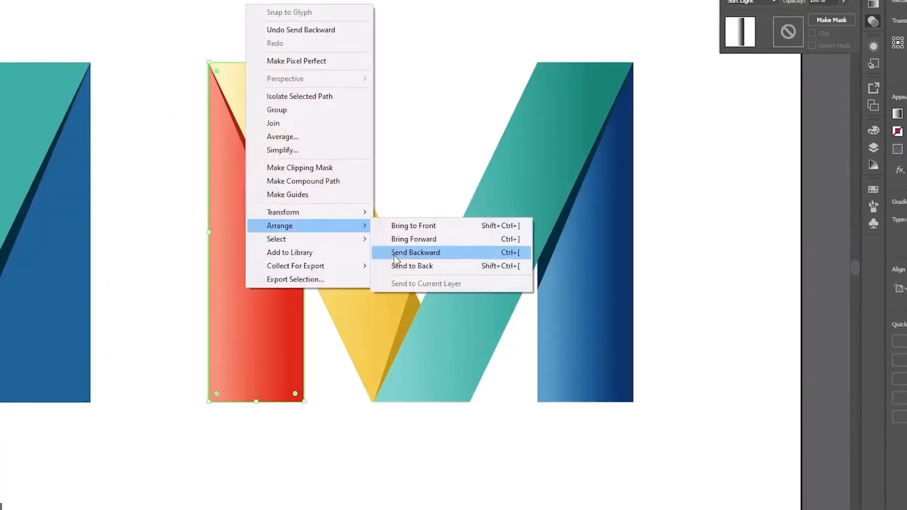
{"action": "left_click", "coordinate": [394, 256]}
{"action": "left_click", "coordinate": [405, 186]}
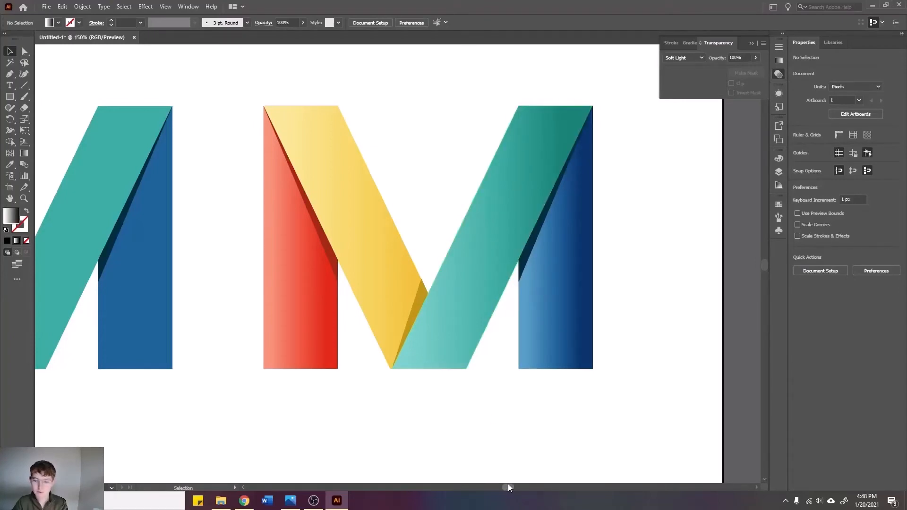
Redraw the red bar's overlay gradient nearly vertically, running from white at the bar's upper end to black at its lower end.
{"action": "mouse_move", "coordinate": [509, 484]}
{"action": "left_mouse_down"}
{"action": "mouse_move", "coordinate": [491, 486]}
{"action": "mouse_move", "coordinate": [510, 487]}
{"action": "left_mouse_up"}
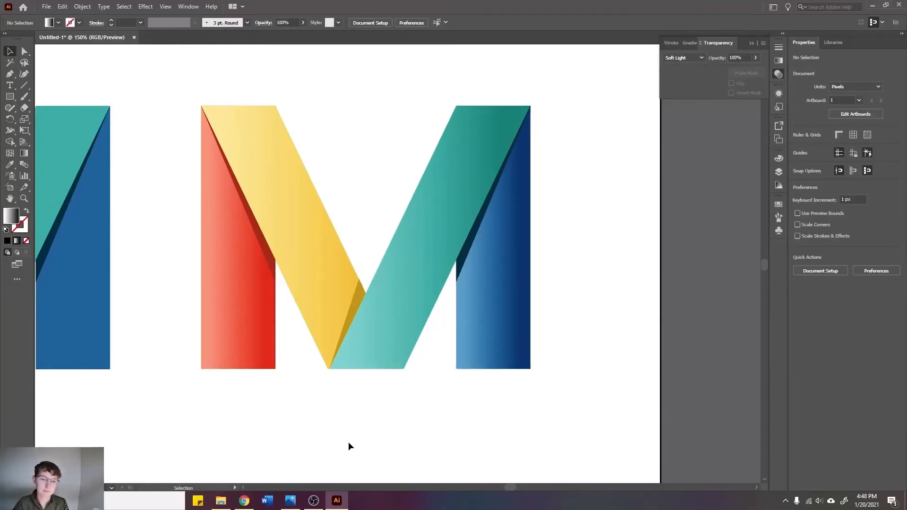
{"action": "left_click", "coordinate": [248, 317]}
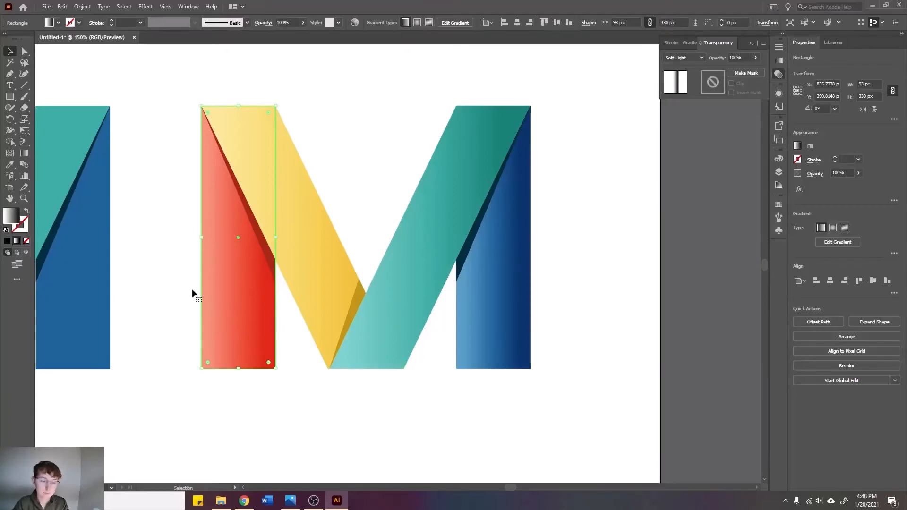
{"action": "left_click", "coordinate": [24, 153]}
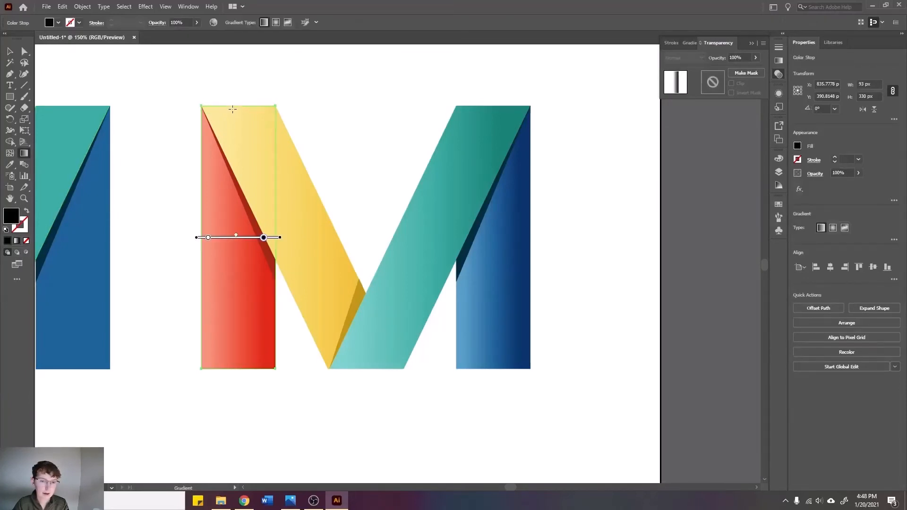
{"action": "left_click_drag", "start_coordinate": [234, 106], "coordinate": [235, 364]}
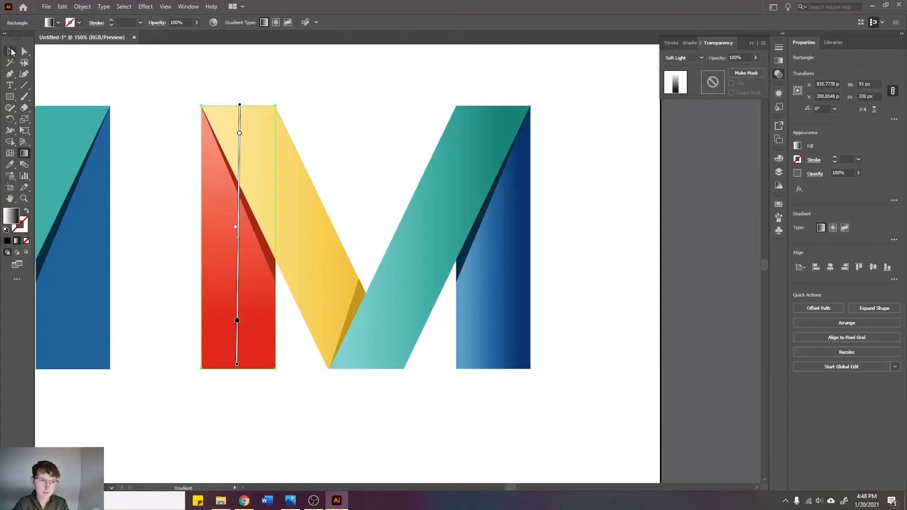
{"action": "key", "text": "v"}
{"action": "left_click", "coordinate": [137, 78]}
{"action": "left_click", "coordinate": [227, 304]}
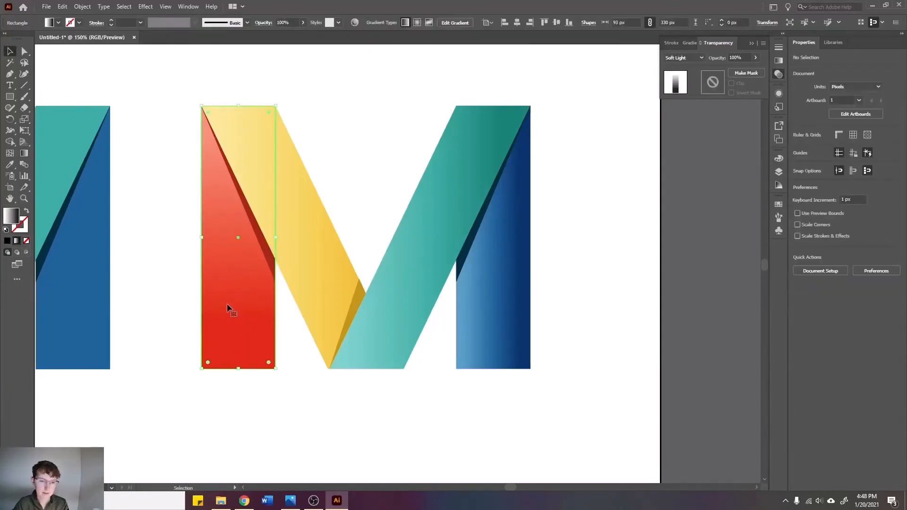
{"action": "left_click", "coordinate": [22, 153]}
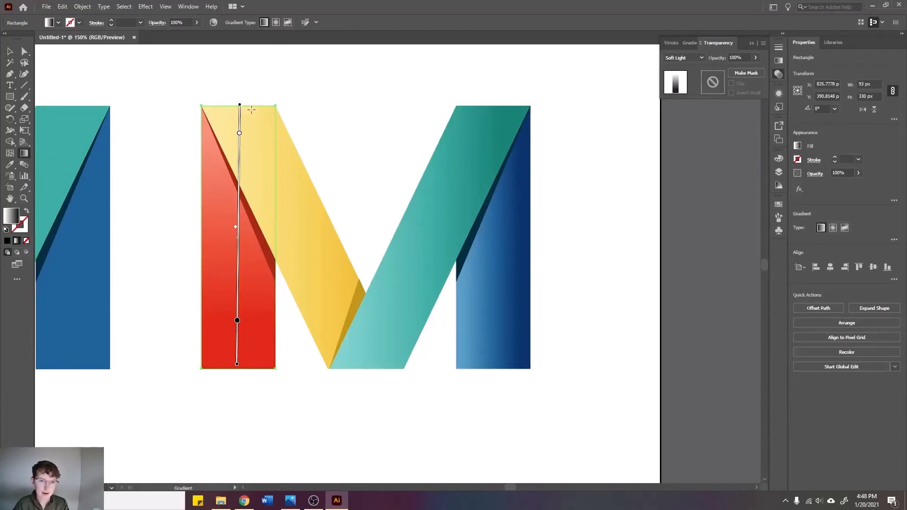
{"action": "left_click_drag", "start_coordinate": [251, 105], "coordinate": [236, 368]}
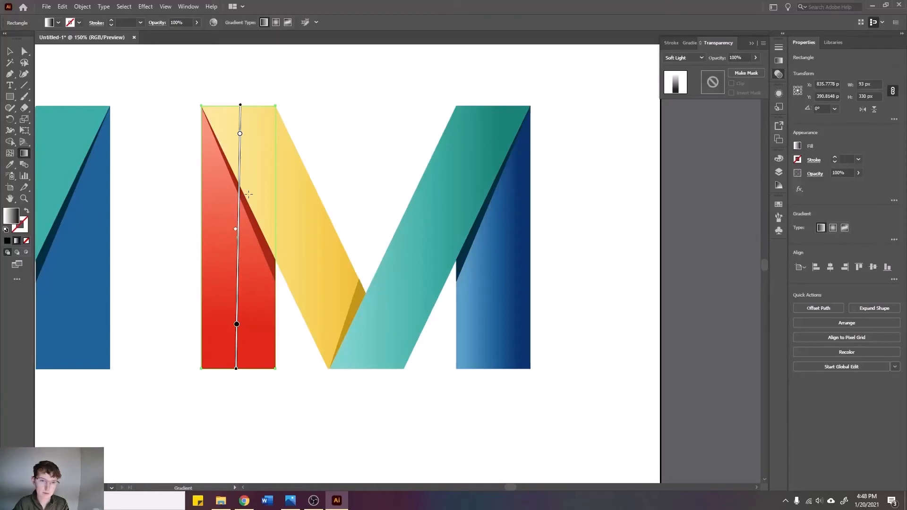
{"action": "left_click_drag", "start_coordinate": [242, 108], "coordinate": [241, 110]}
{"action": "left_click", "coordinate": [240, 136]}
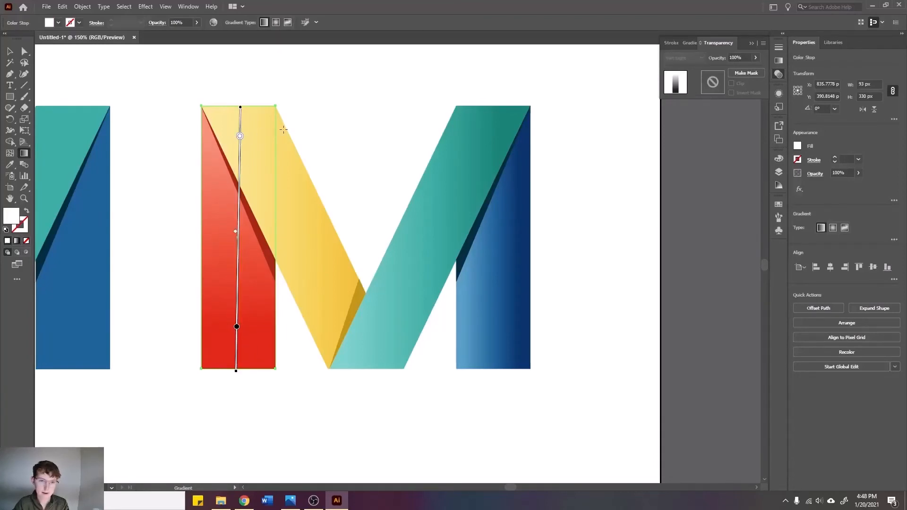
Move the red overlay's white gradient stop slightly inward, add a dark stop at about 83.5%, and deselect the bar.
{"action": "left_click", "coordinate": [691, 46]}
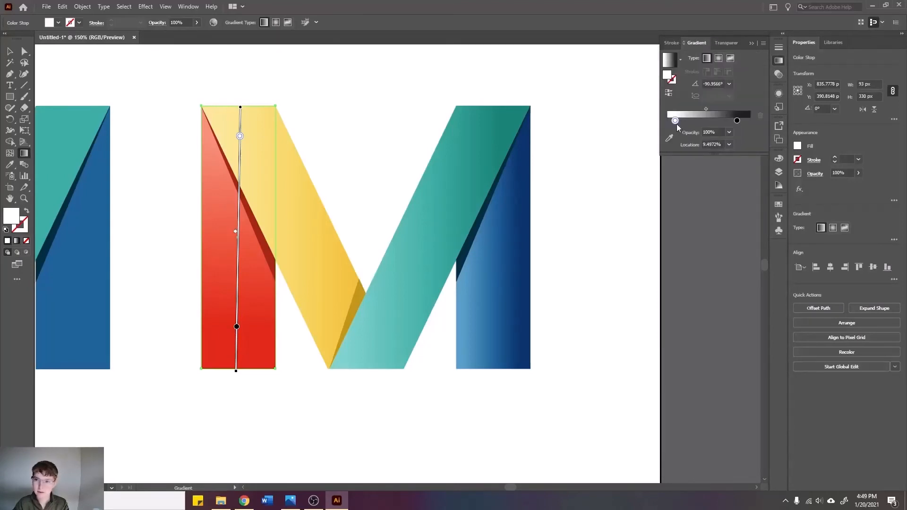
{"action": "left_click_drag", "start_coordinate": [676, 123], "coordinate": [739, 124]}
{"action": "left_click", "coordinate": [732, 123]}
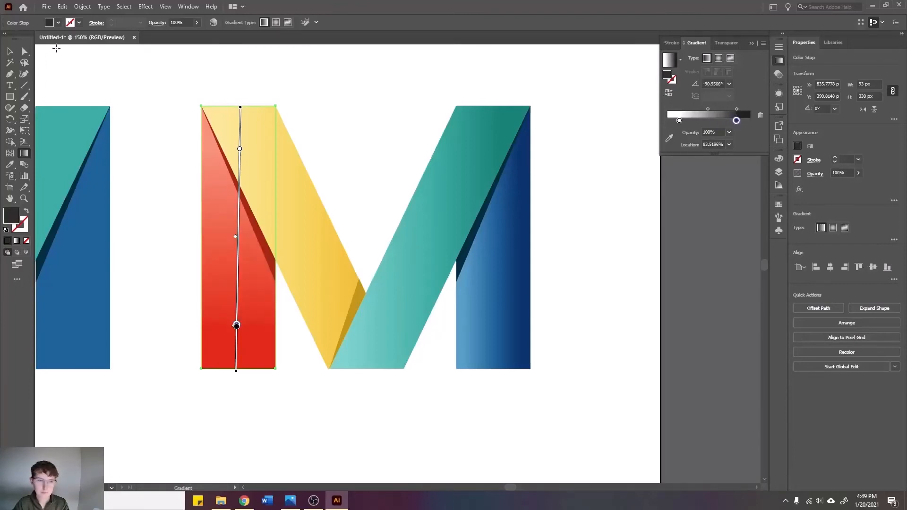
{"action": "left_click", "coordinate": [10, 51]}
{"action": "left_click", "coordinate": [161, 114]}
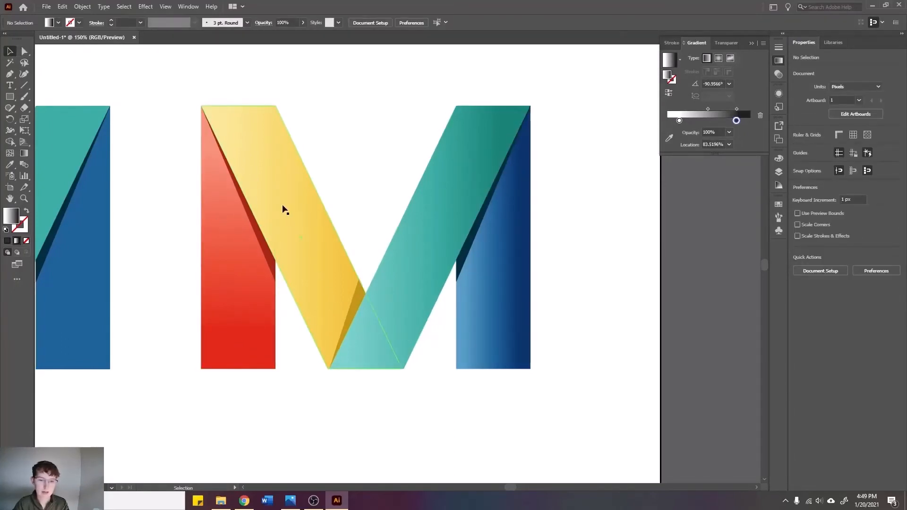
Redraw the yellow overlay's gradient diagonally along the bar's length at about -62° and add a dark stop at about 67%.
{"action": "left_click", "coordinate": [277, 177]}
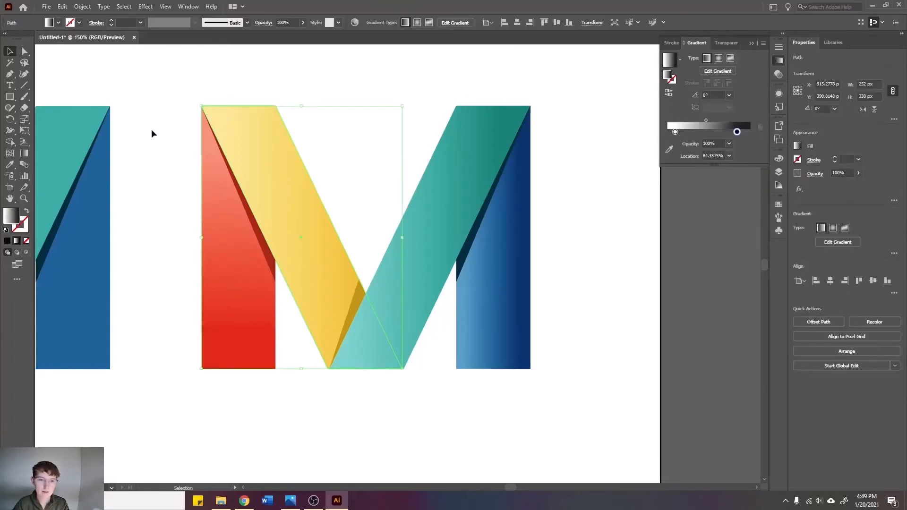
{"action": "left_click", "coordinate": [24, 156]}
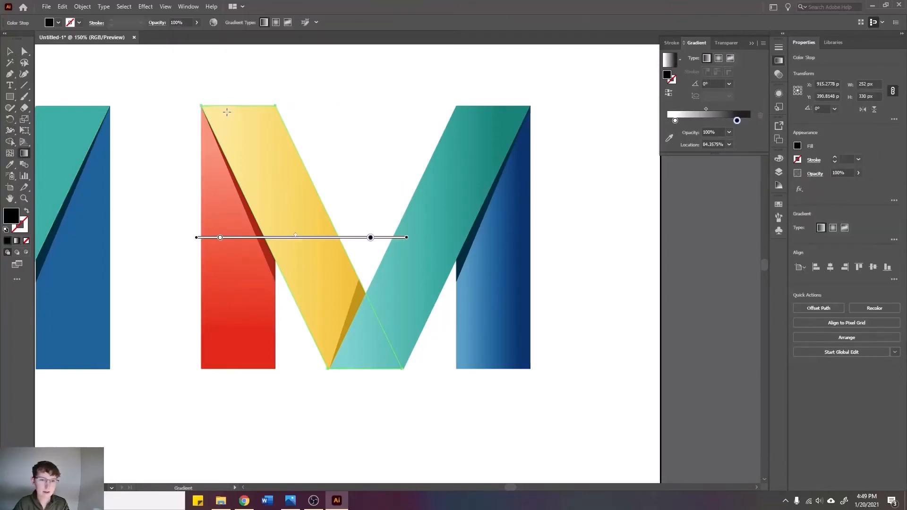
{"action": "mouse_move", "coordinate": [236, 107]}
{"action": "left_mouse_down"}
{"action": "mouse_move", "coordinate": [346, 350]}
{"action": "mouse_move", "coordinate": [375, 373]}
{"action": "left_mouse_up"}
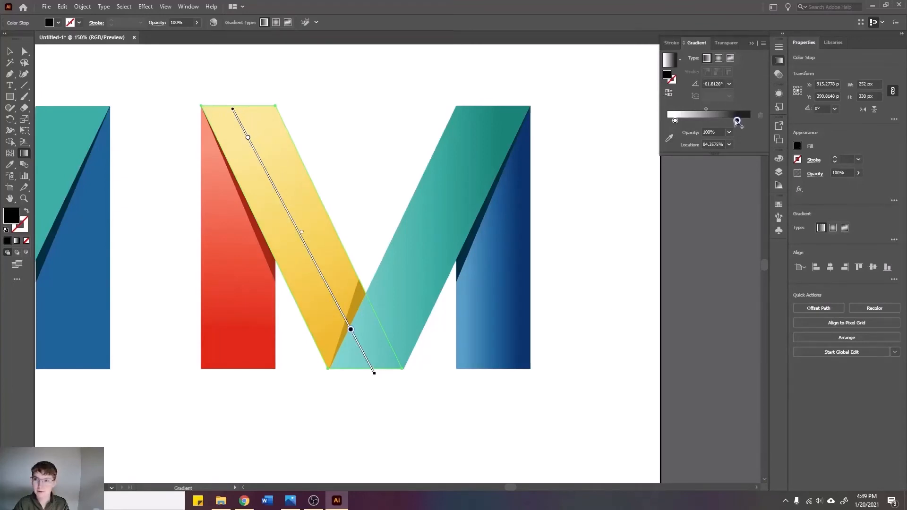
{"action": "left_click", "coordinate": [723, 121]}
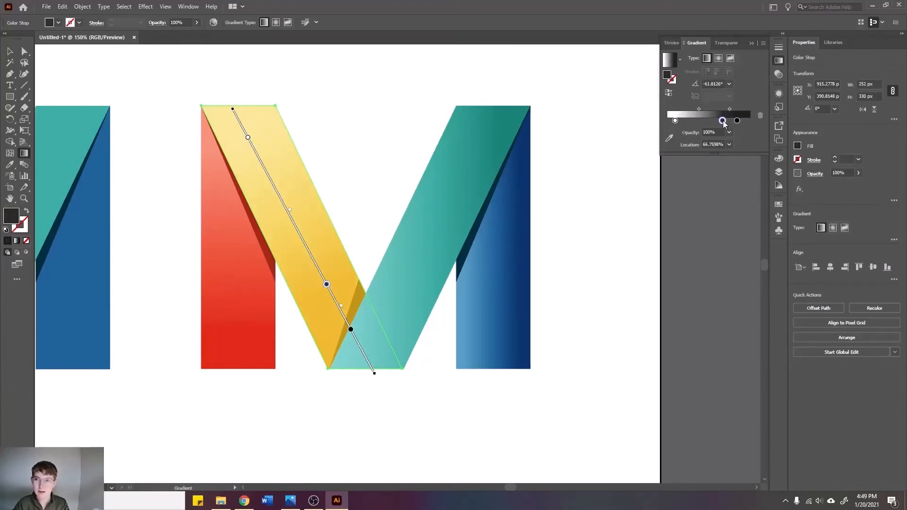
Shift the yellow overlay's middle dark gradient stop further toward its white end and deselect the bar.
{"action": "left_click_drag", "start_coordinate": [723, 121], "coordinate": [715, 122]}
{"action": "left_click", "coordinate": [7, 54]}
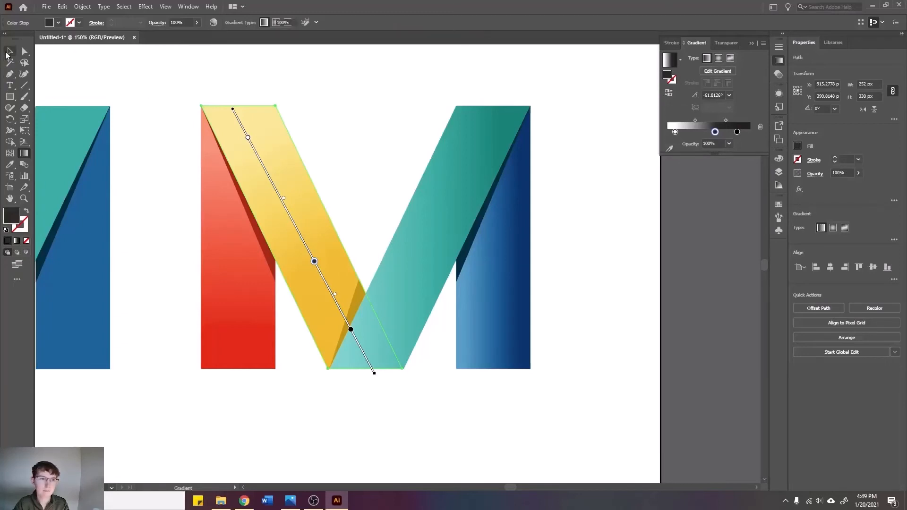
{"action": "left_click", "coordinate": [388, 93]}
Redraw the teal overlay's gradient along the bar's length at about -117° and move its dark stop to about 75%.
{"action": "left_click", "coordinate": [432, 273]}
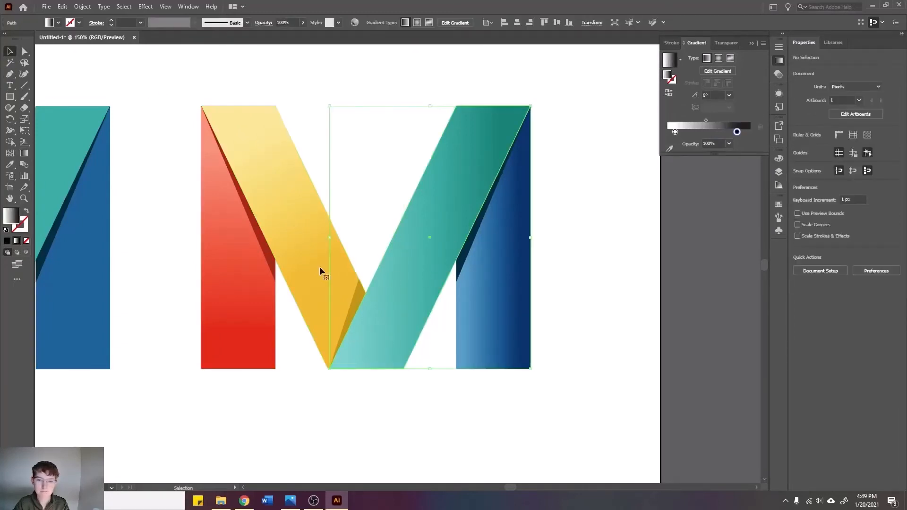
{"action": "left_click", "coordinate": [24, 153]}
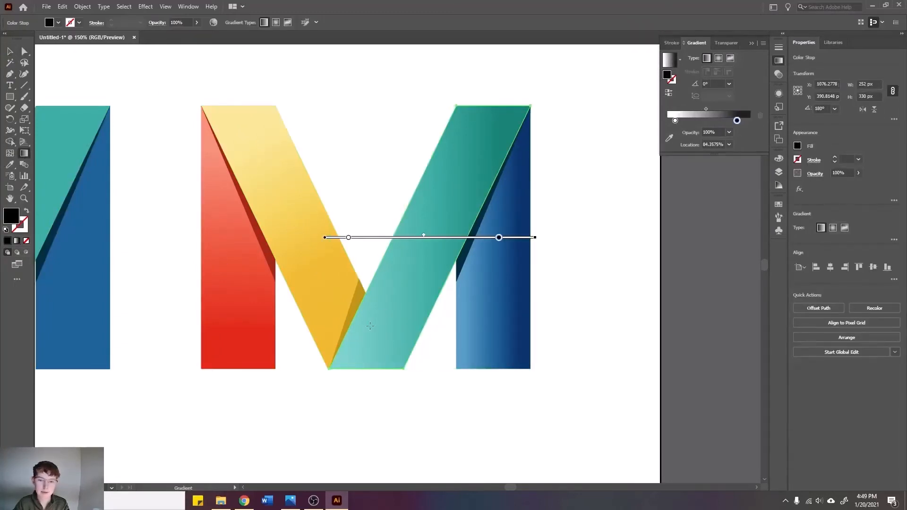
{"action": "mouse_move", "coordinate": [375, 358]}
{"action": "left_mouse_down"}
{"action": "mouse_move", "coordinate": [446, 193]}
{"action": "mouse_move", "coordinate": [489, 124]}
{"action": "mouse_move", "coordinate": [386, 352]}
{"action": "mouse_move", "coordinate": [373, 349]}
{"action": "left_mouse_up"}
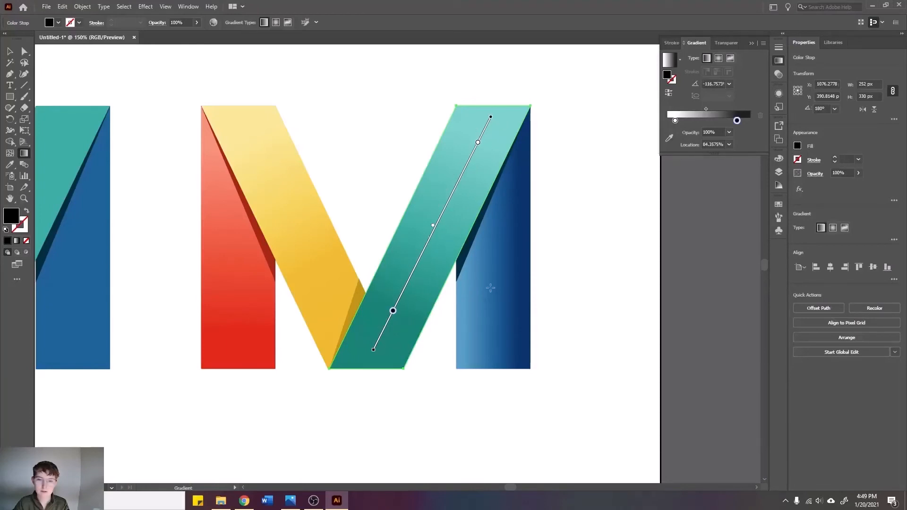
{"action": "left_click_drag", "start_coordinate": [737, 124], "coordinate": [730, 120]}
{"action": "key", "text": "v"}
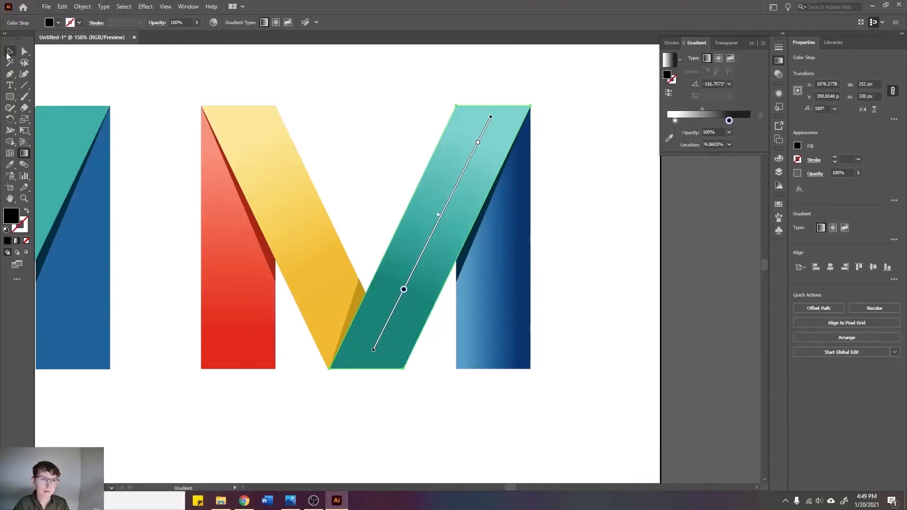
Redraw the blue bar's overlay gradient nearly vertically at about -89°, from white at the upper end to black at the lower end, and deselect it.
{"action": "left_click", "coordinate": [499, 288]}
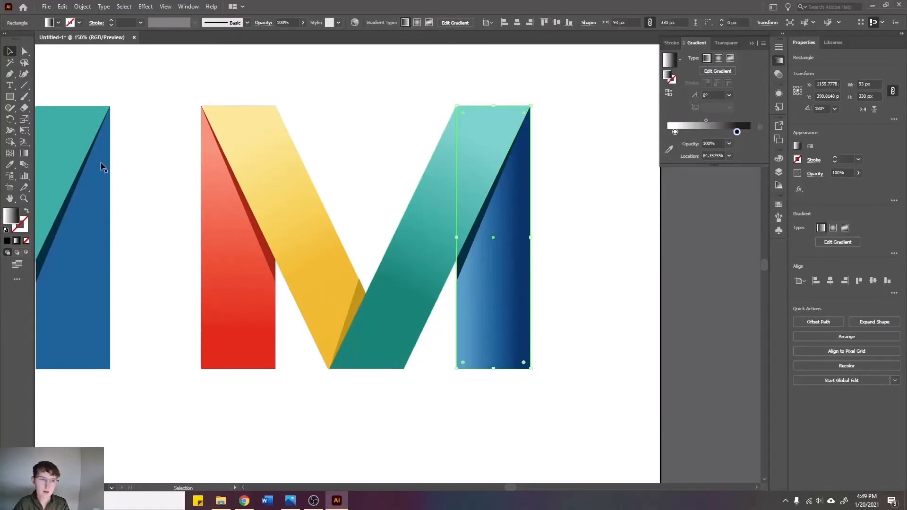
{"action": "left_click", "coordinate": [21, 152]}
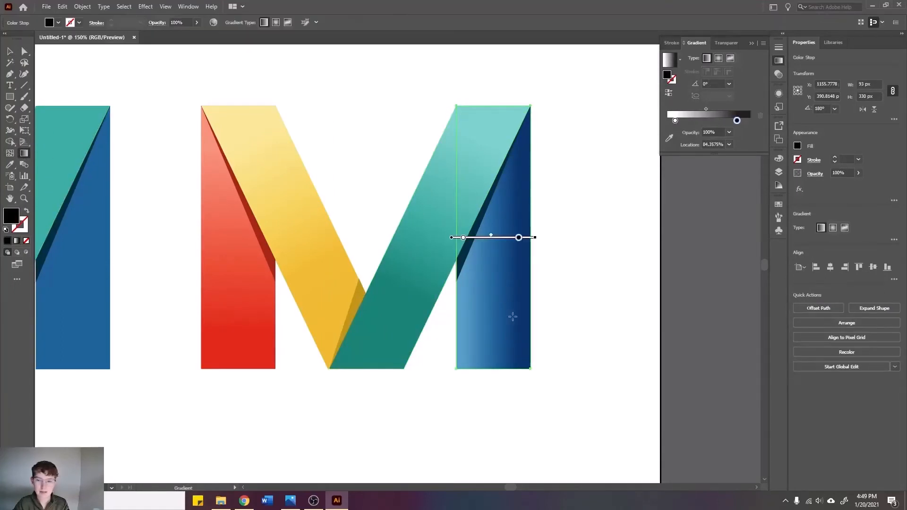
{"action": "left_click_drag", "start_coordinate": [495, 347], "coordinate": [494, 223]}
{"action": "mouse_move", "coordinate": [508, 169]}
{"action": "left_mouse_down"}
{"action": "mouse_move", "coordinate": [492, 343]}
{"action": "mouse_move", "coordinate": [507, 363]}
{"action": "mouse_move", "coordinate": [494, 364]}
{"action": "mouse_move", "coordinate": [508, 155]}
{"action": "mouse_move", "coordinate": [494, 120]}
{"action": "mouse_move", "coordinate": [496, 365]}
{"action": "left_mouse_up"}
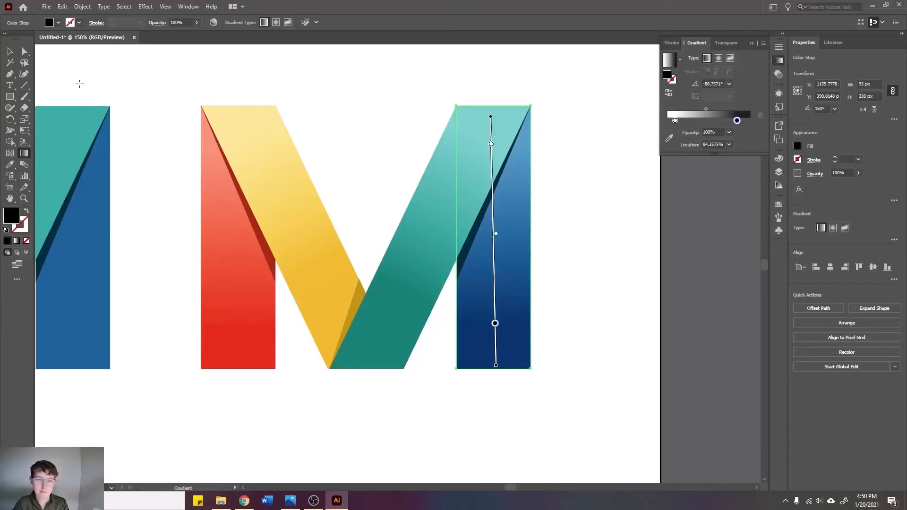
{"action": "key", "text": "v"}
{"action": "left_click", "coordinate": [606, 174]}
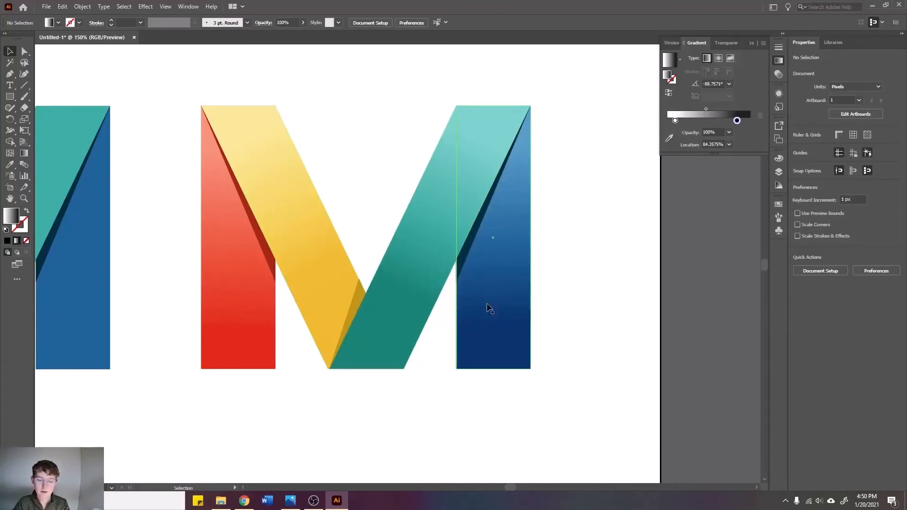
{"action": "left_click", "coordinate": [463, 258]}
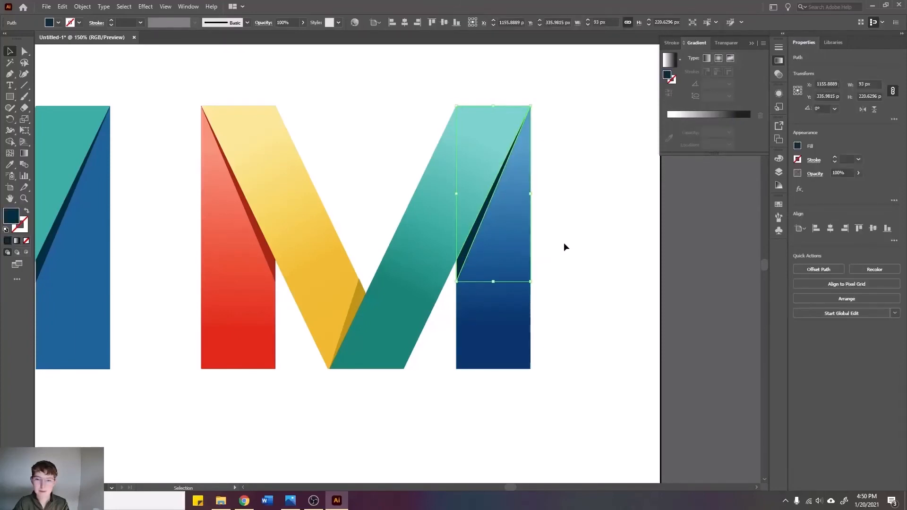
{"action": "left_click", "coordinate": [567, 239]}
{"action": "left_click", "coordinate": [272, 261]}
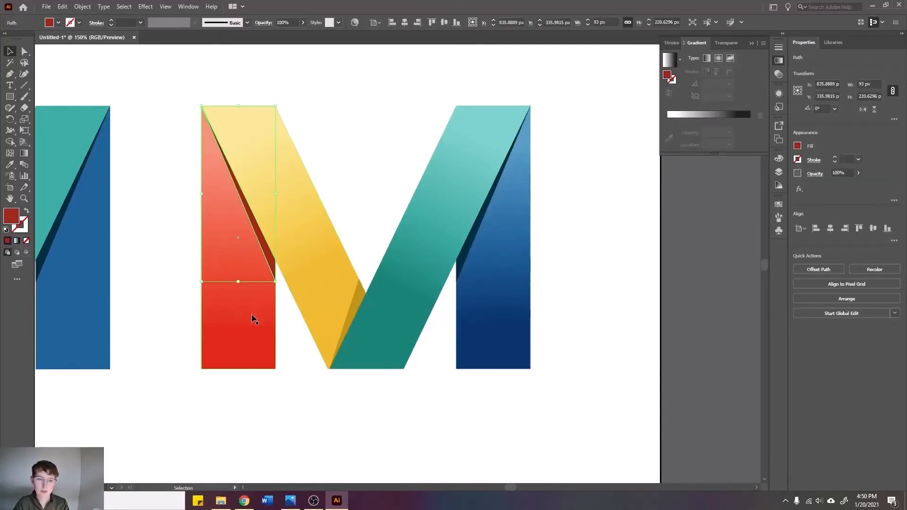
{"action": "left_click", "coordinate": [360, 298]}
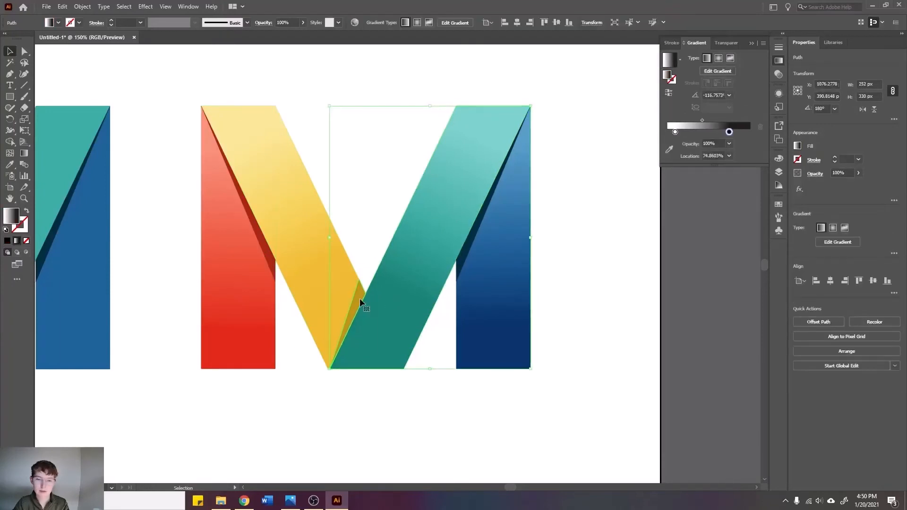
{"action": "left_click", "coordinate": [359, 299]}
Try a lighter blue fill on the blue bar's fold shadow and undo the color change.
{"action": "left_click", "coordinate": [470, 249]}
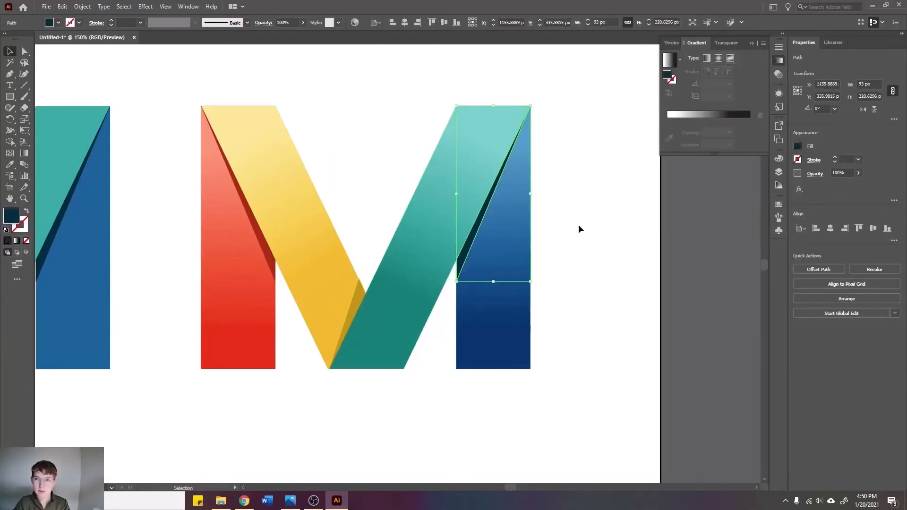
{"action": "left_click", "coordinate": [673, 43]}
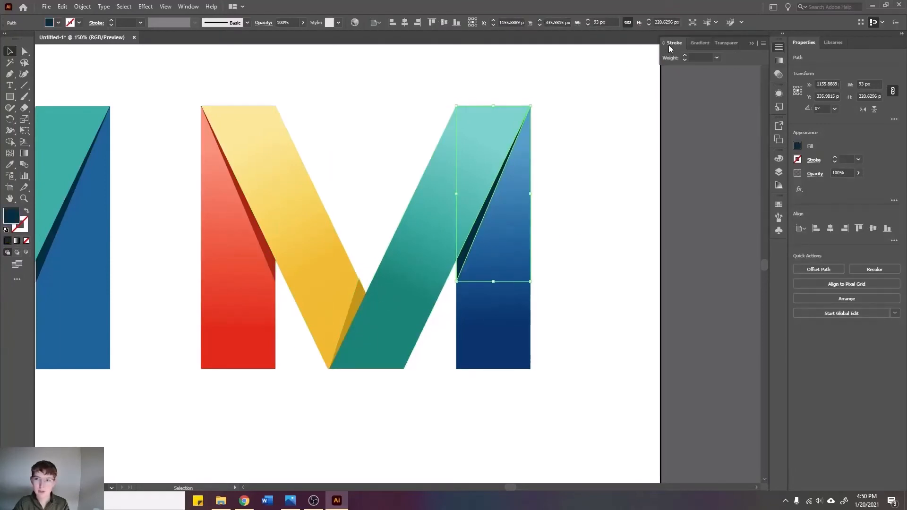
{"action": "left_click", "coordinate": [752, 43]}
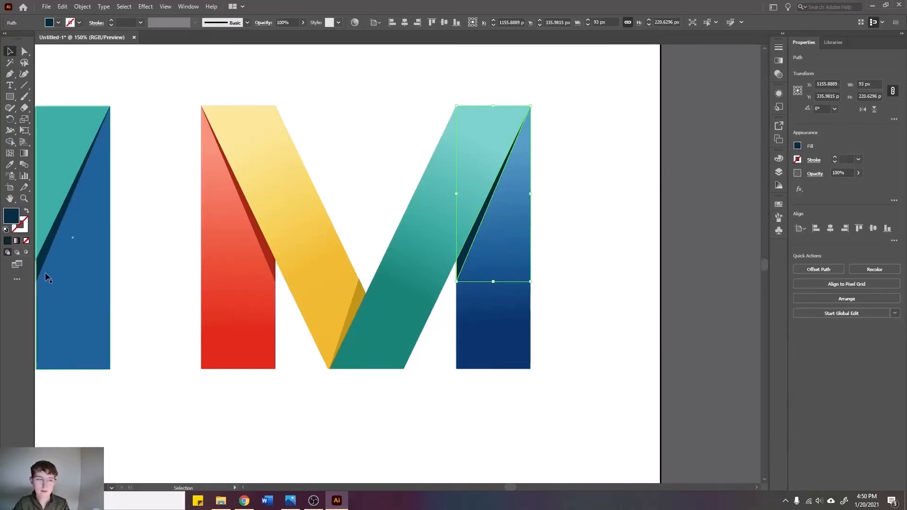
{"action": "double_click", "coordinate": [12, 216]}
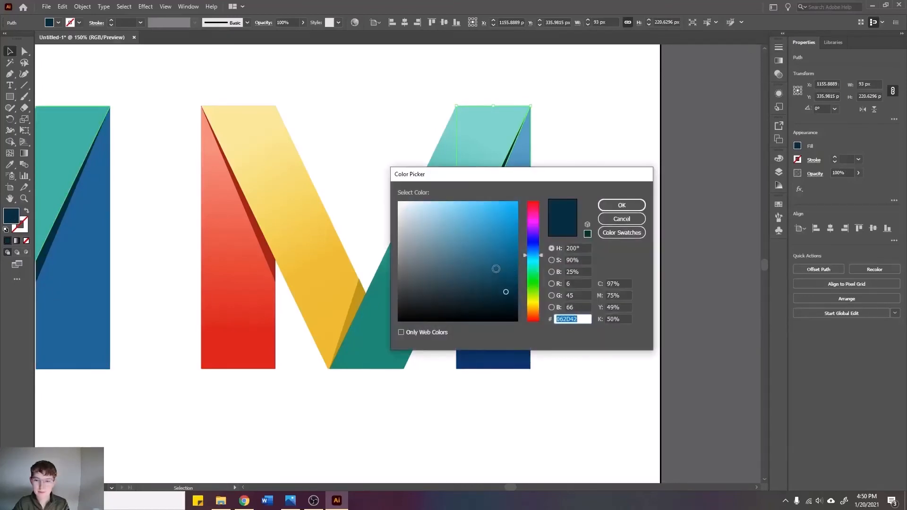
{"action": "left_click", "coordinate": [621, 205]}
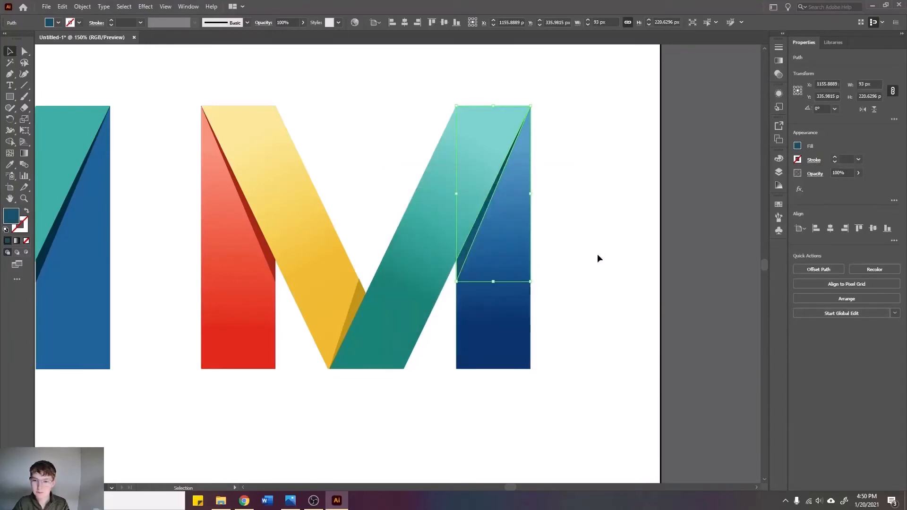
{"action": "left_click", "coordinate": [598, 257]}
{"action": "left_click", "coordinate": [548, 259]}
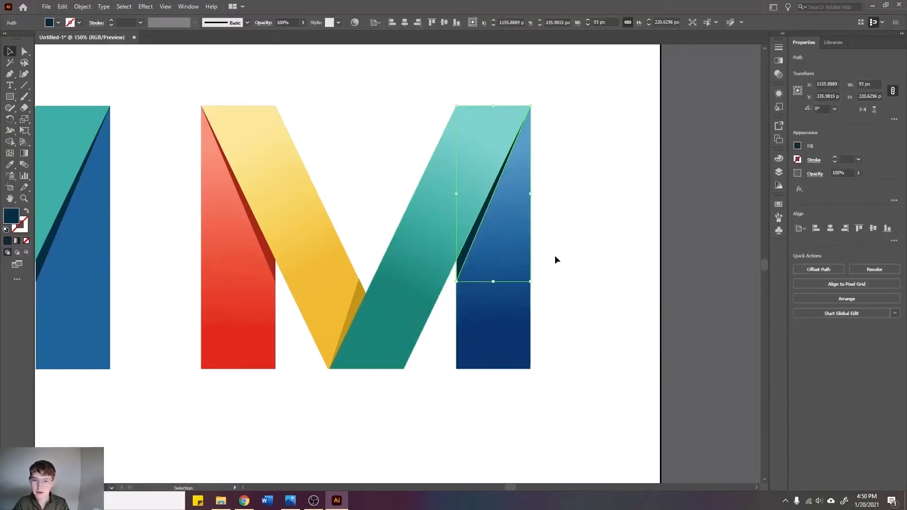
{"action": "left_click", "coordinate": [580, 259]}
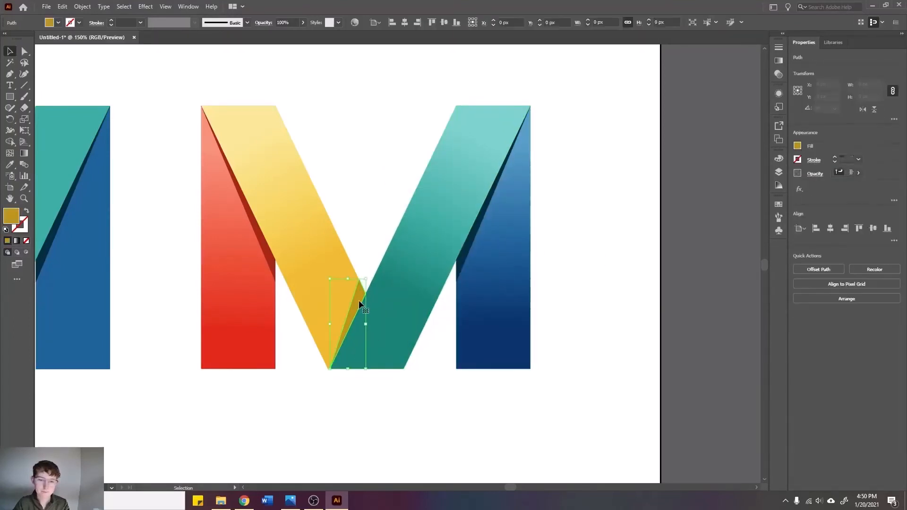
Darken the fill of the yellow bar's fold shadow to #A07B13 and deselect it.
{"action": "double_click", "coordinate": [359, 300]}
{"action": "left_click", "coordinate": [501, 280]}
{"action": "double_click", "coordinate": [565, 268]}
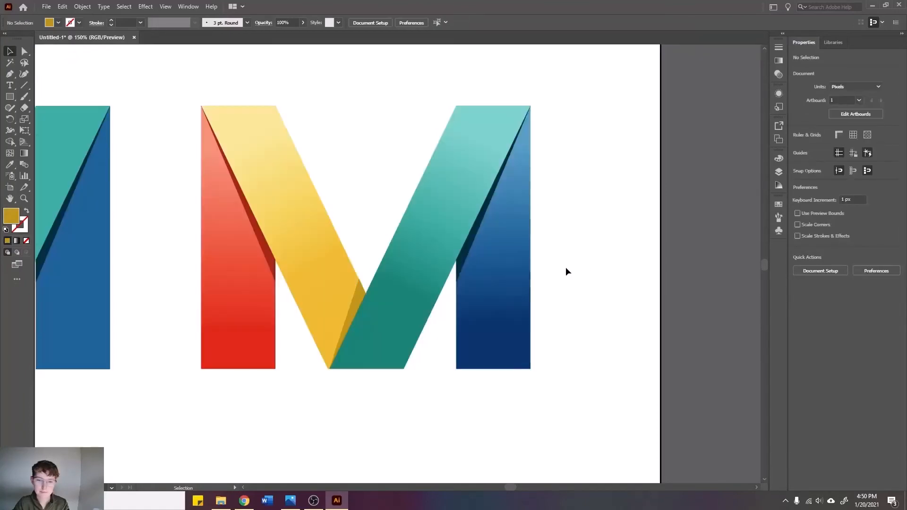
{"action": "left_click", "coordinate": [355, 300]}
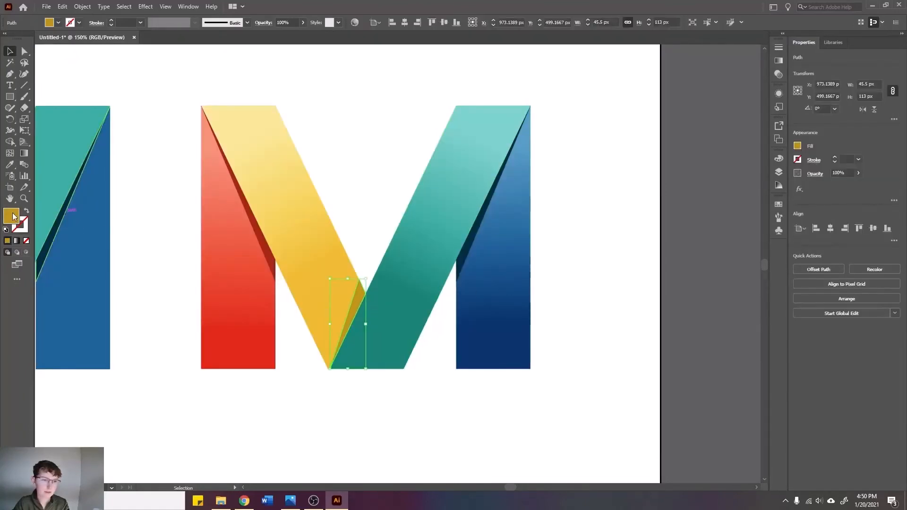
{"action": "double_click", "coordinate": [12, 216]}
{"action": "left_click", "coordinate": [504, 245]}
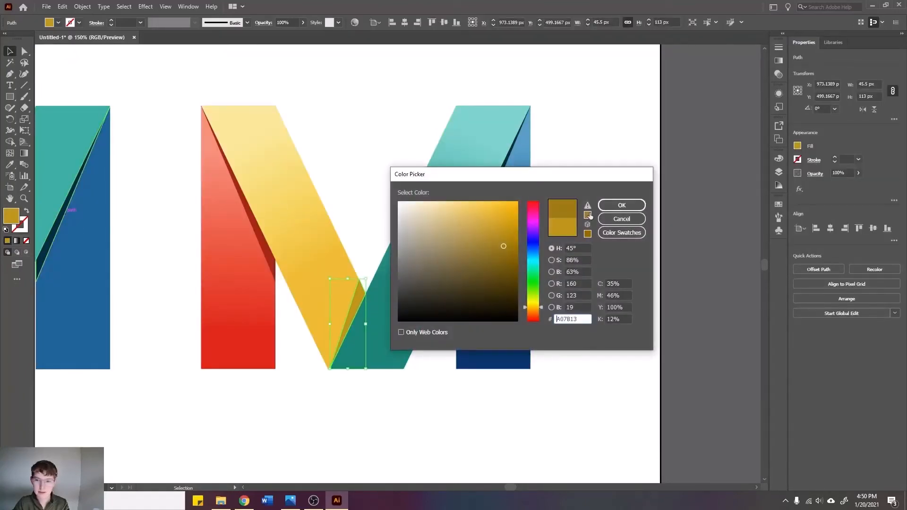
{"action": "left_click", "coordinate": [610, 206]}
{"action": "left_click", "coordinate": [594, 234]}
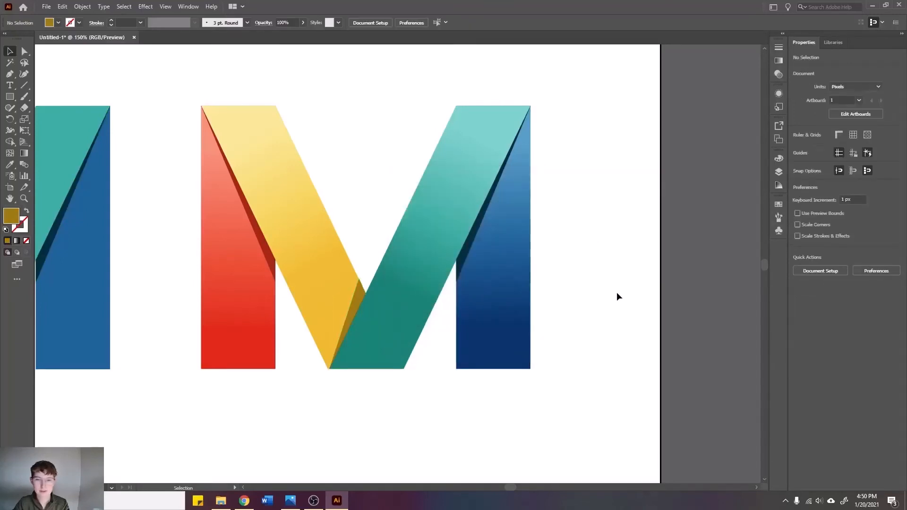
Compare the flat-color M logo with its gradient variation.
{"action": "left_click_drag", "start_coordinate": [517, 487], "coordinate": [496, 489]}
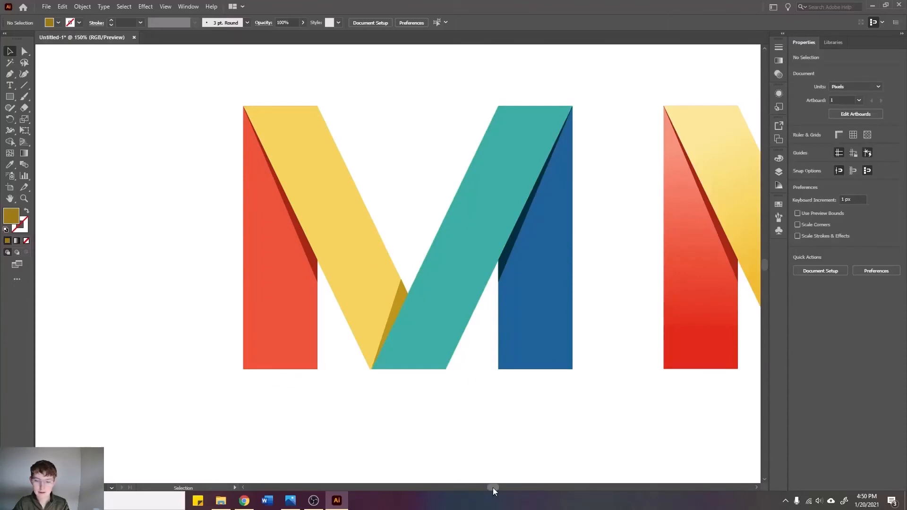
{"action": "left_click_drag", "start_coordinate": [492, 487], "coordinate": [511, 487]}
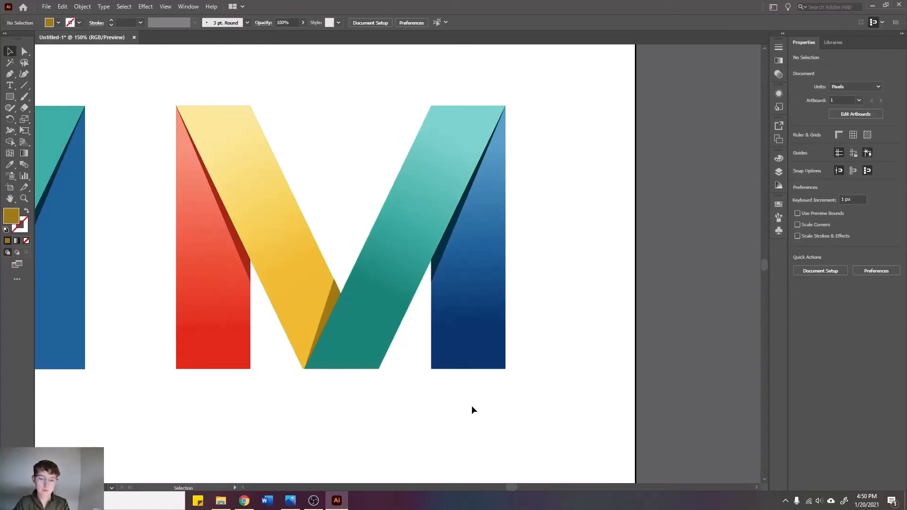
{"action": "mouse_move", "coordinate": [512, 489]}
{"action": "left_mouse_down"}
{"action": "mouse_move", "coordinate": [497, 491]}
{"action": "mouse_move", "coordinate": [507, 489]}
{"action": "left_mouse_up"}
{"action": "left_click_drag", "start_coordinate": [507, 488], "coordinate": [508, 488]}
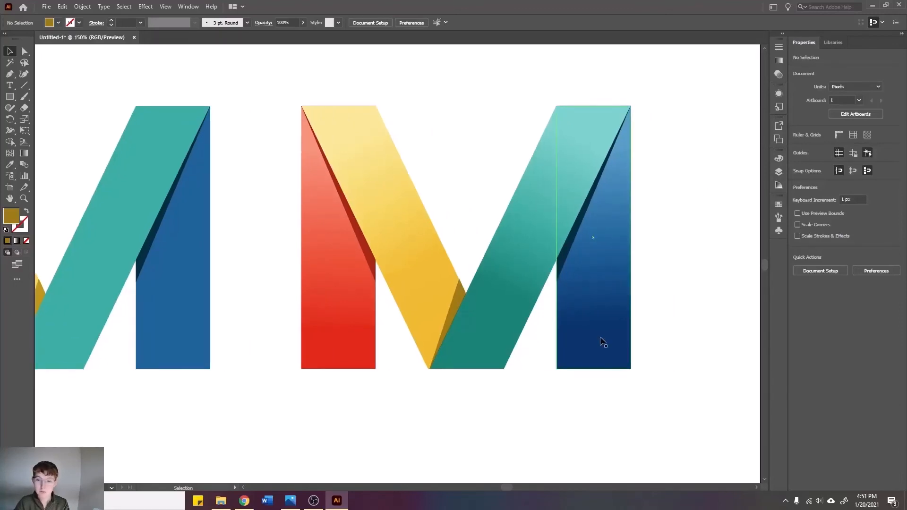
{"action": "left_click_drag", "start_coordinate": [507, 487], "coordinate": [498, 490]}
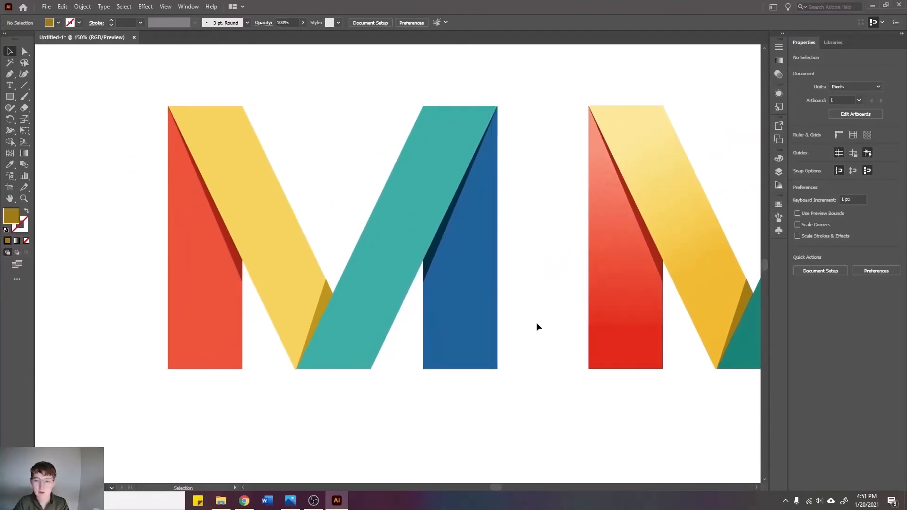
{"action": "left_click_drag", "start_coordinate": [493, 489], "coordinate": [504, 485]}
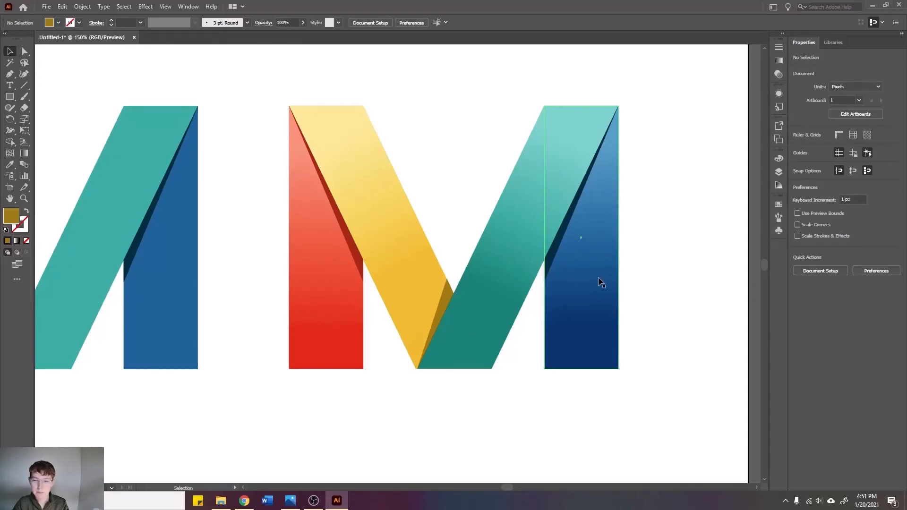
Review the available transparency blending modes without choosing a different one.
{"action": "left_click", "coordinate": [776, 57]}
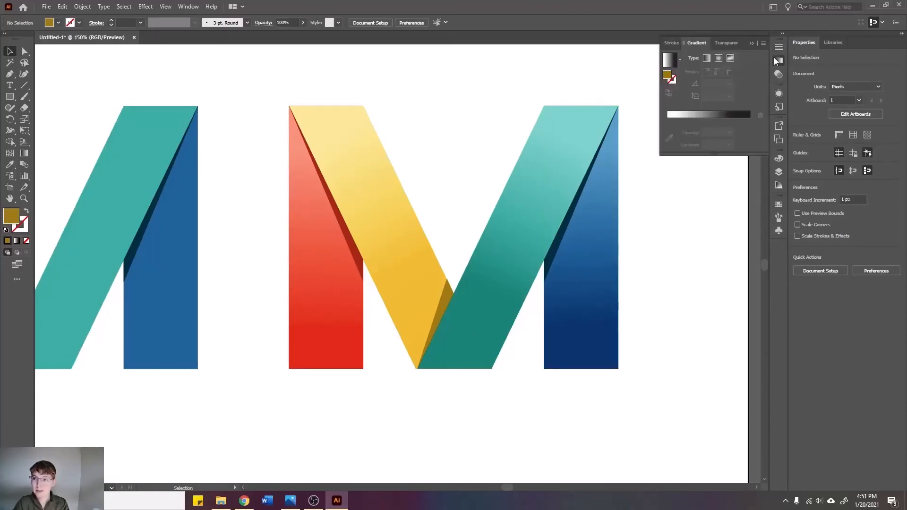
{"action": "left_click", "coordinate": [725, 44]}
{"action": "left_click", "coordinate": [700, 57]}
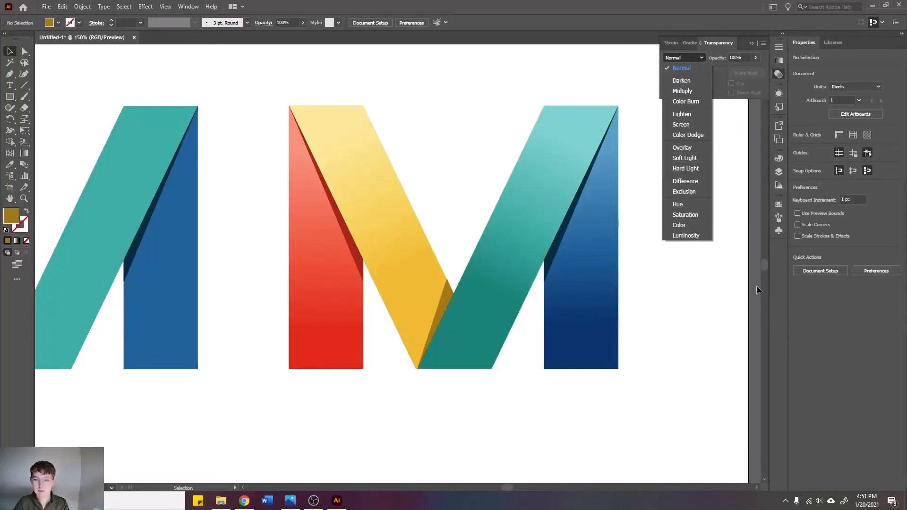
{"action": "left_click", "coordinate": [705, 303]}
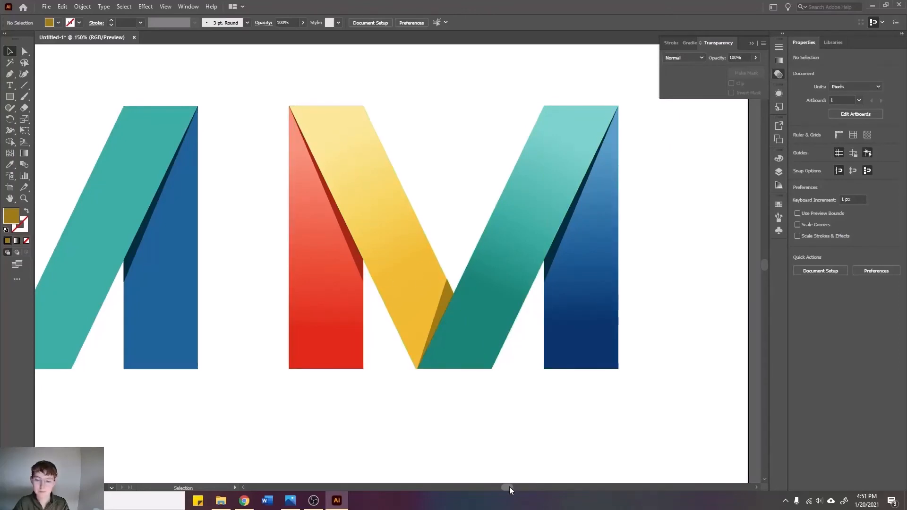
{"action": "mouse_move", "coordinate": [509, 487]}
{"action": "left_mouse_down"}
{"action": "mouse_move", "coordinate": [499, 489]}
{"action": "mouse_move", "coordinate": [509, 486]}
{"action": "left_mouse_up"}
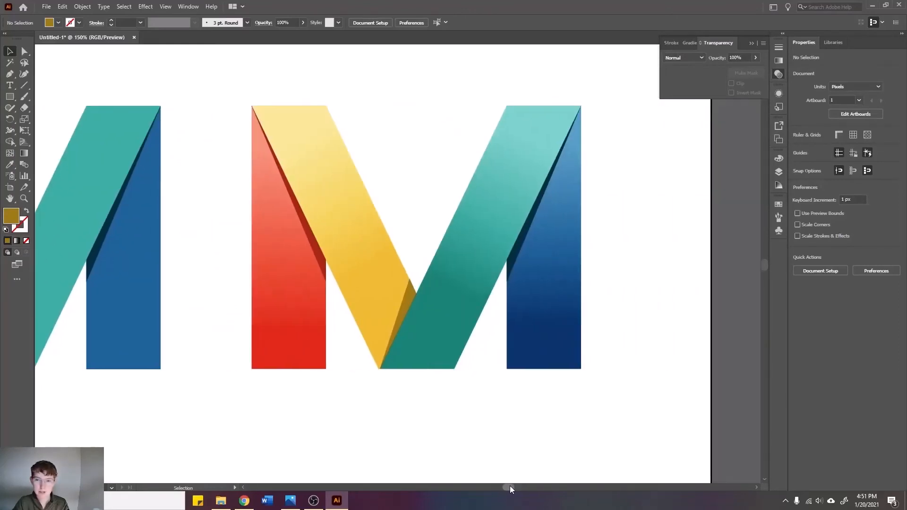
Lock the Logo layer and make the Text layer active for adding type beneath the gradient M.
{"action": "left_click", "coordinate": [780, 172]}
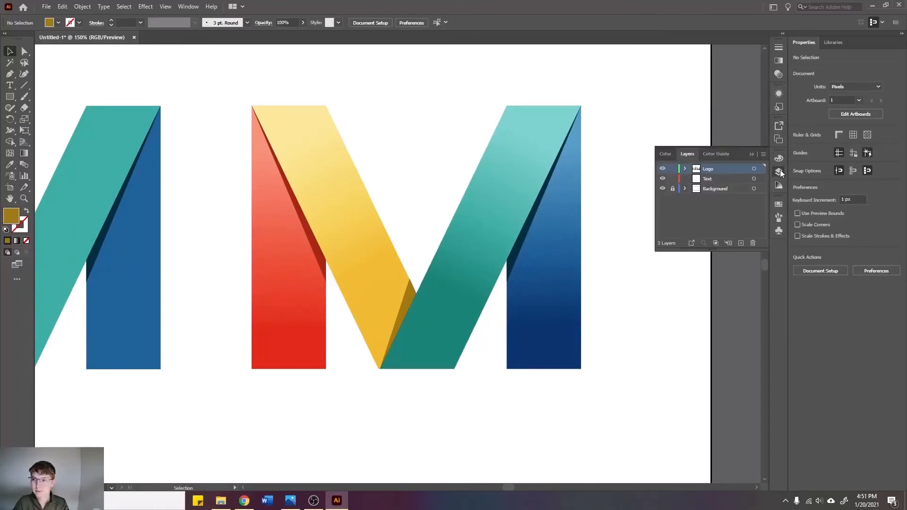
{"action": "left_click", "coordinate": [717, 179]}
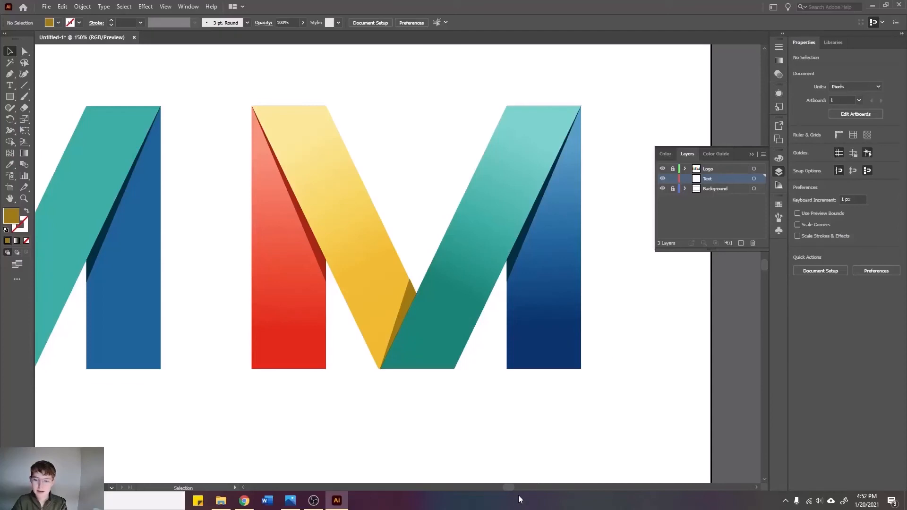
{"action": "left_click_drag", "start_coordinate": [511, 489], "coordinate": [509, 489]}
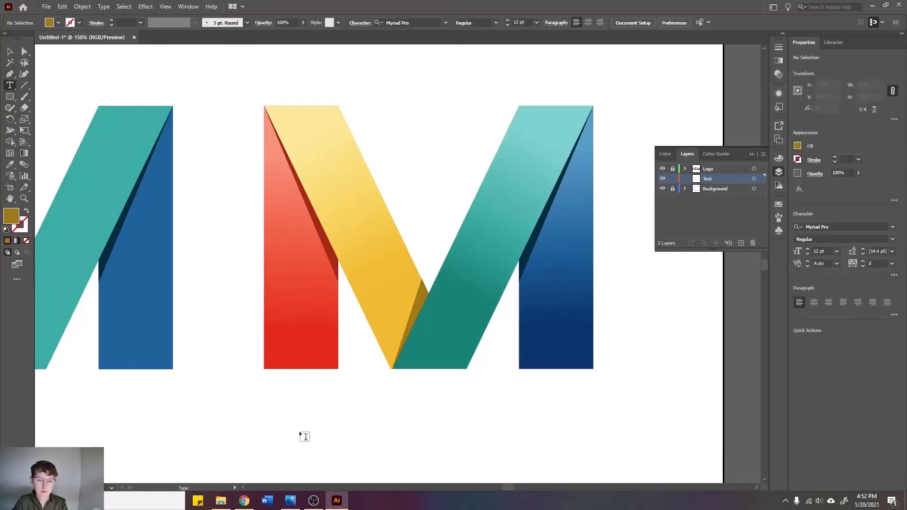
Add the point text "My Logo" beneath the gradient M and finish editing it.
{"action": "left_click", "coordinate": [278, 417]}
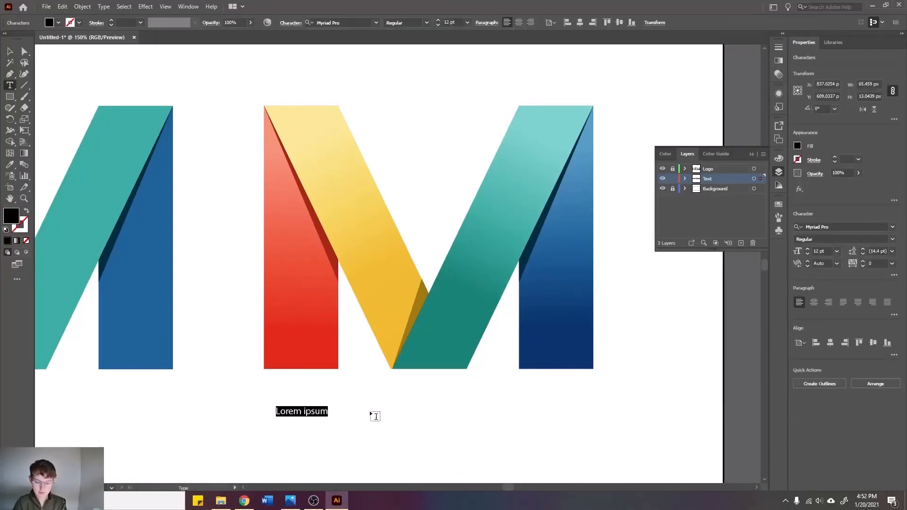
{"action": "type", "text": "My Logo"}
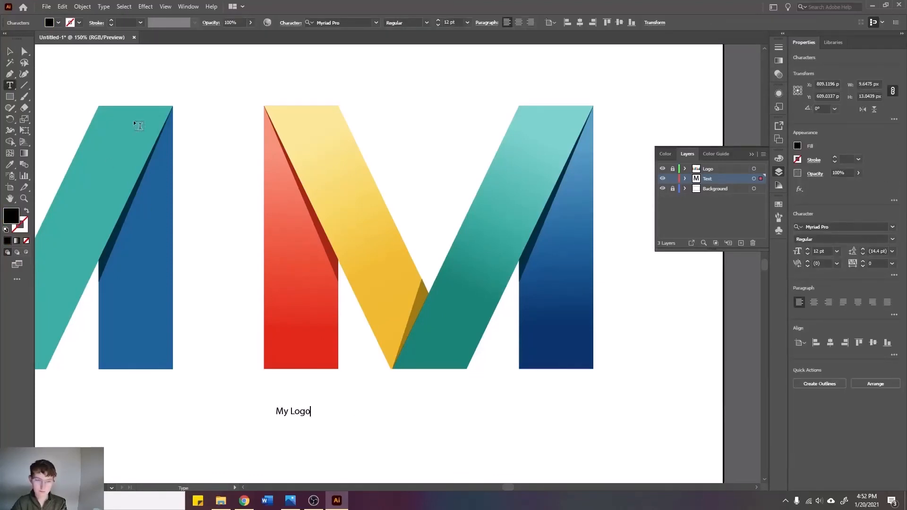
{"action": "key", "text": "Escape"}
Scale the "My Logo" text to the gradient M's width, about 413 px wide and 113 px tall.
{"action": "left_click_drag", "start_coordinate": [297, 414], "coordinate": [594, 462]}
{"action": "scroll", "coordinate": [518, 406], "scroll_direction": "down", "scroll_amount": 2}
{"action": "key", "text": "ctrl+minus"}
{"action": "key", "text": "ctrl+minus"}
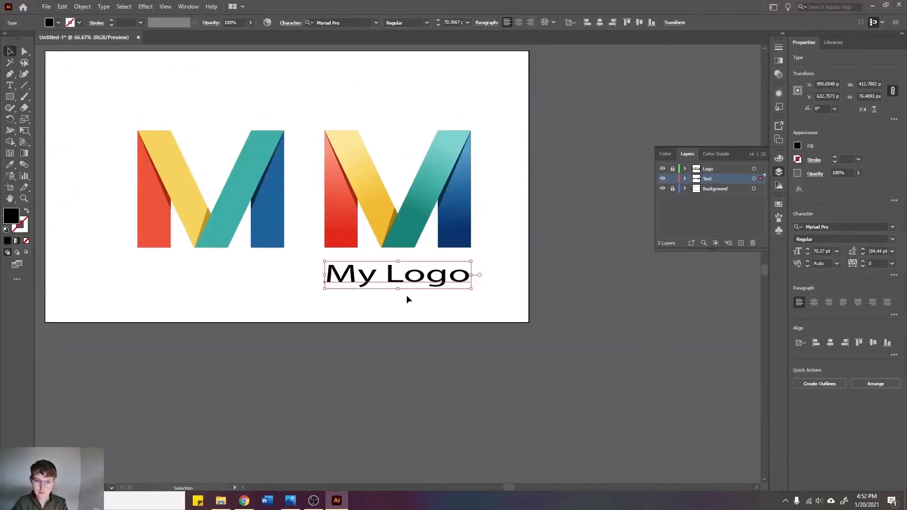
{"action": "left_click_drag", "start_coordinate": [397, 292], "coordinate": [397, 301]}
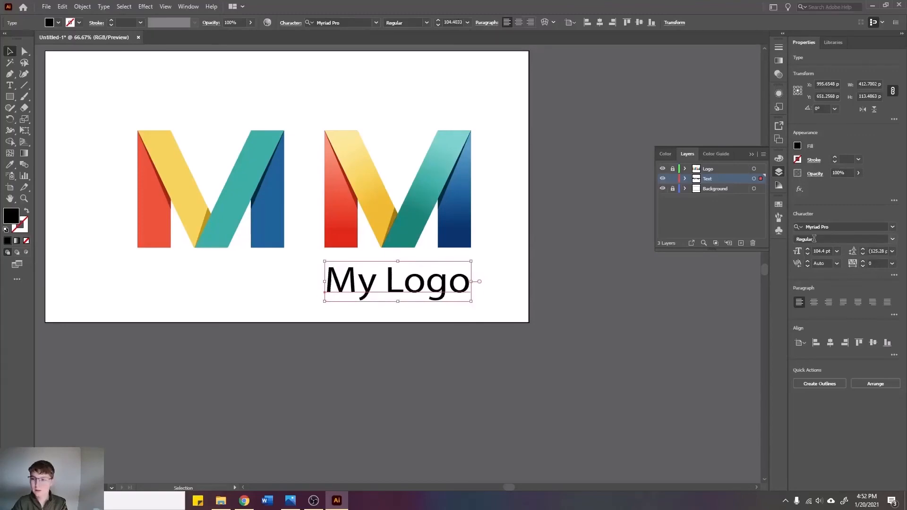
Preview the available font families on the "My Logo" text without applying one.
{"action": "left_click", "coordinate": [829, 227]}
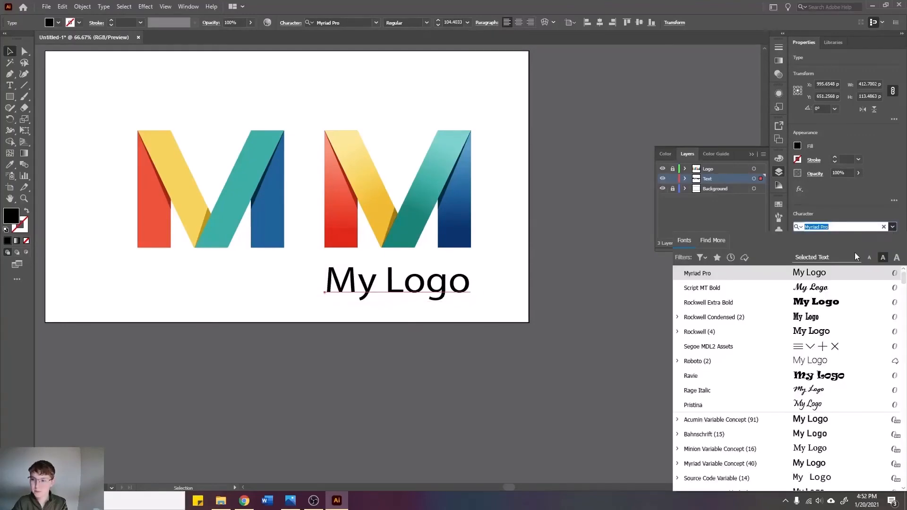
{"action": "scroll", "coordinate": [794, 359], "scroll_direction": "down", "scroll_amount": 9}
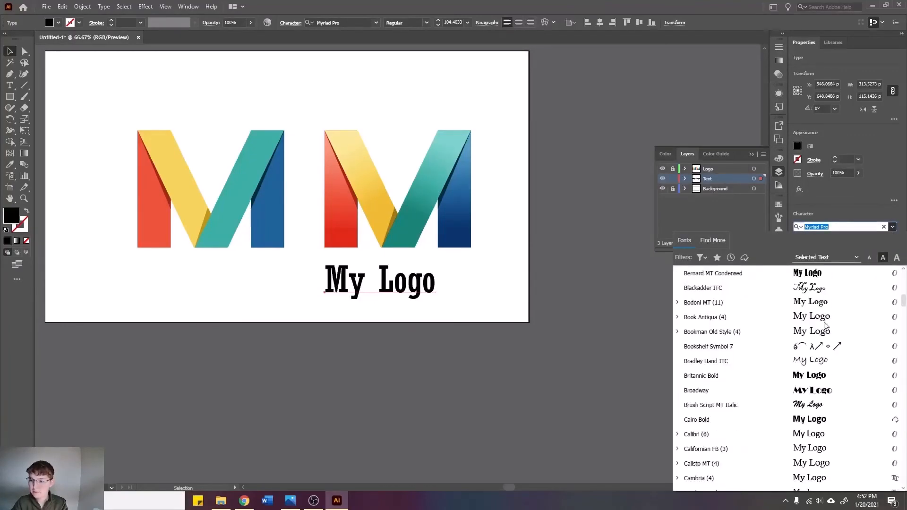
{"action": "scroll", "coordinate": [765, 397], "scroll_direction": "down", "scroll_amount": 9}
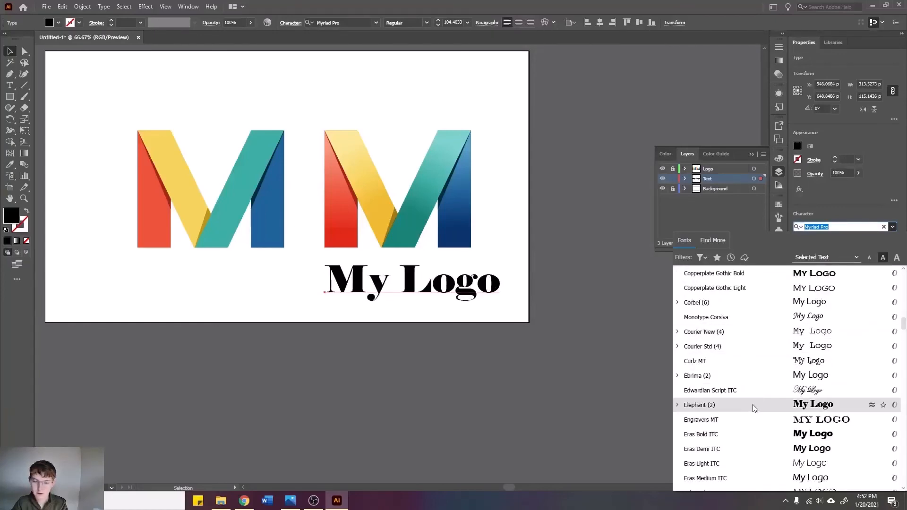
{"action": "scroll", "coordinate": [768, 326], "scroll_direction": "down", "scroll_amount": 7}
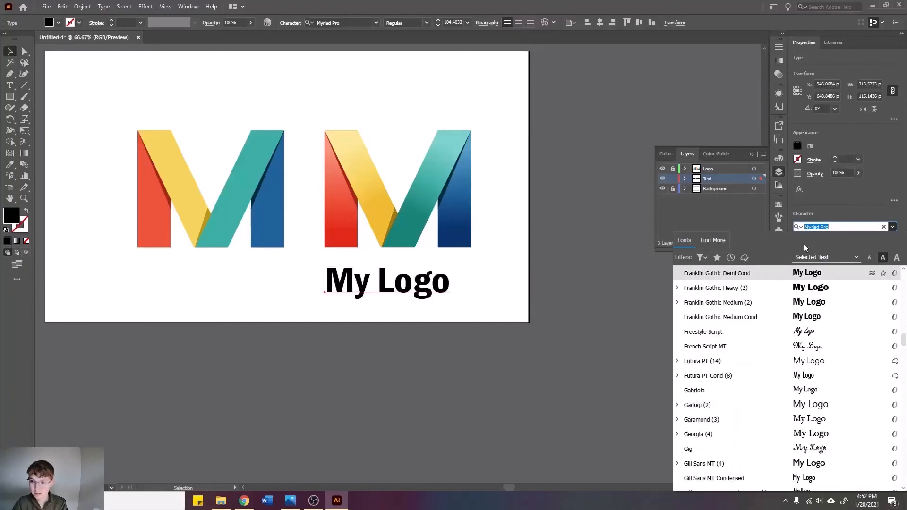
{"action": "left_click", "coordinate": [823, 228]}
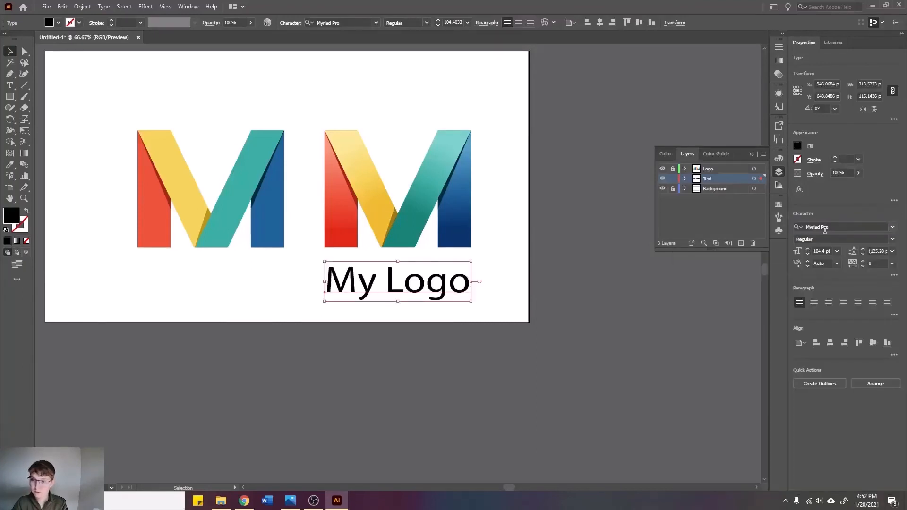
Try successive font families on the "My Logo" text, stopping at Pristina, and deselect it.
{"action": "key", "text": "Down"}
{"action": "key", "text": "Down"}
{"action": "key", "text": "Down"}
{"action": "key", "text": "Down"}
{"action": "key", "text": "Down"}
{"action": "key", "text": "Down"}
{"action": "key", "text": "Down"}
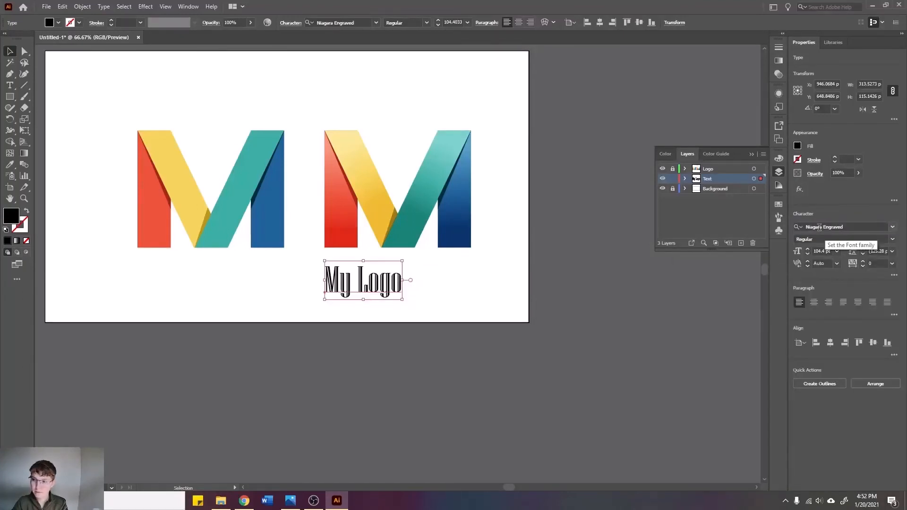
{"action": "key", "text": "Down"}
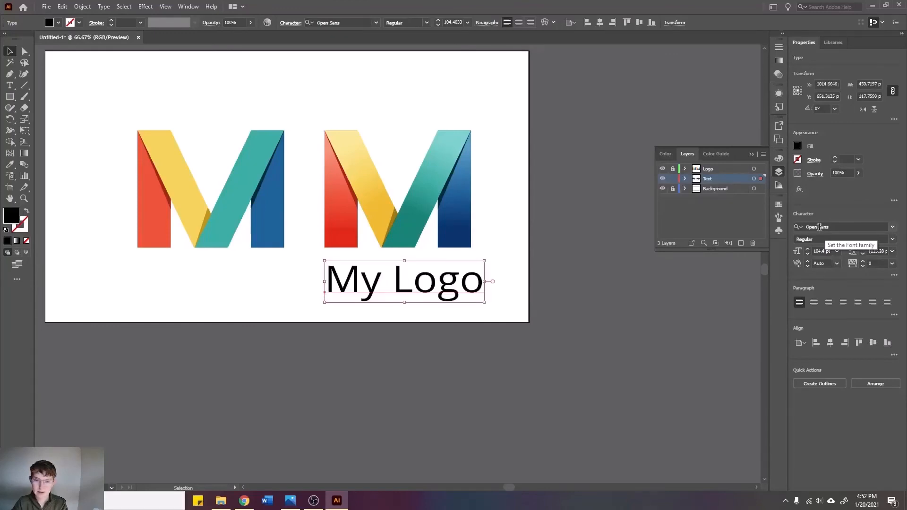
{"action": "key", "text": "Down"}
{"action": "key", "text": "Down"}
{"action": "key", "text": "Down"}
{"action": "key", "text": "Down"}
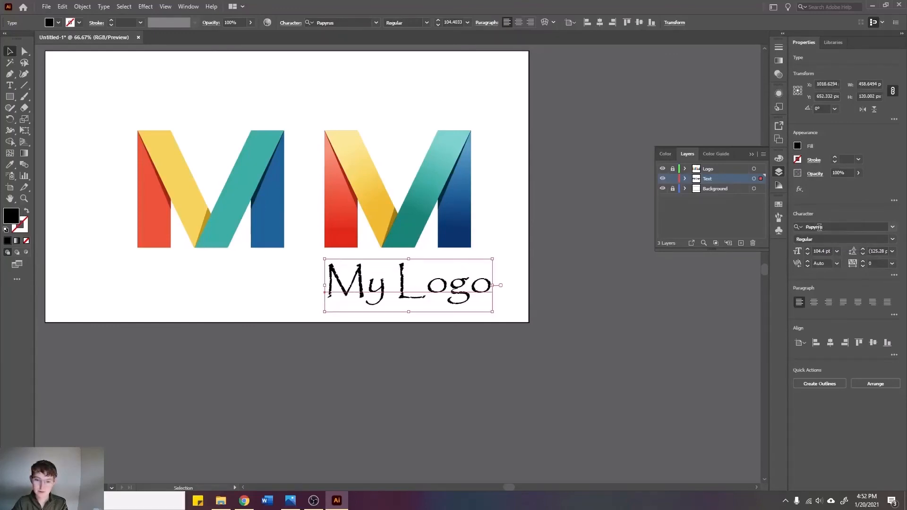
{"action": "key", "text": "Down"}
{"action": "key", "text": "Down"}
{"action": "key", "text": "Down"}
{"action": "key", "text": "Down"}
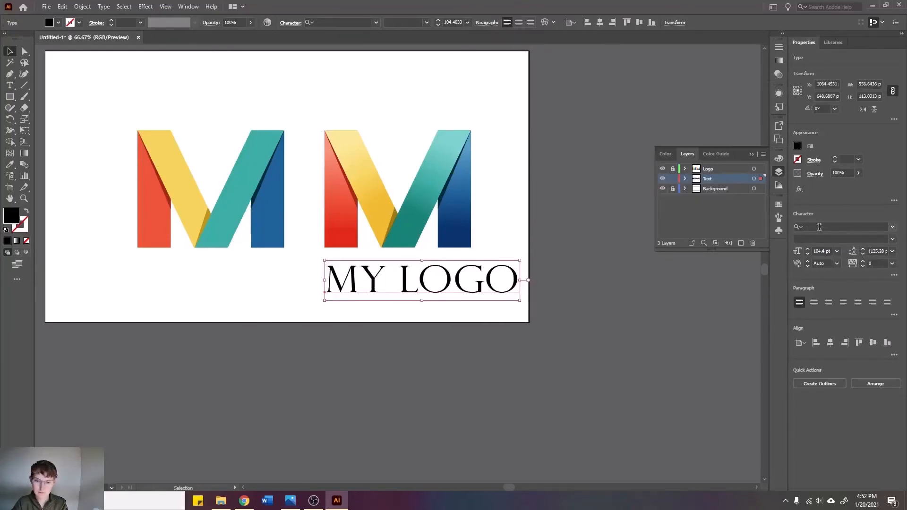
{"action": "key", "text": "Down"}
{"action": "key", "text": "Down"}
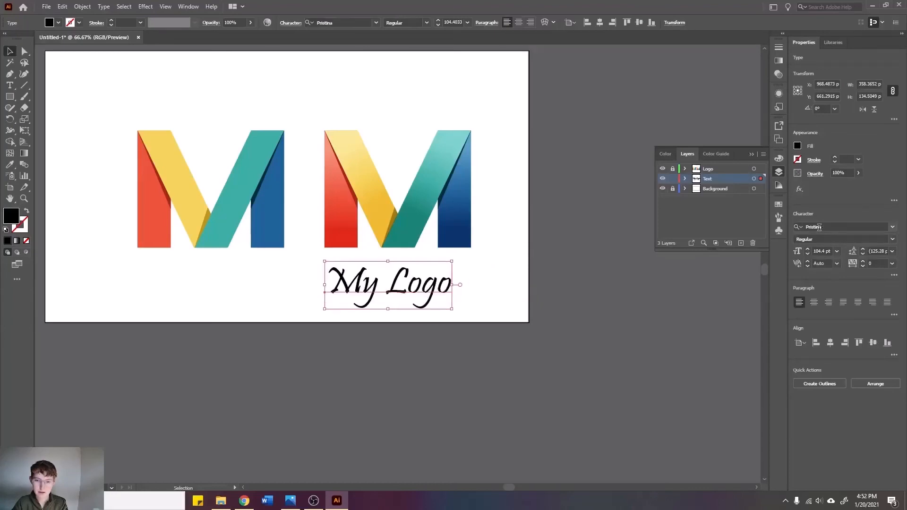
{"action": "key", "text": "Down"}
{"action": "key", "text": "Up"}
{"action": "left_click", "coordinate": [829, 228]}
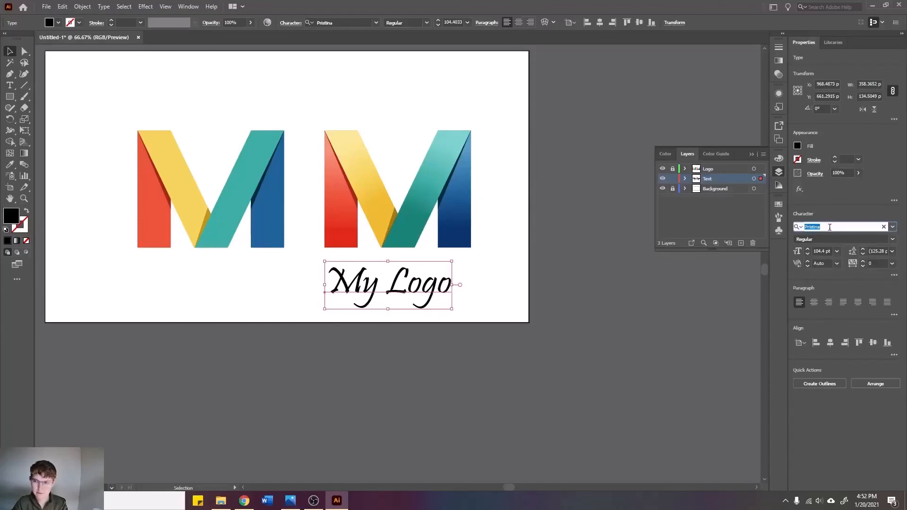
{"action": "left_click", "coordinate": [503, 287]}
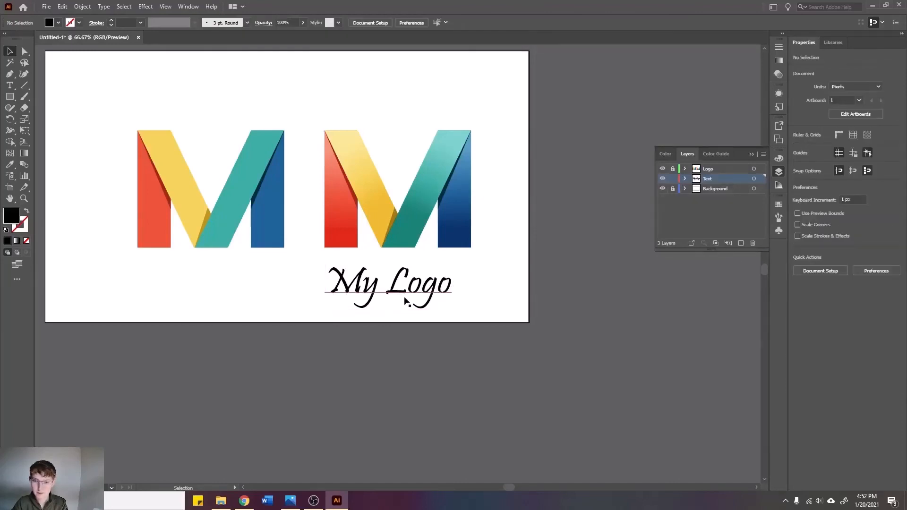
Set the "My Logo" text's font to Roboto Thin.
{"action": "left_click", "coordinate": [429, 293]}
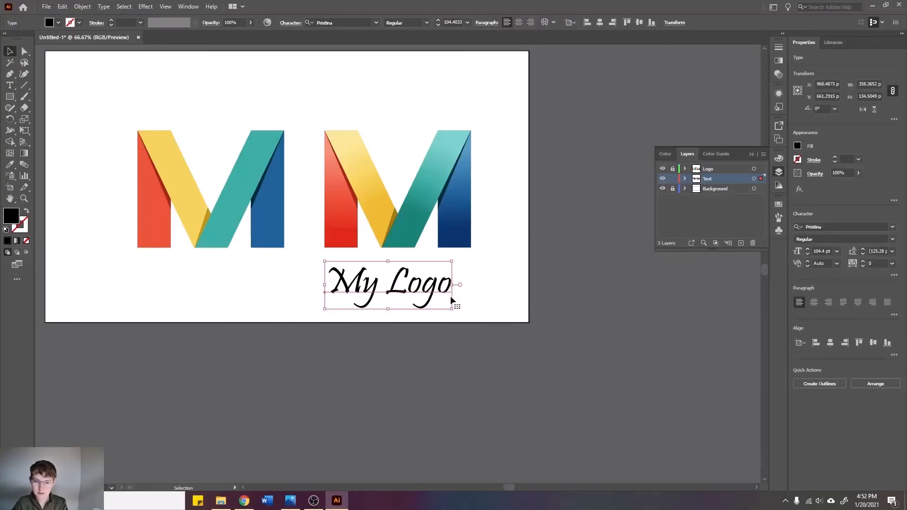
{"action": "scroll", "coordinate": [840, 228], "scroll_direction": "down", "scroll_amount": 3}
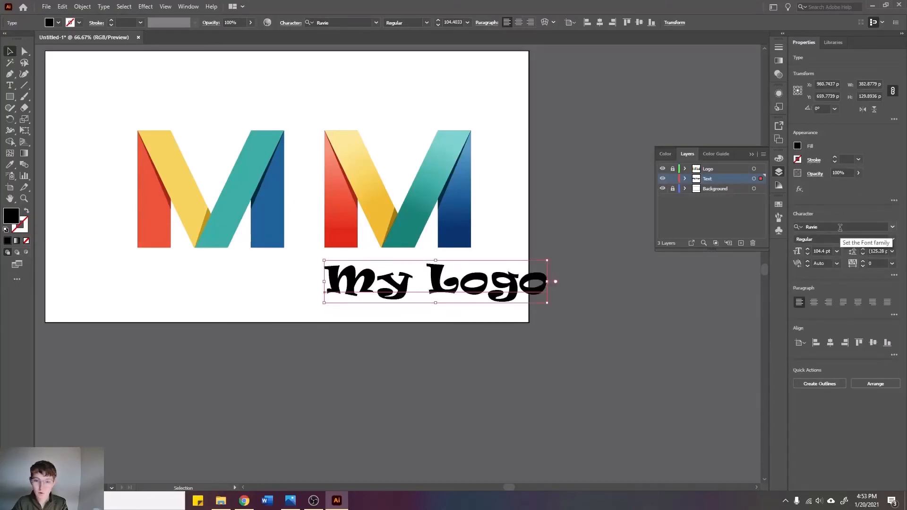
{"action": "scroll", "coordinate": [840, 228], "scroll_direction": "down", "scroll_amount": 1}
{"action": "scroll", "coordinate": [840, 228], "scroll_direction": "up", "scroll_amount": 1}
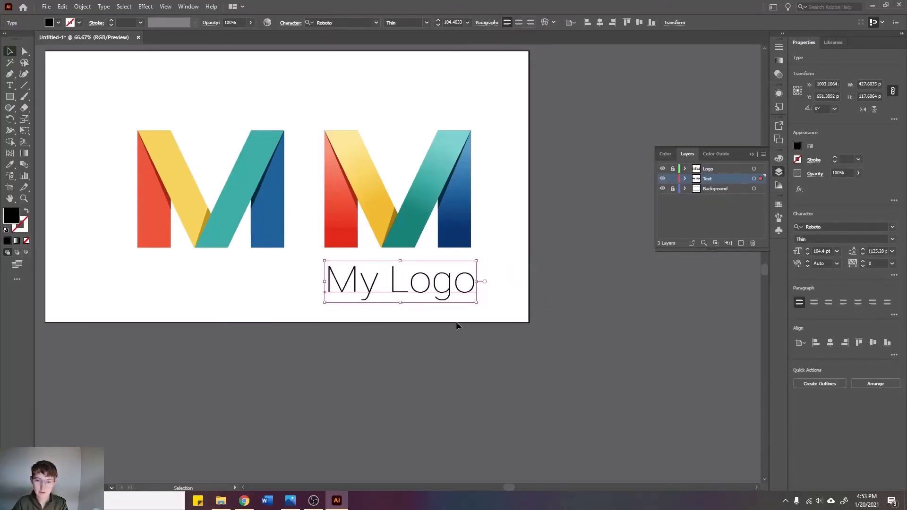
Narrow the "My Logo" text to about 413 px so it spans the gradient M's width, and deselect it.
{"action": "left_click", "coordinate": [489, 288]}
{"action": "left_click", "coordinate": [463, 291]}
{"action": "left_click_drag", "start_coordinate": [479, 283], "coordinate": [472, 283]}
{"action": "left_click", "coordinate": [483, 279]}
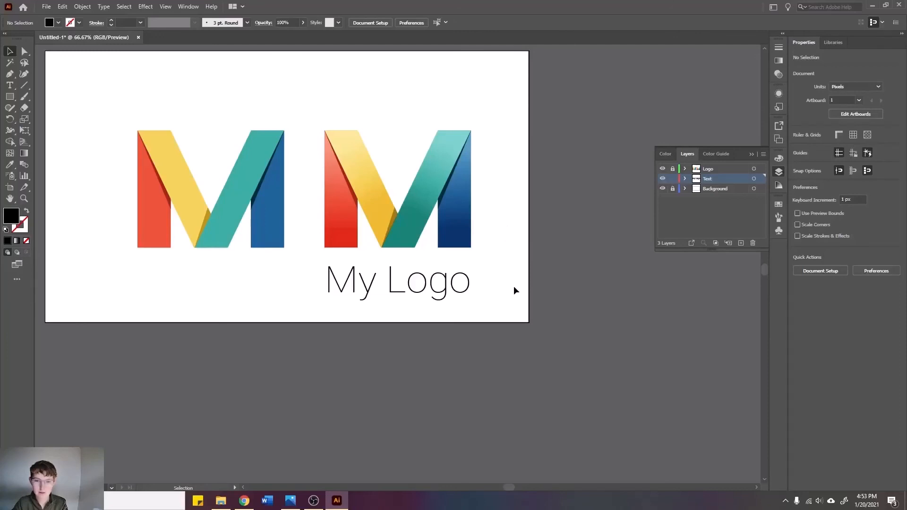
{"action": "left_click", "coordinate": [428, 296]}
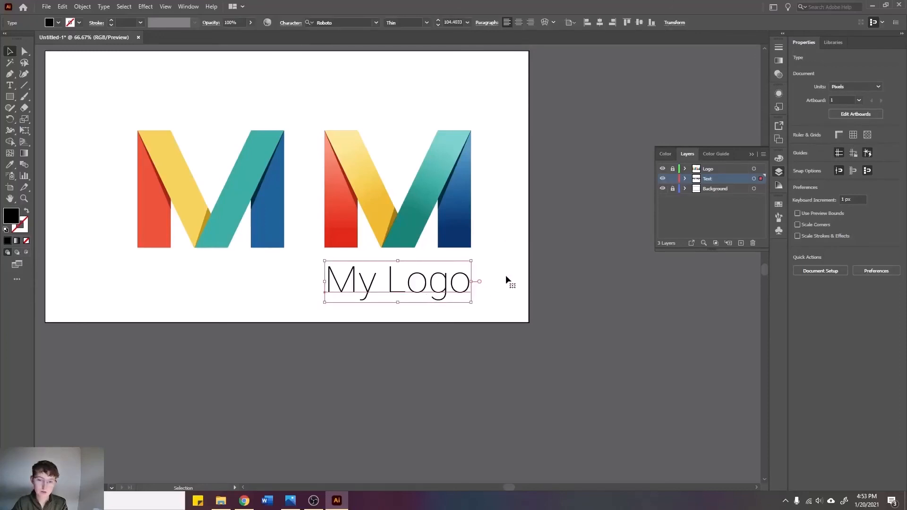
{"action": "left_click", "coordinate": [503, 245]}
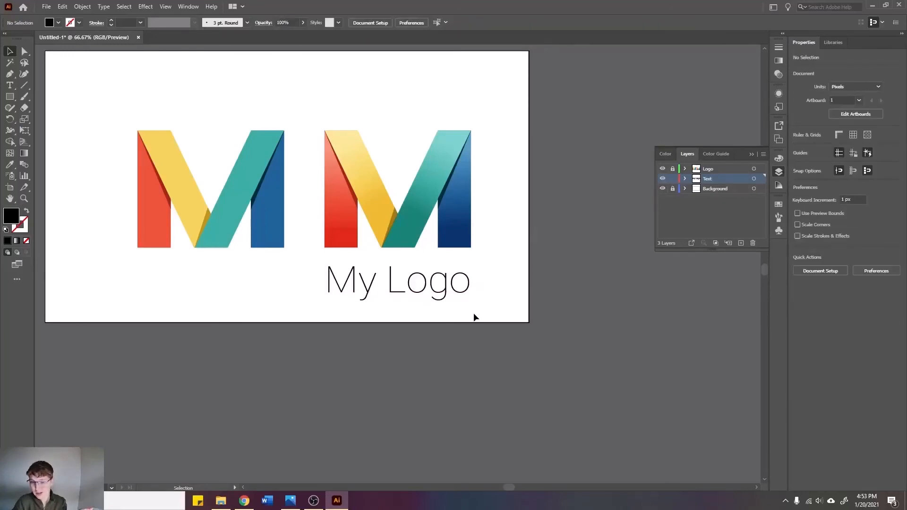
Recolor the "My Logo" text with the dark navy sampled from the blue bar's fold shadow, and deselect it.
{"action": "left_click", "coordinate": [449, 283]}
{"action": "left_click", "coordinate": [9, 164]}
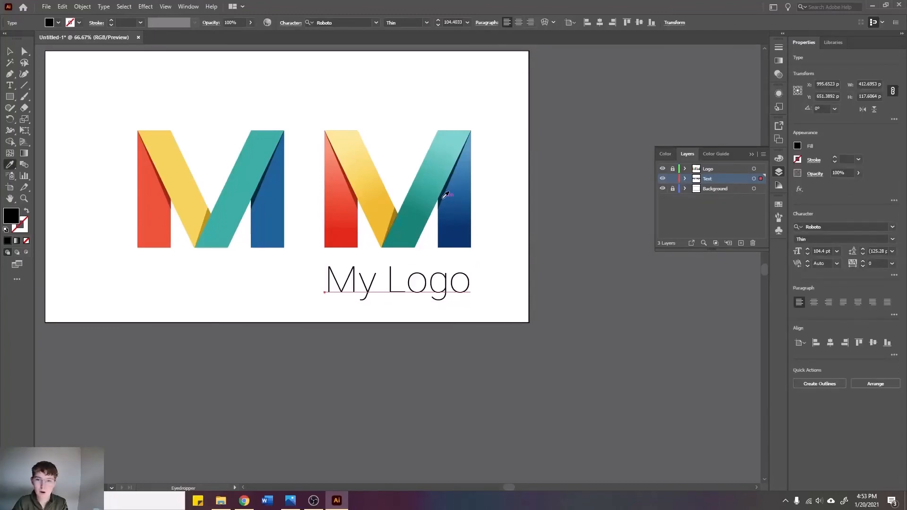
{"action": "left_click", "coordinate": [442, 197]}
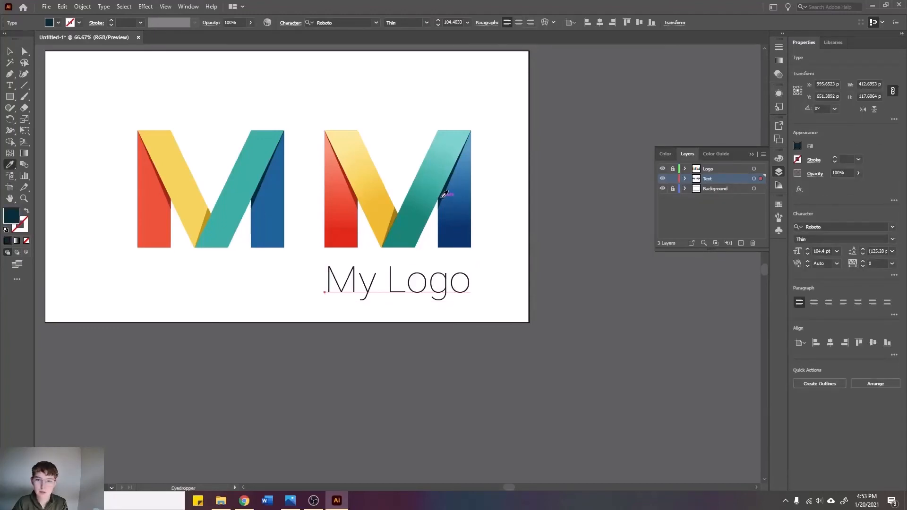
{"action": "left_click", "coordinate": [462, 236]}
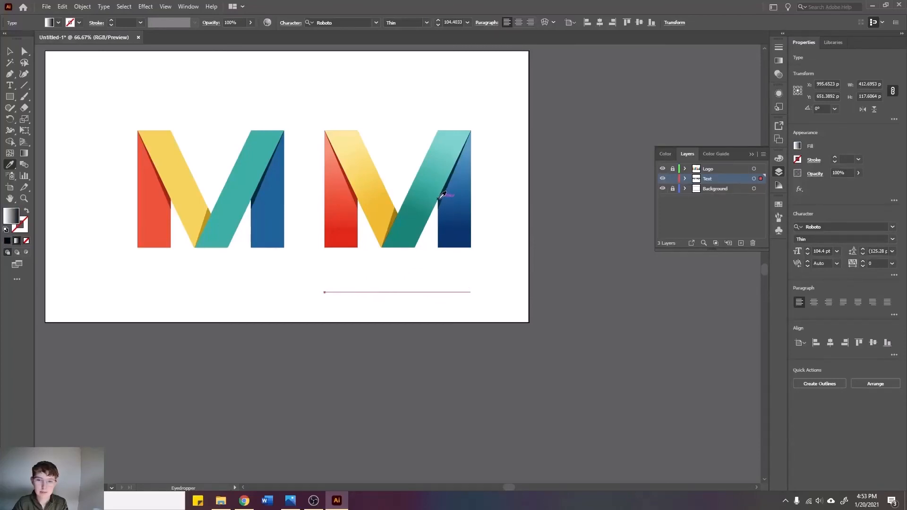
{"action": "left_click", "coordinate": [441, 197]}
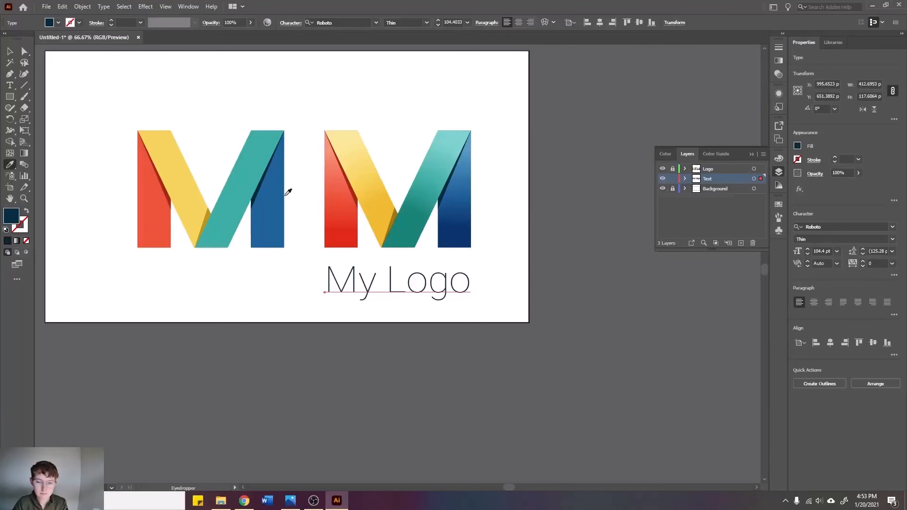
{"action": "left_click", "coordinate": [10, 51]}
{"action": "left_click", "coordinate": [127, 90]}
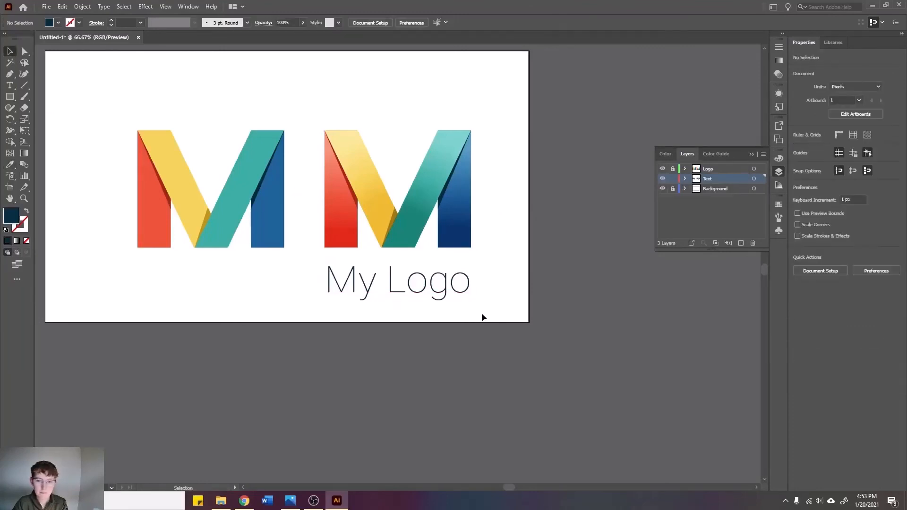
Duplicate the "My Logo" text beneath the flat-color M, matching its width, and deselect the copy.
{"action": "left_click", "coordinate": [449, 296]}
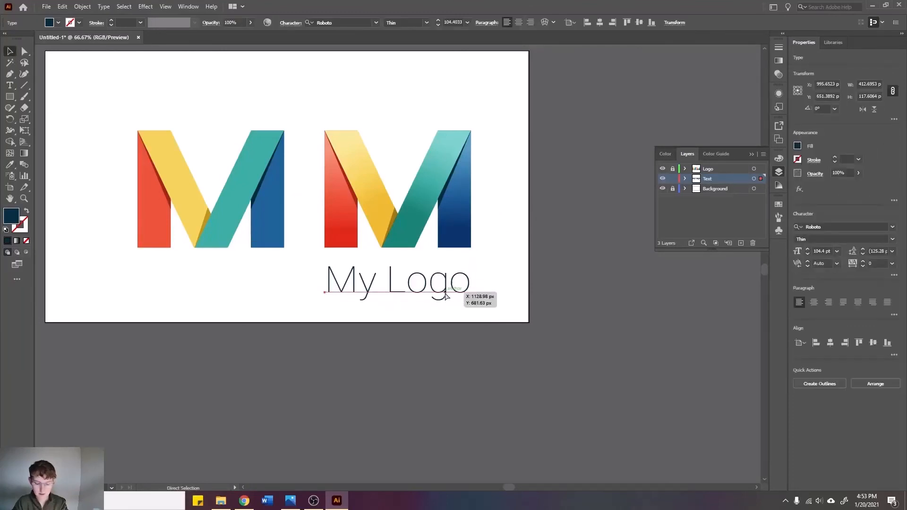
{"action": "left_click_drag", "start_coordinate": [446, 295], "coordinate": [238, 283]}
{"action": "left_click", "coordinate": [305, 319]}
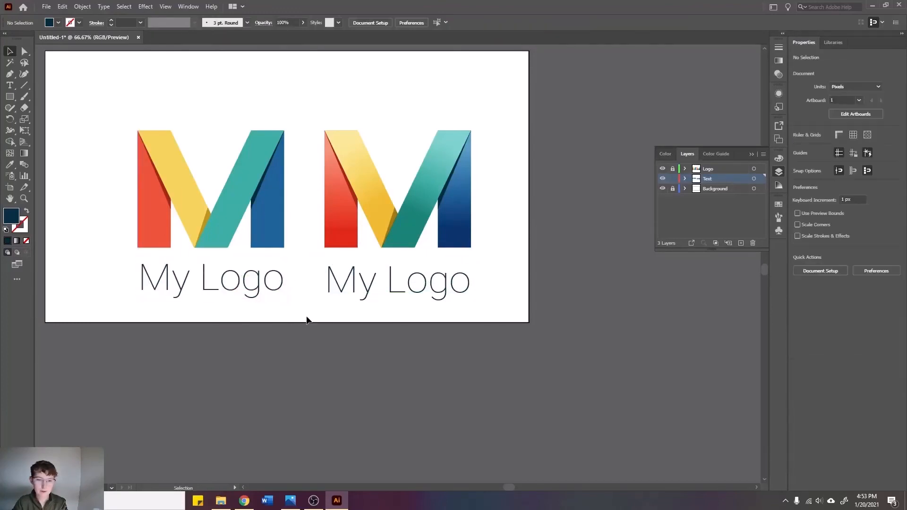